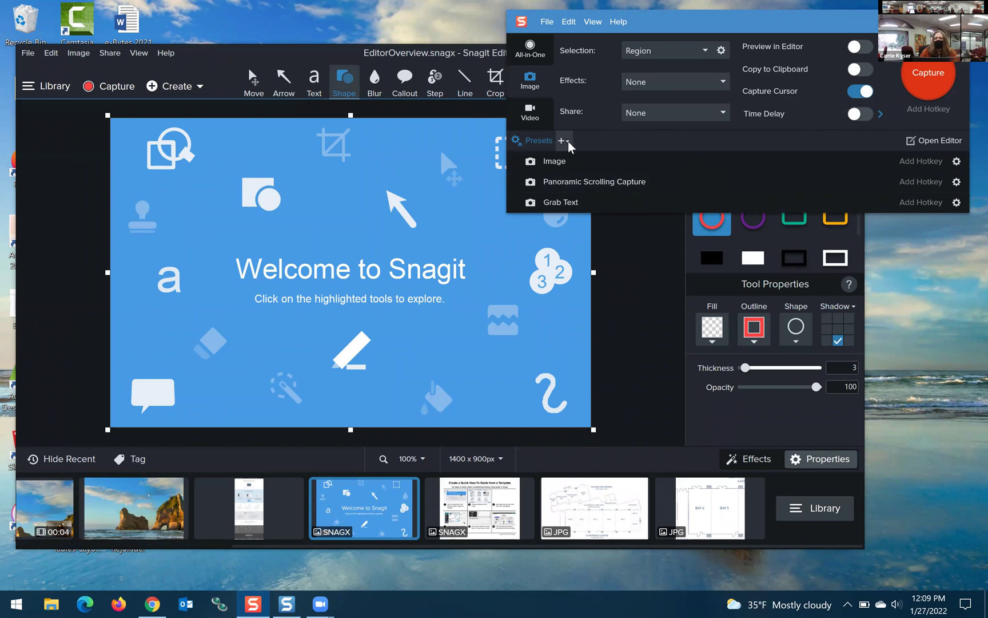
# Compare the video capture options with the image capture options, and view the editor window beside the capture window.
pyautogui.click(570, 140)
pyautogui.click(528, 117)
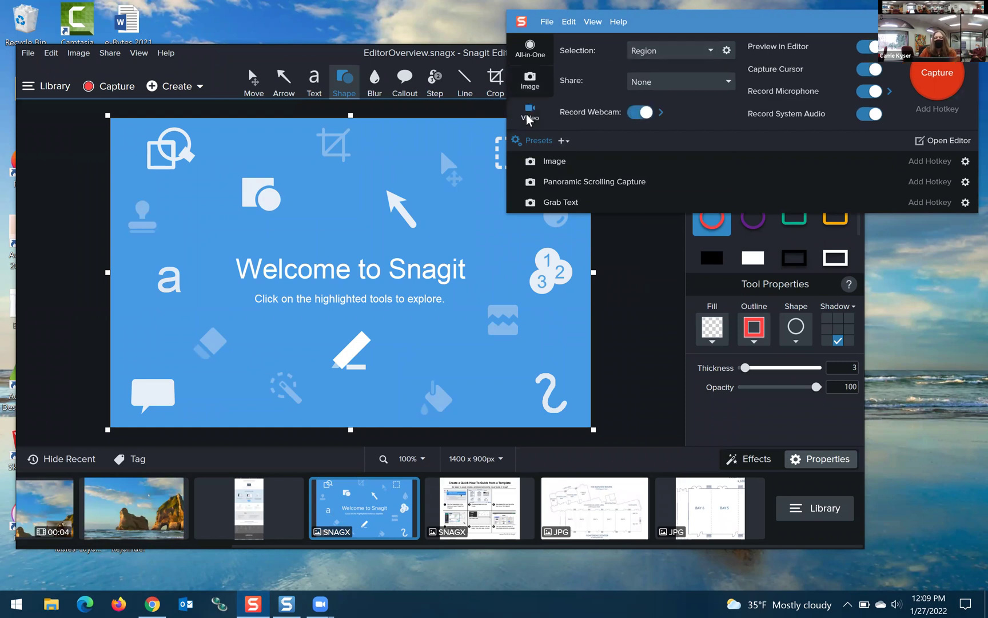
pyautogui.click(532, 83)
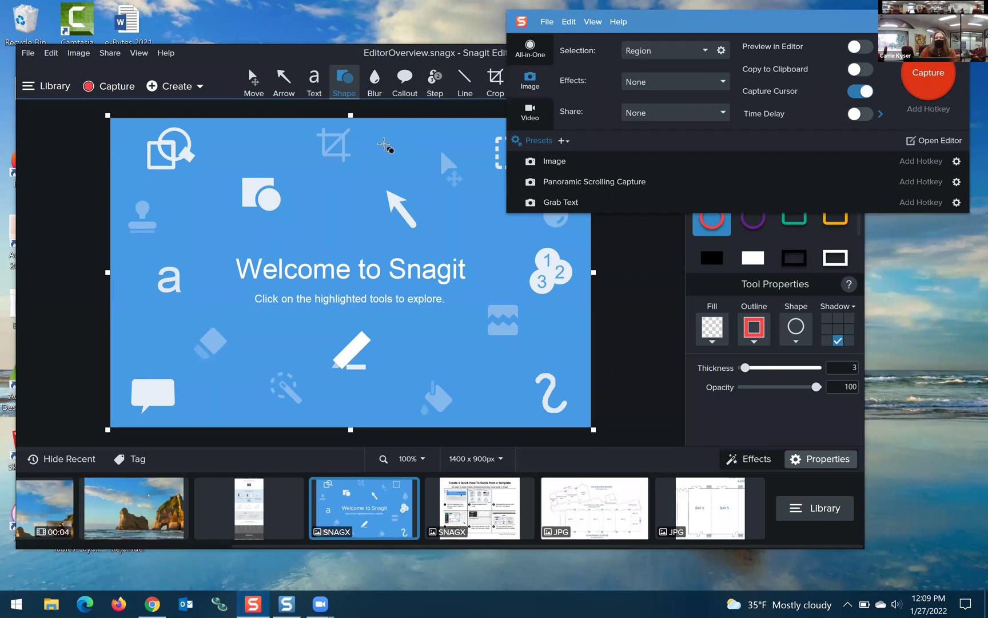
pyautogui.click(274, 58)
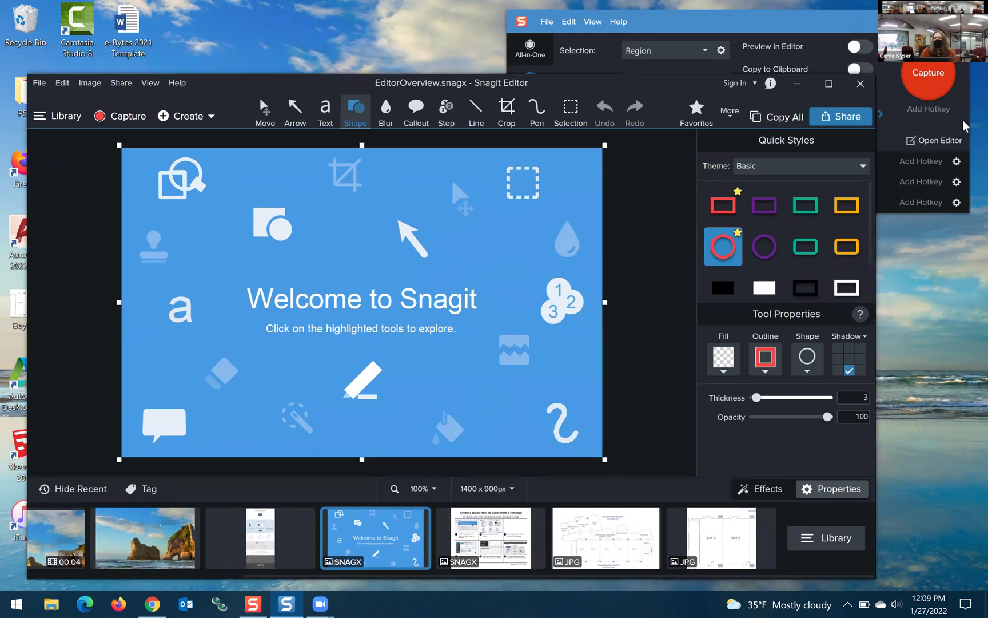
pyautogui.click(964, 127)
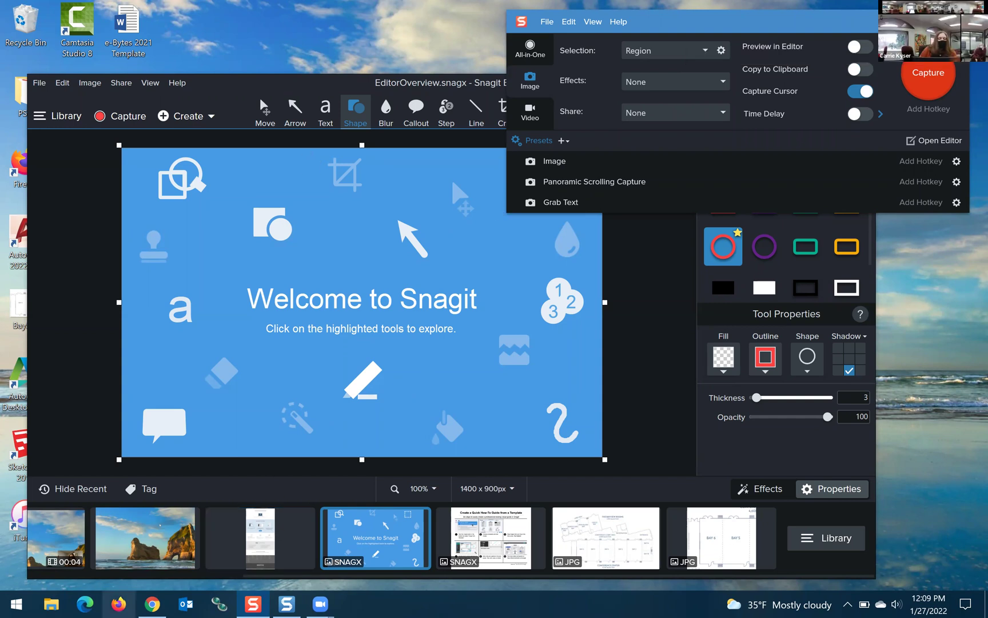
# Switch to Chrome and open the lcsc.edu home page in a new tab.
pyautogui.moveTo(152, 604)
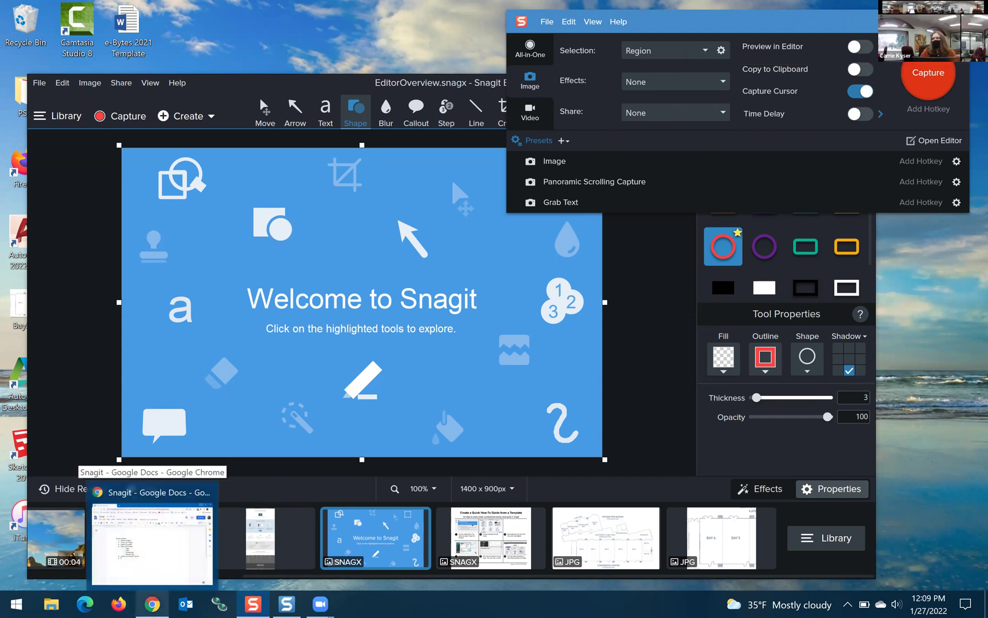
pyautogui.click(152, 544)
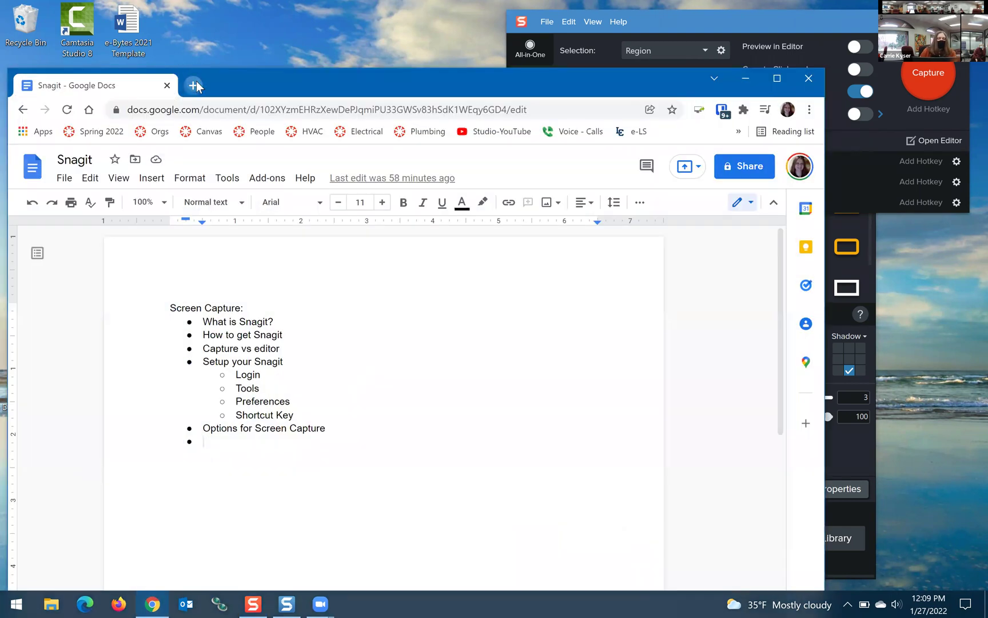
pyautogui.click(196, 81)
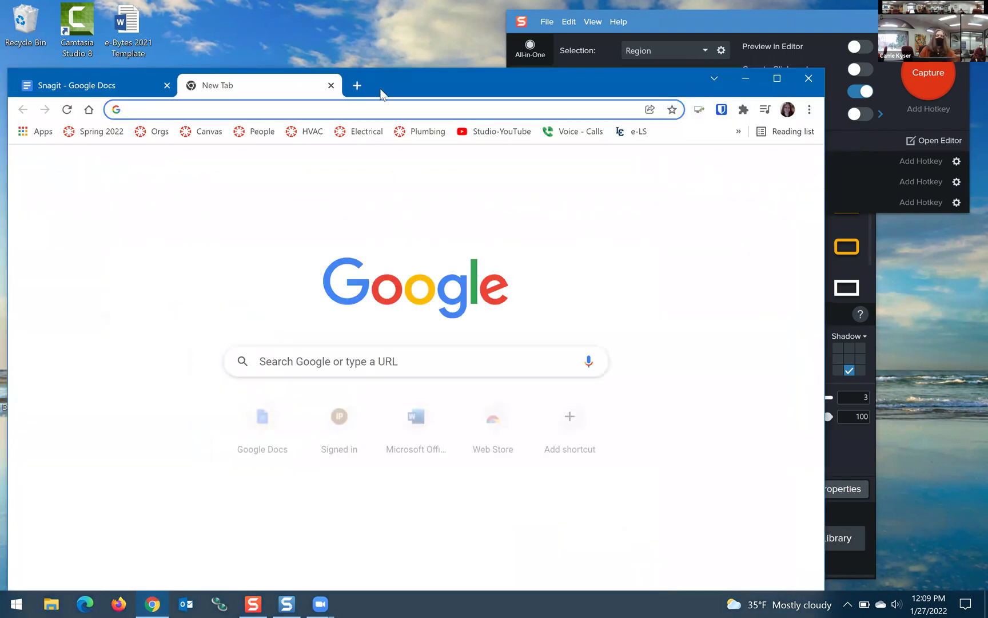
pyautogui.write('lcsc.edu')
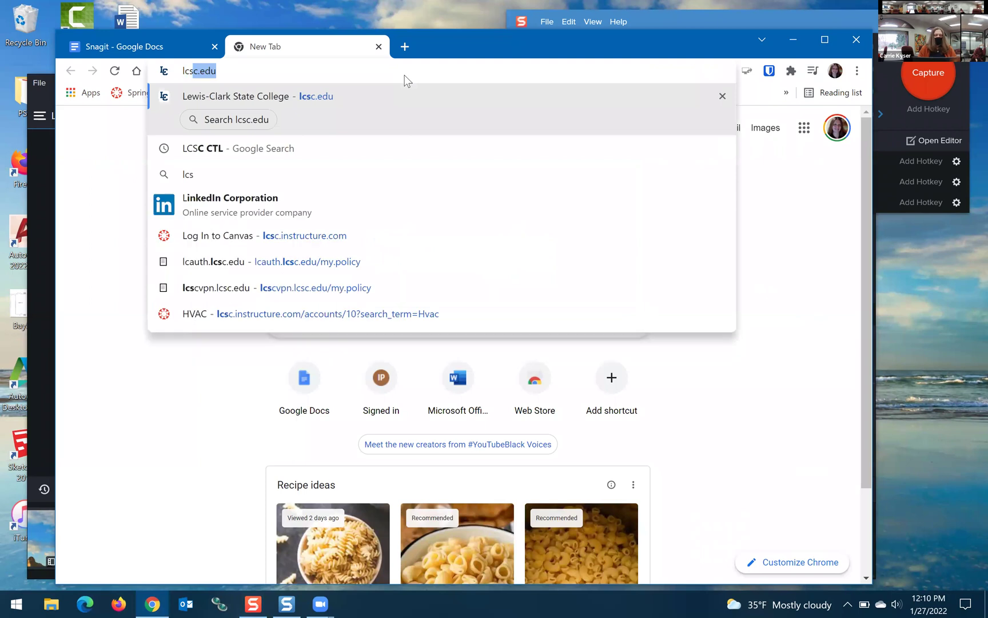
pyautogui.press('Return')
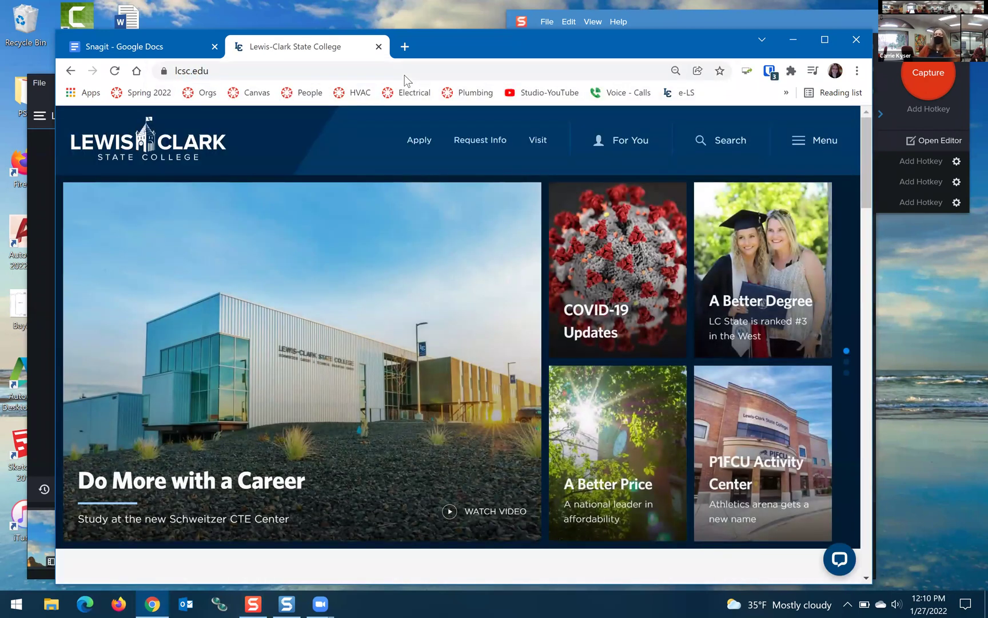
# Capture a region of the home page around the four story tiles beside the main banner, about 972 x 1084 px.
pyautogui.moveTo(890, 69)
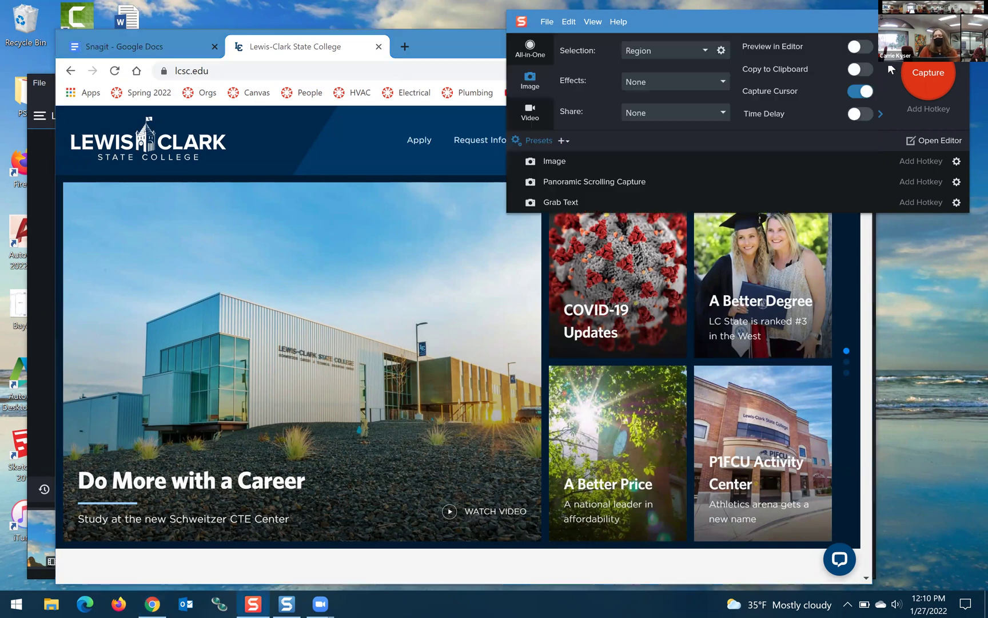
pyautogui.click(934, 108)
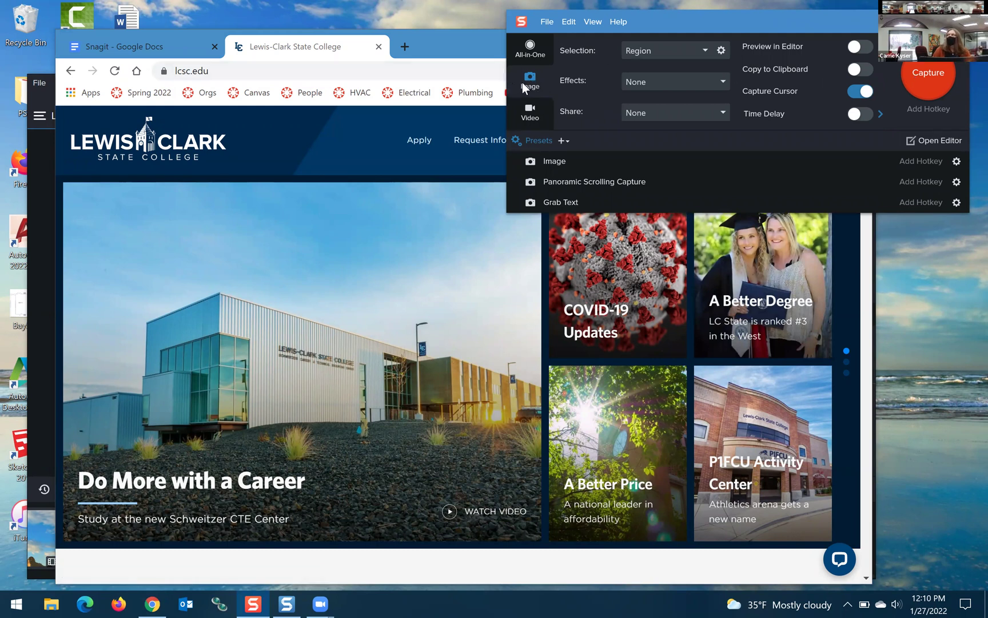
pyautogui.click(934, 75)
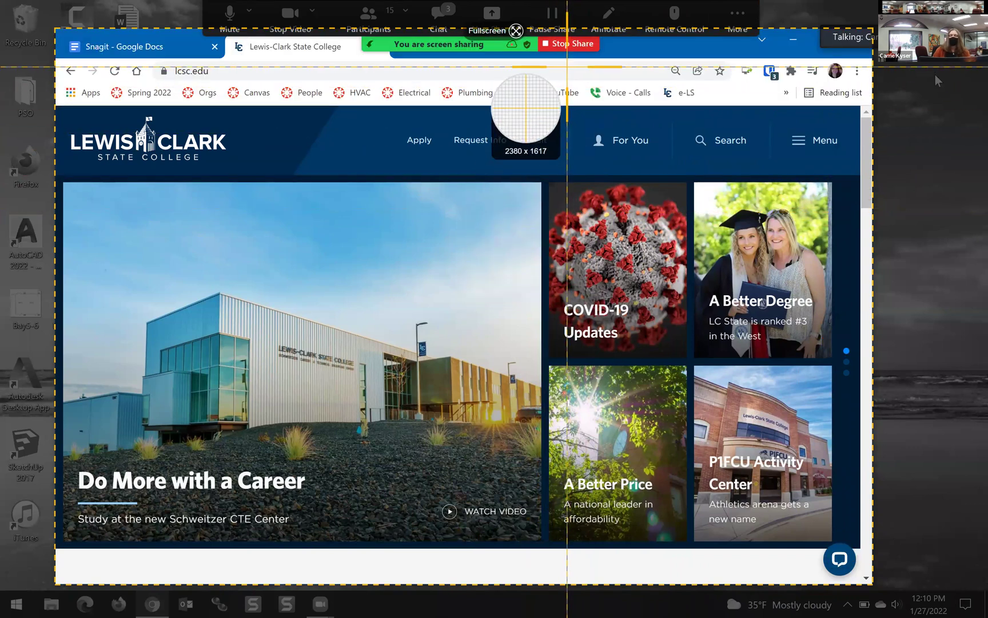
pyautogui.press('Escape')
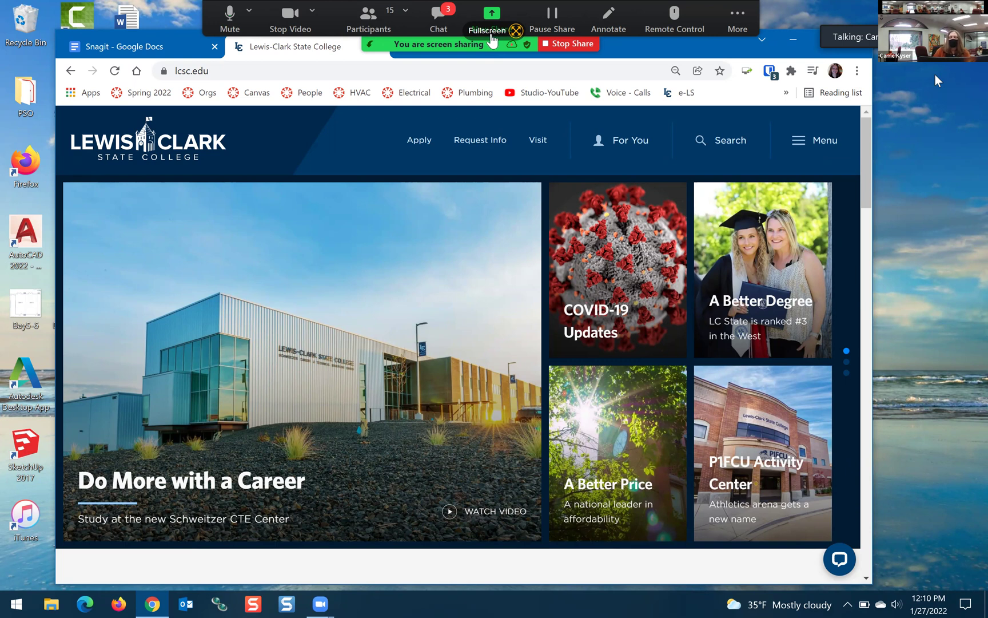
pyautogui.press('Print')
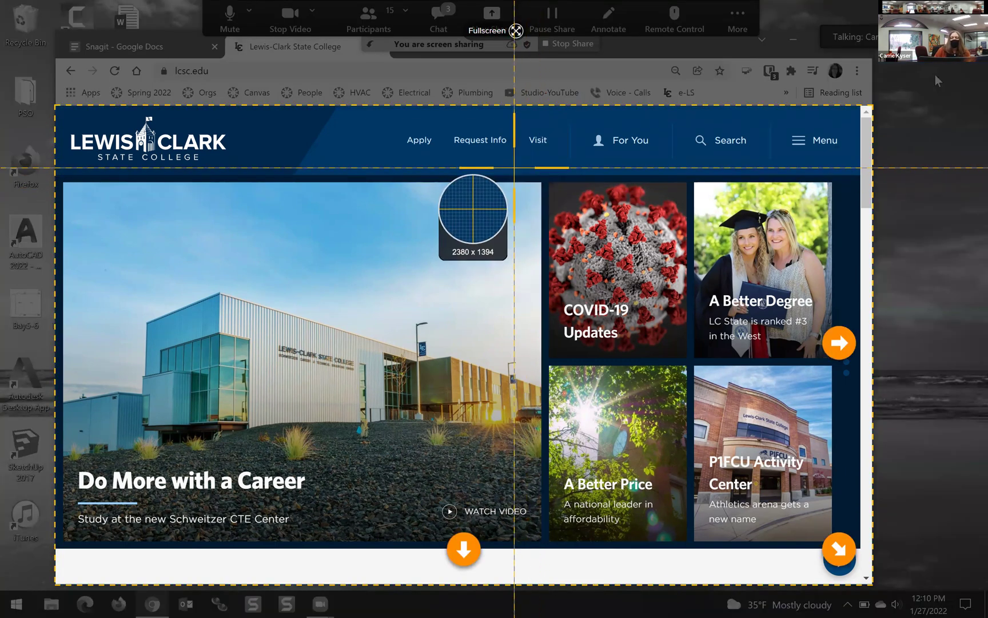
pyautogui.moveTo(515, 168); pyautogui.dragTo(848, 540)
pyautogui.press('Escape')
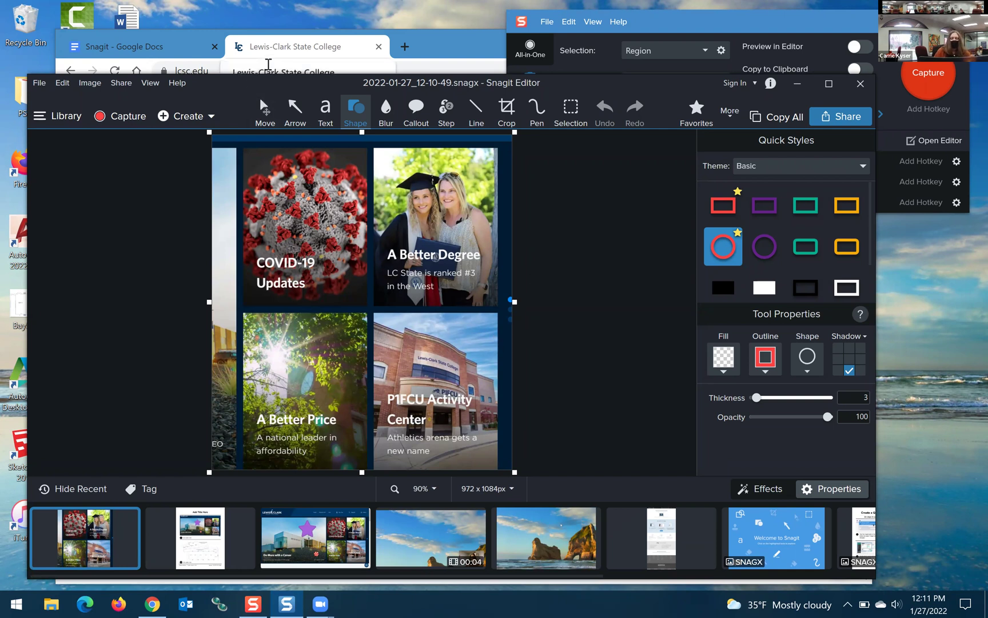
# Return to the lcsc.edu page and capture its full length from the top as a vertical scrolling capture.
pyautogui.click(268, 65)
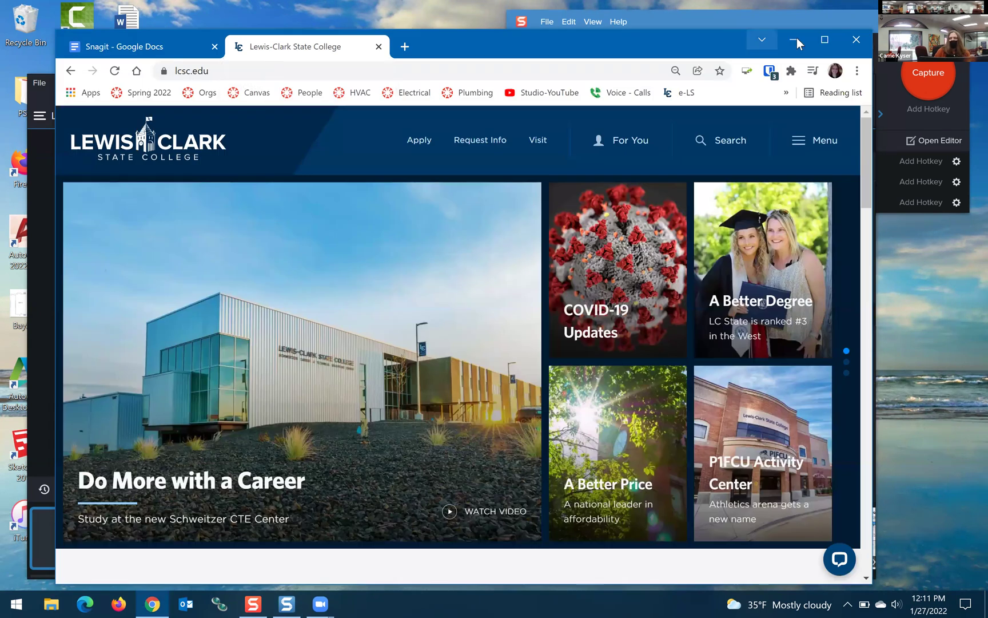
pyautogui.click(933, 79)
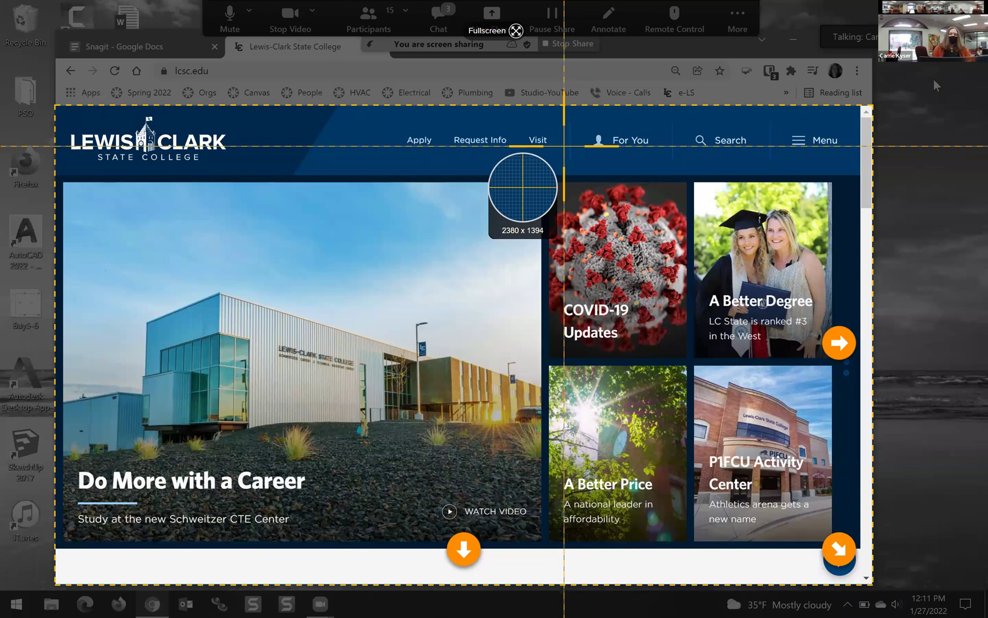
pyautogui.press('Escape')
pyautogui.scroll(-15, 530, 422)
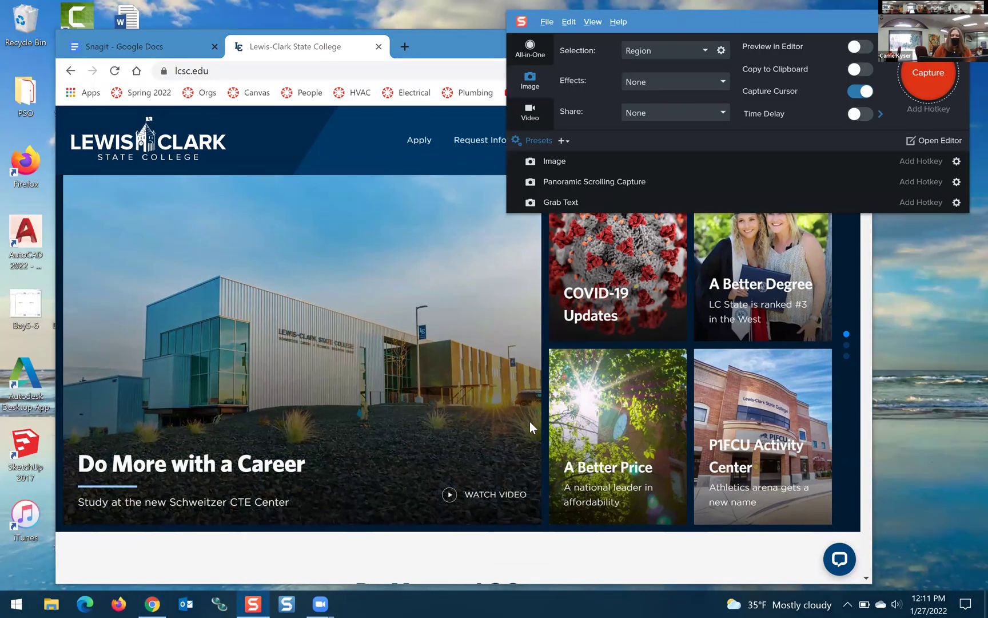
pyautogui.scroll(-10, 532, 428)
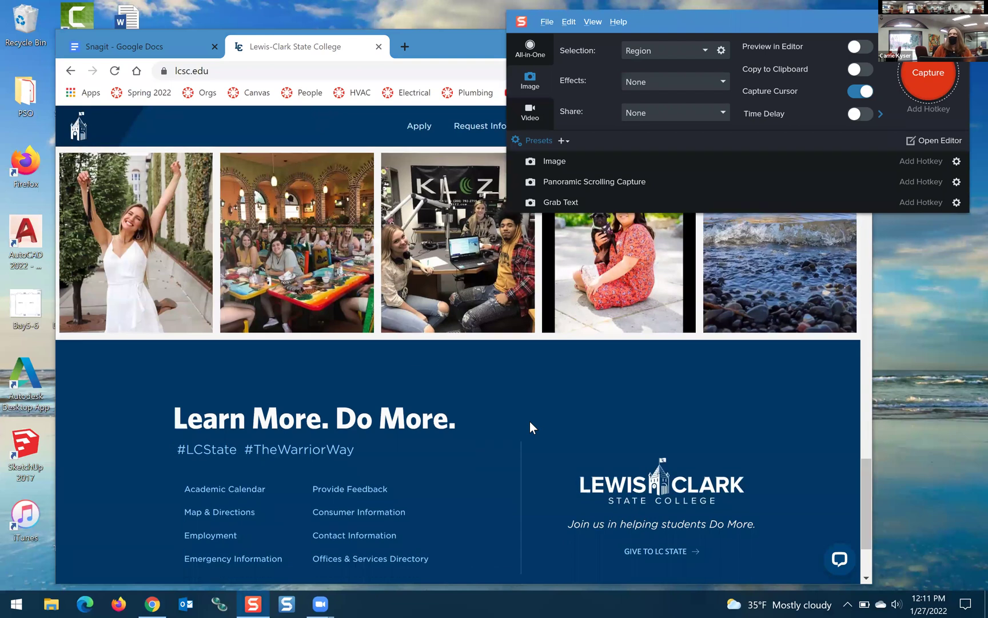
pyautogui.scroll(6, 530, 426)
pyautogui.scroll(18, 529, 425)
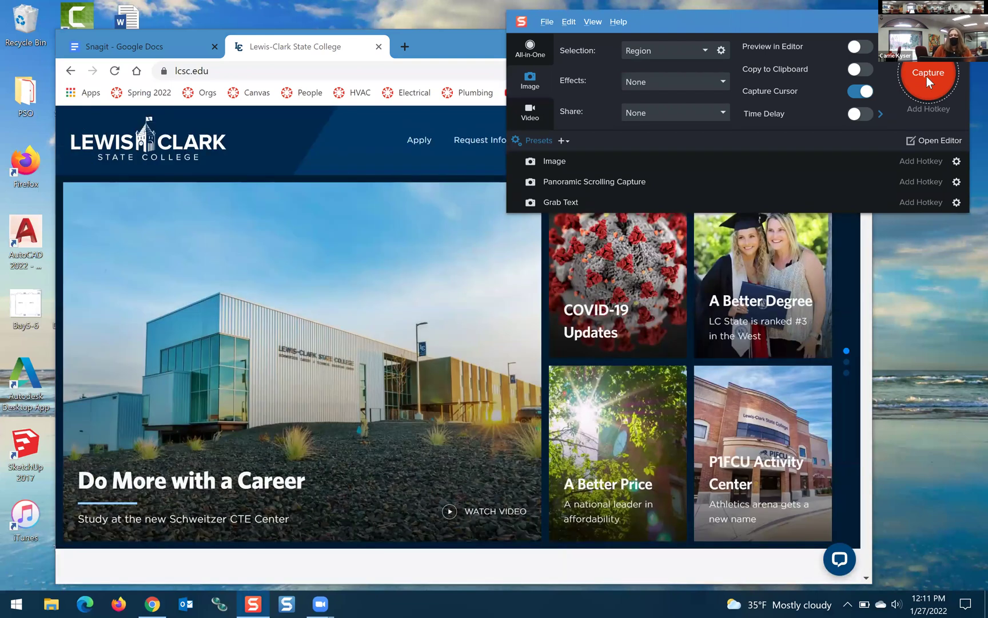
pyautogui.click(927, 77)
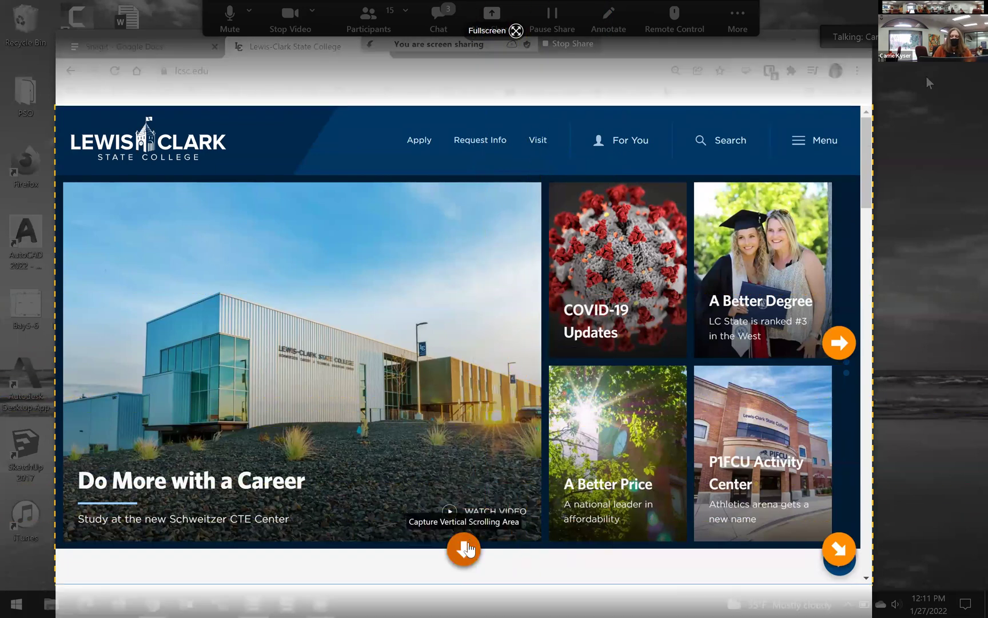
pyautogui.click(466, 552)
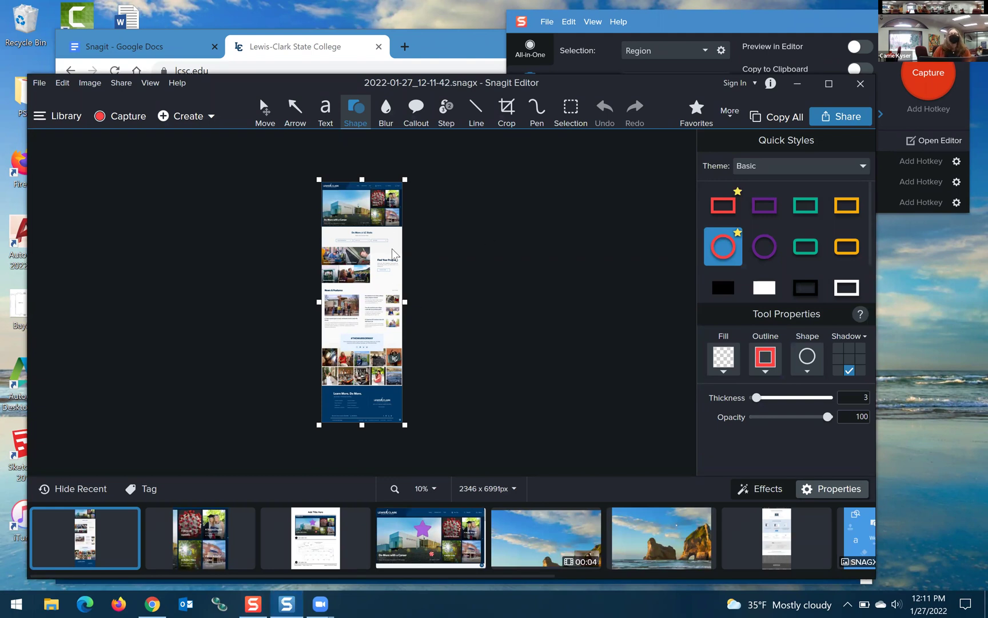
# Minimize the browser and editor windows and reposition the capture window over the cleared desktop.
pyautogui.click(894, 99)
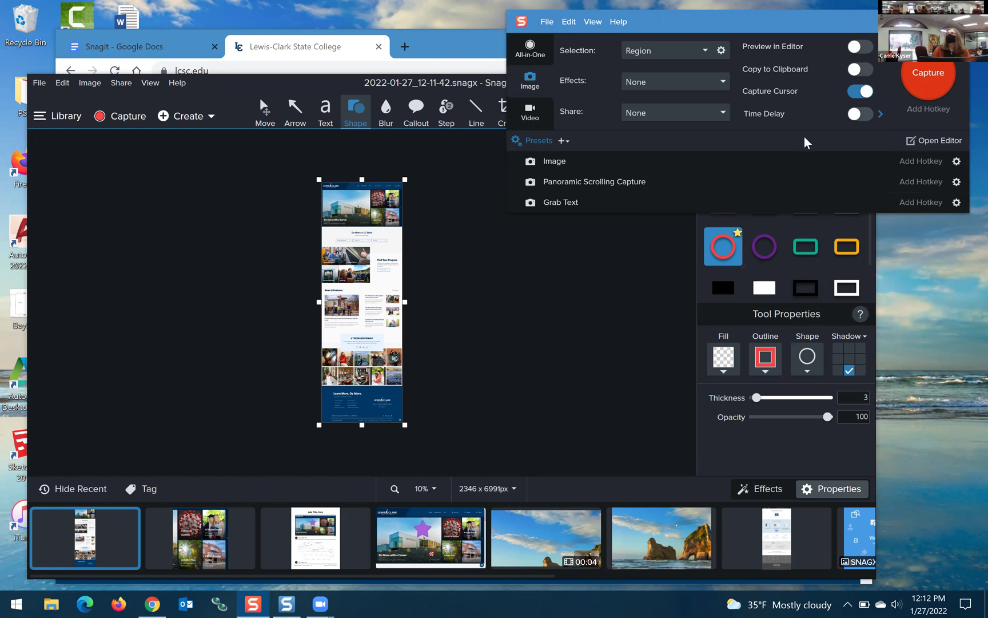
pyautogui.moveTo(816, 22); pyautogui.dragTo(805, 213)
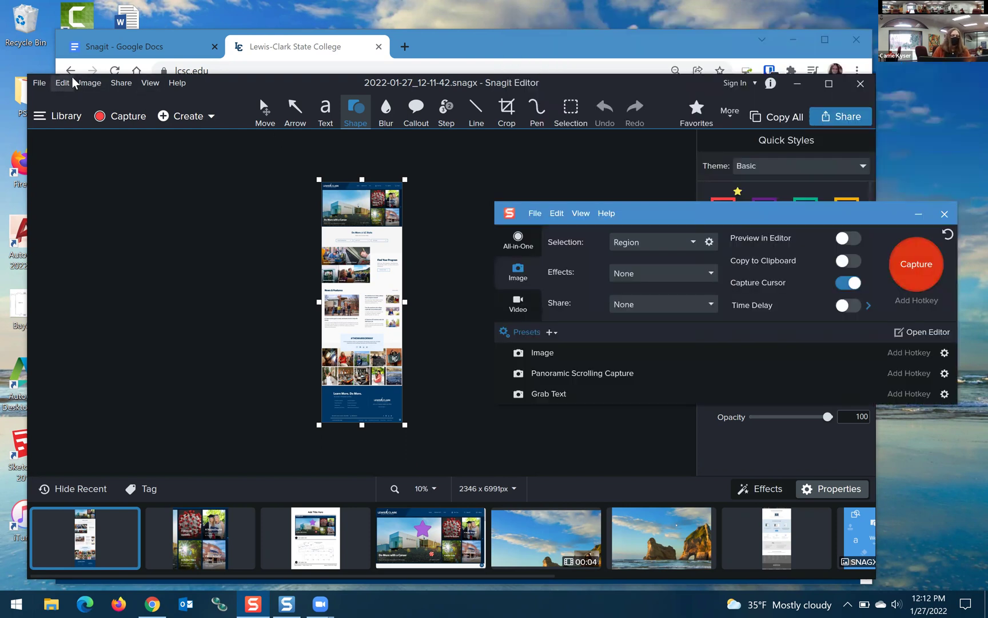
pyautogui.click(148, 50)
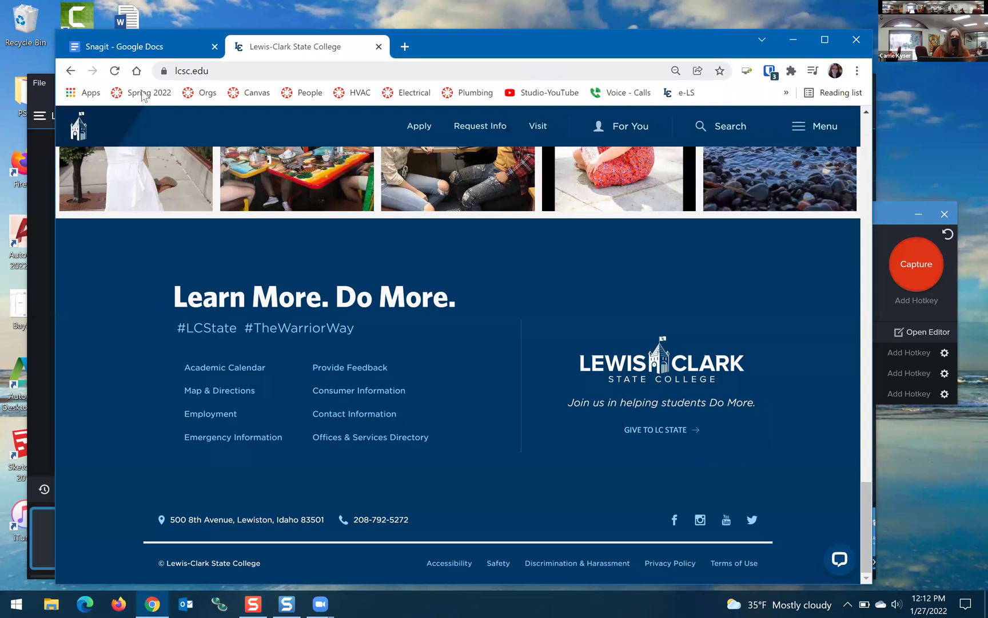
pyautogui.hotkey('alt', 'Tab')
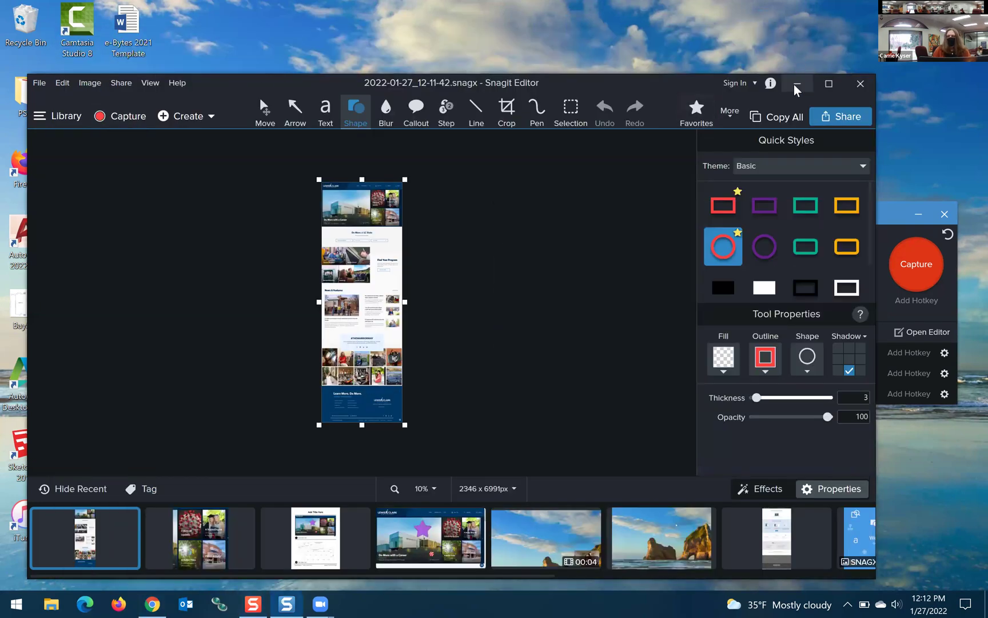
pyautogui.click(795, 83)
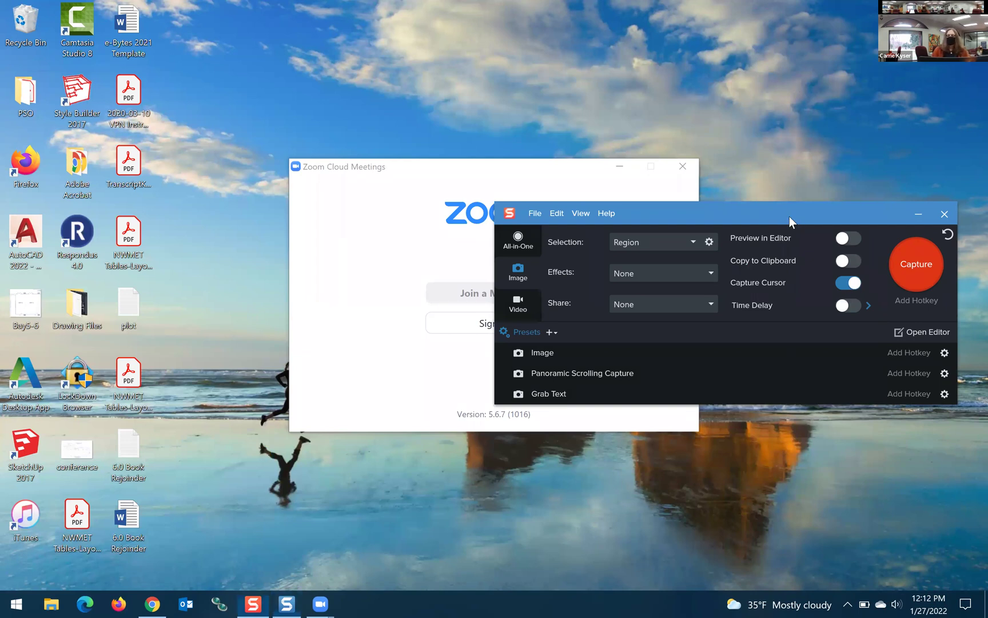
pyautogui.moveTo(790, 216); pyautogui.dragTo(763, 128)
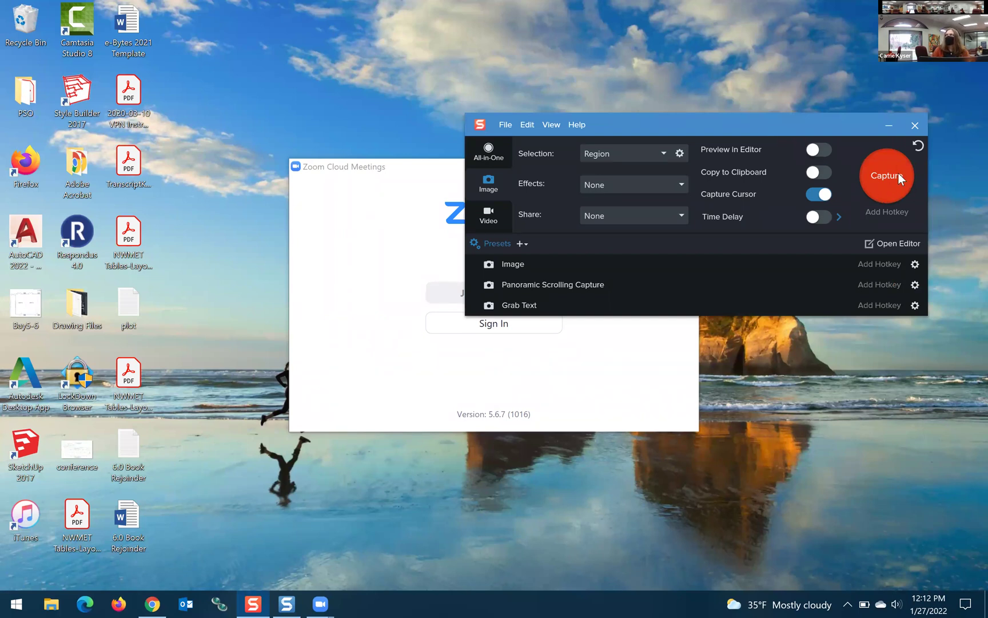
# Assign Shift+D as the hotkey for image capture, then test it by starting a capture and cancelling it.
pyautogui.click(899, 215)
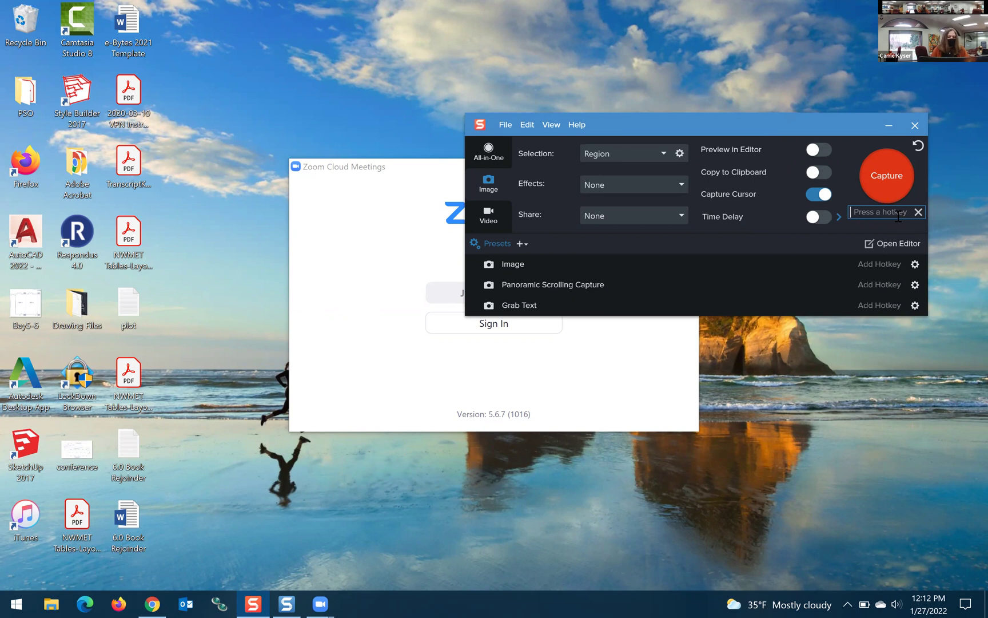
pyautogui.press('super')
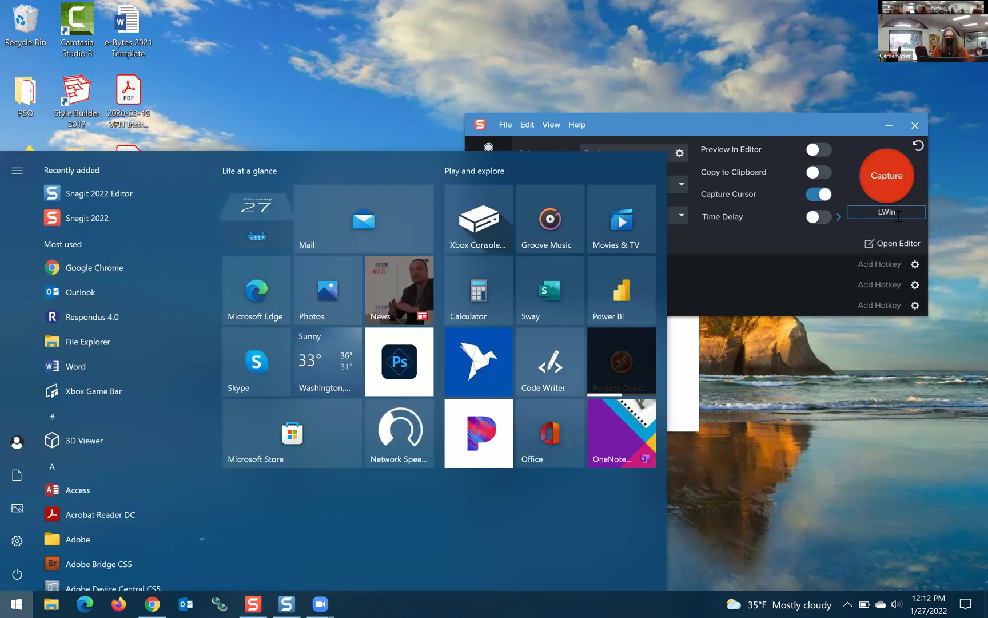
pyautogui.press('super')
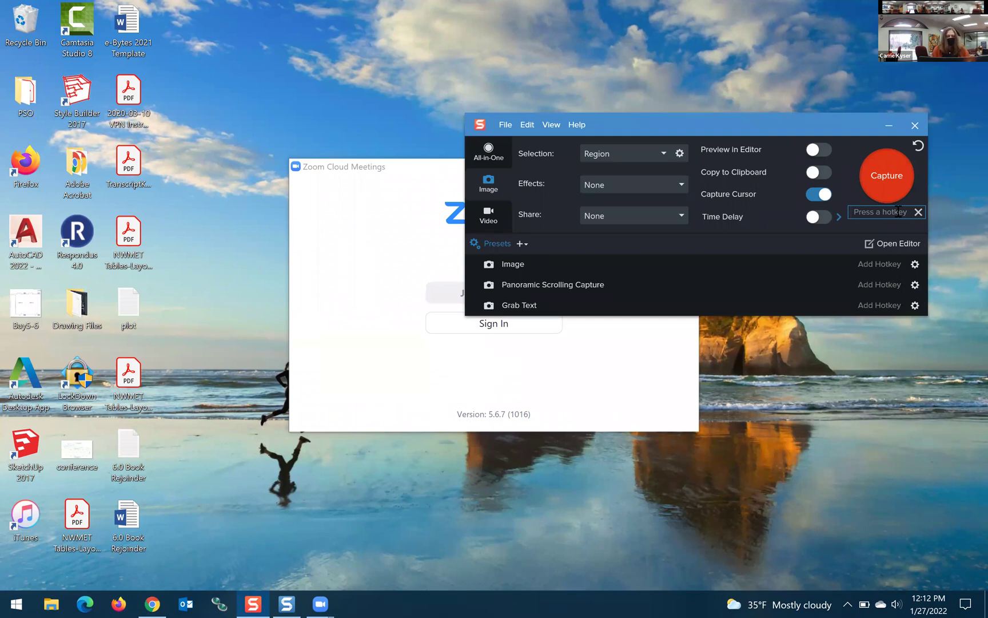
pyautogui.hotkey('shift', 'd')
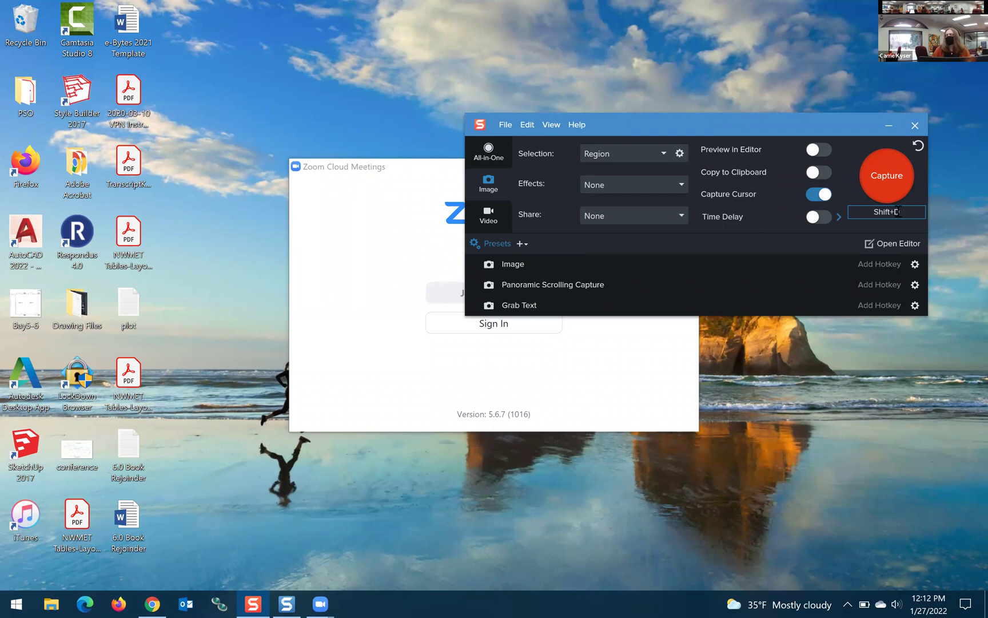
pyautogui.click(895, 227)
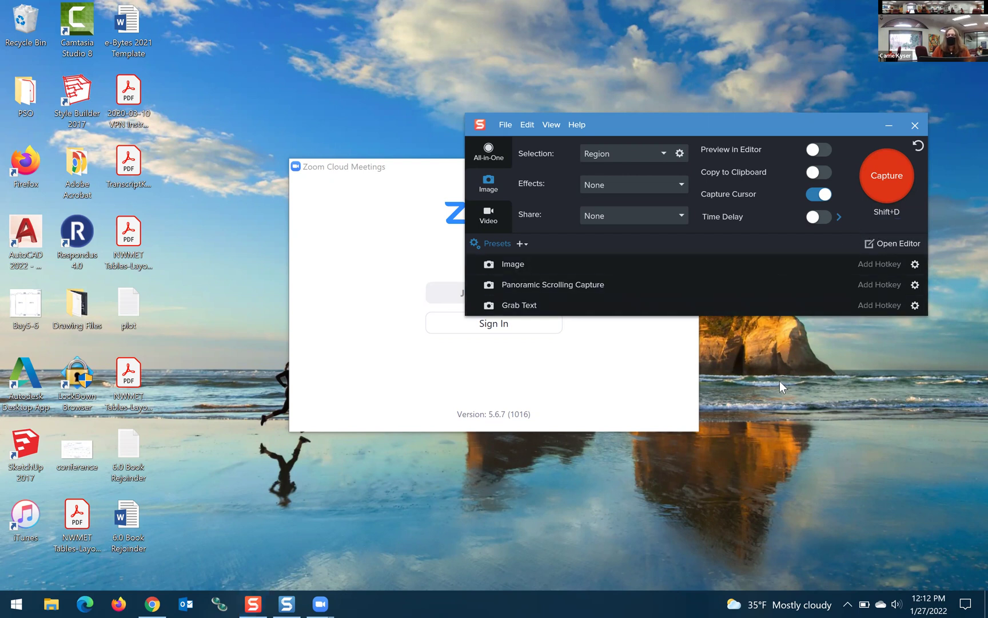
pyautogui.hotkey('shift', 'd')
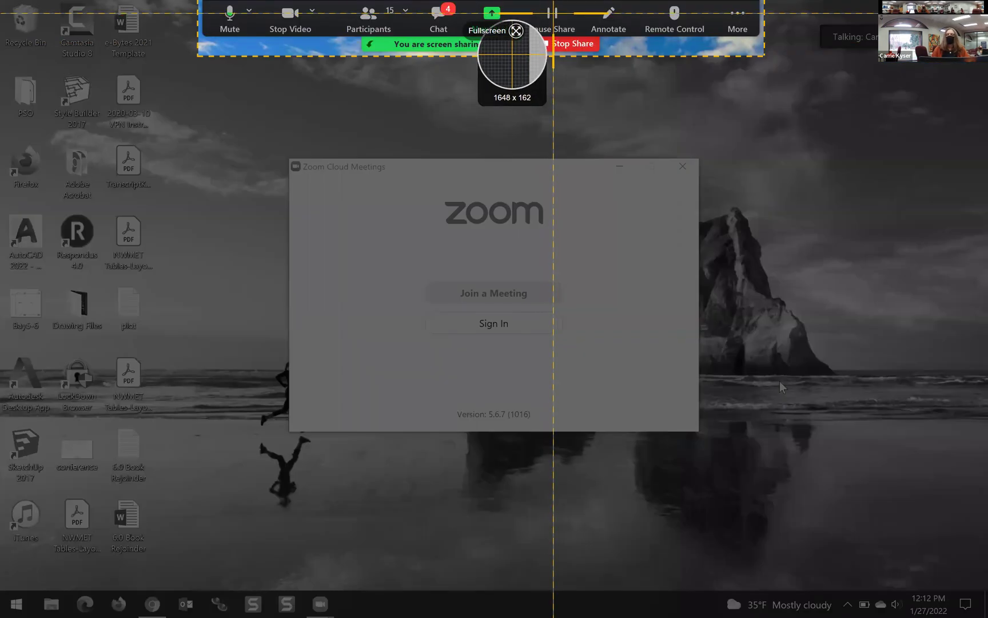
pyautogui.press('Escape')
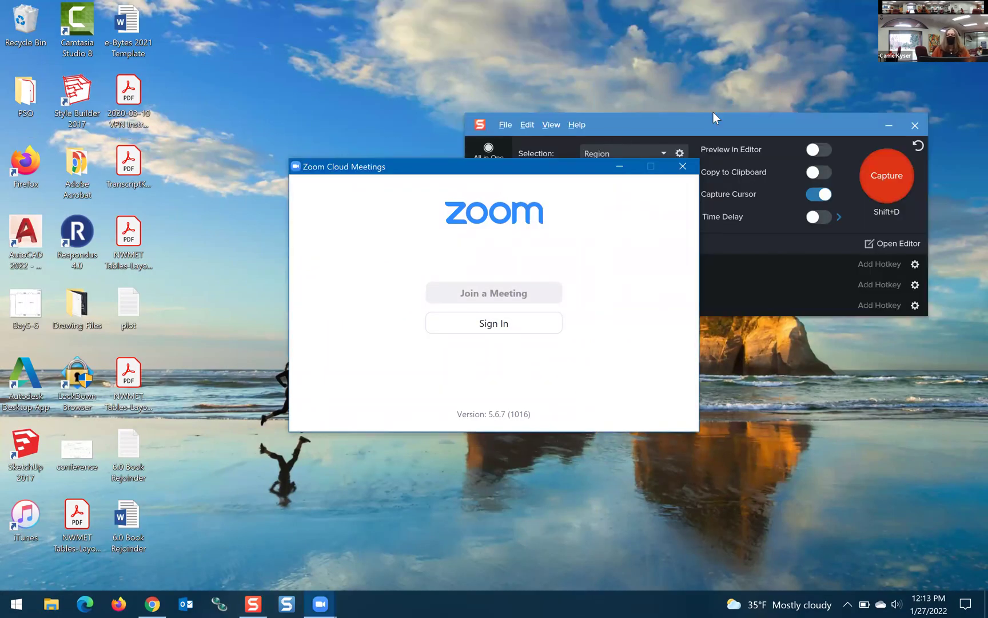
# Bring the capture window in front of the Zoom Cloud Meetings window and reposition it on the desktop.
pyautogui.click(759, 125)
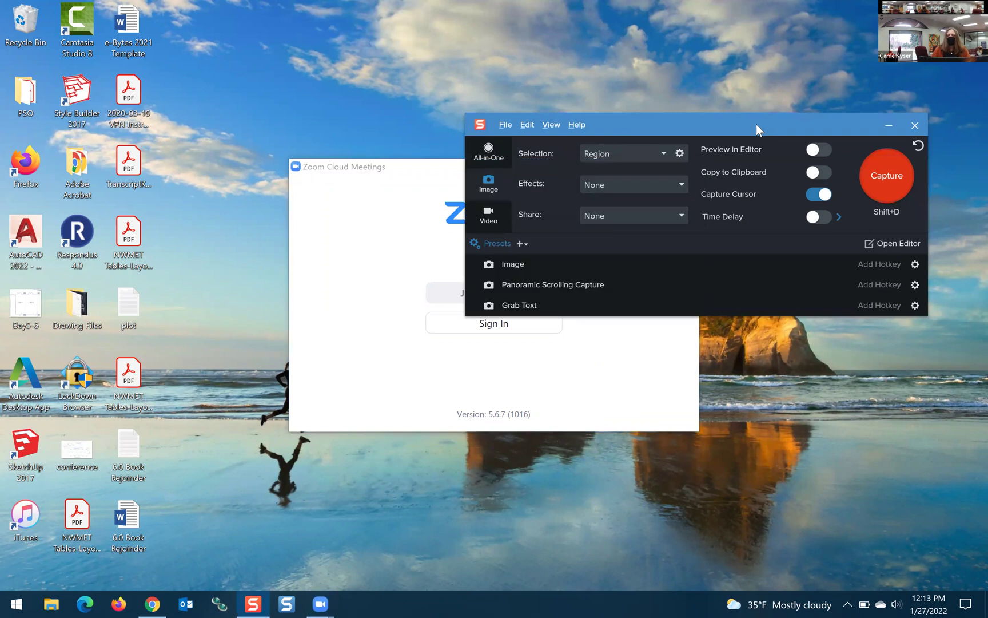
pyautogui.moveTo(757, 124); pyautogui.dragTo(787, 81)
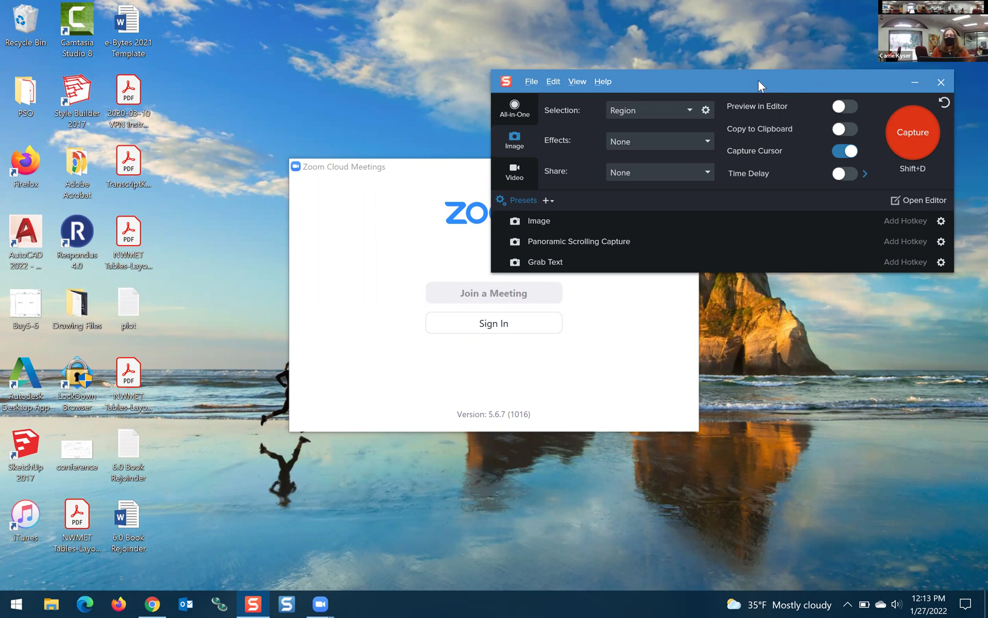
pyautogui.moveTo(758, 80); pyautogui.dragTo(754, 104)
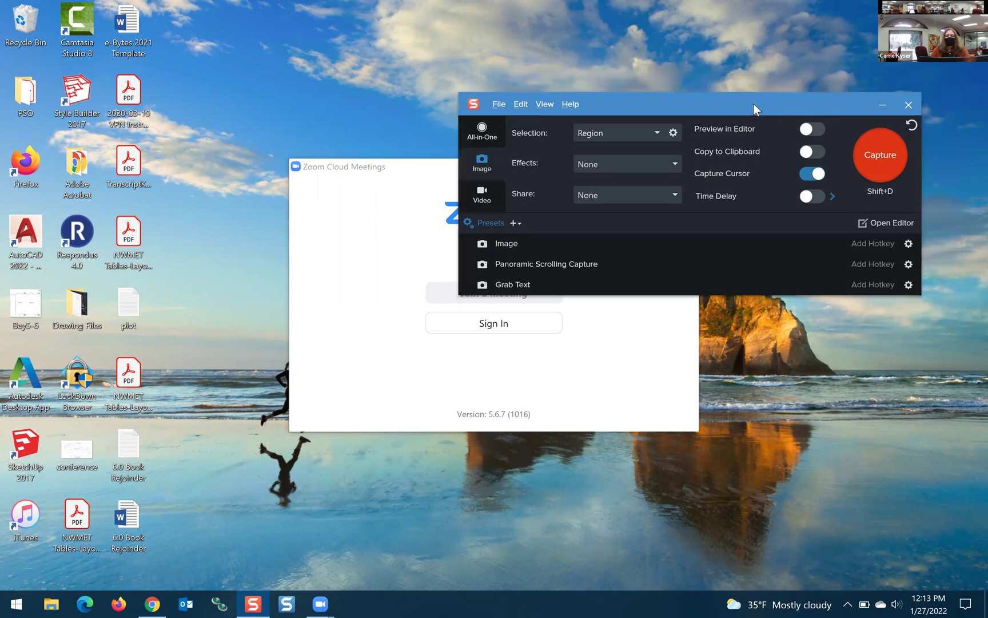
# Compare the capture settings offered by the All-in-One, Image and Video modes.
pyautogui.click(485, 132)
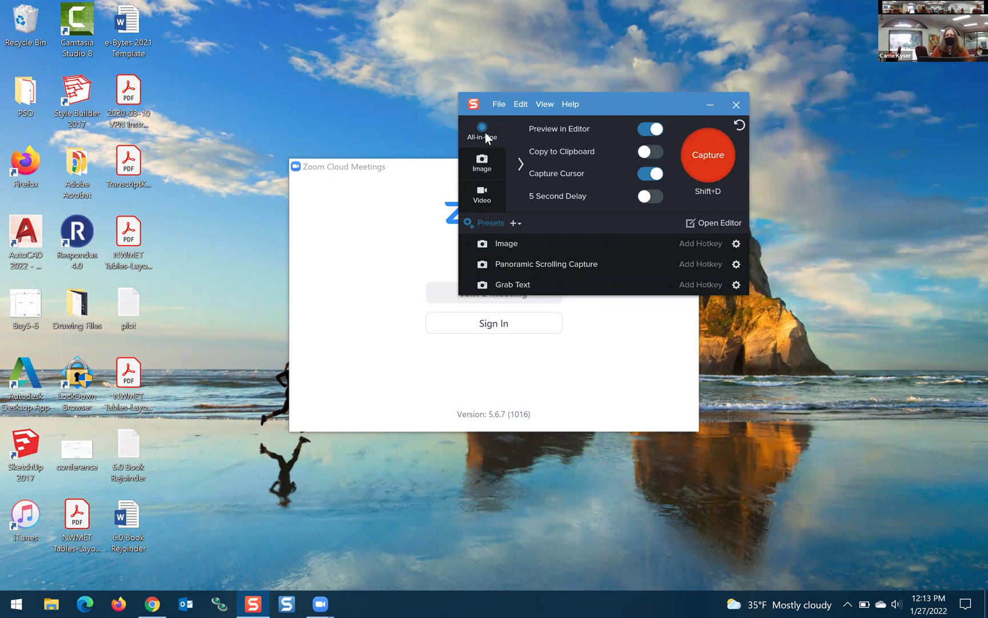
pyautogui.click(481, 165)
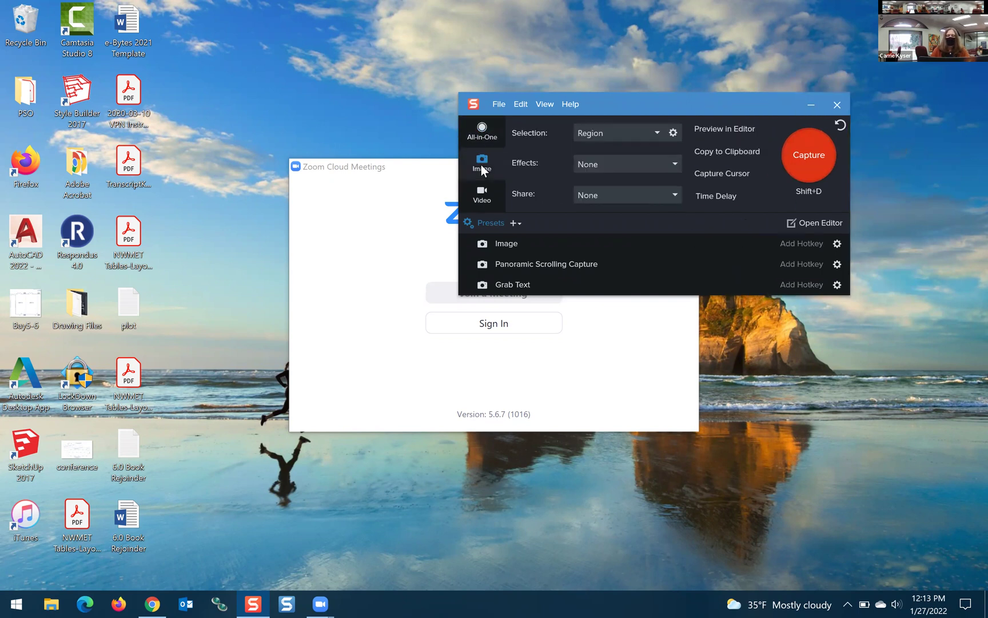
pyautogui.click(481, 197)
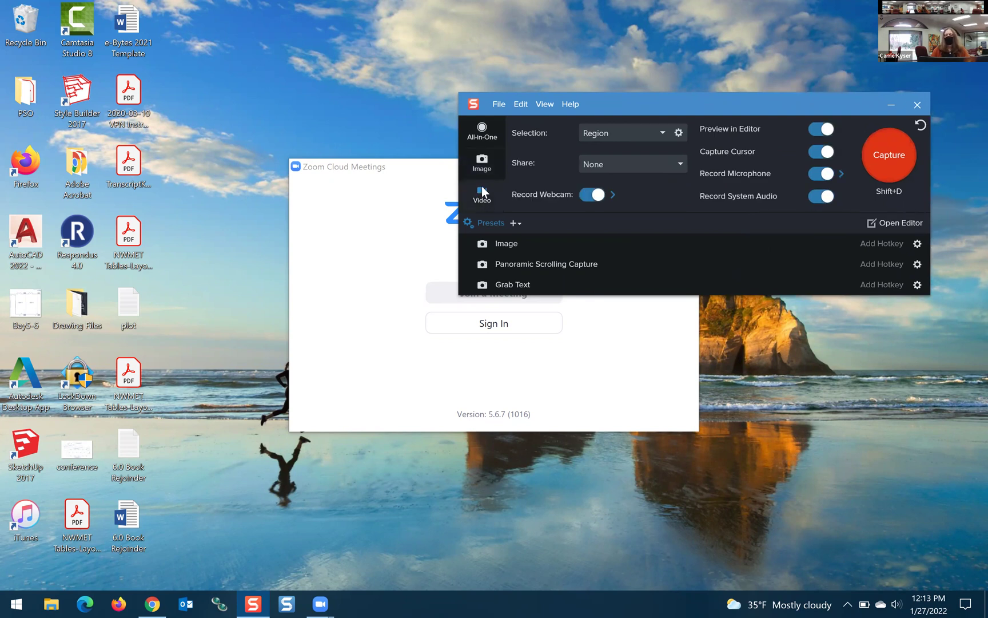
pyautogui.click(483, 167)
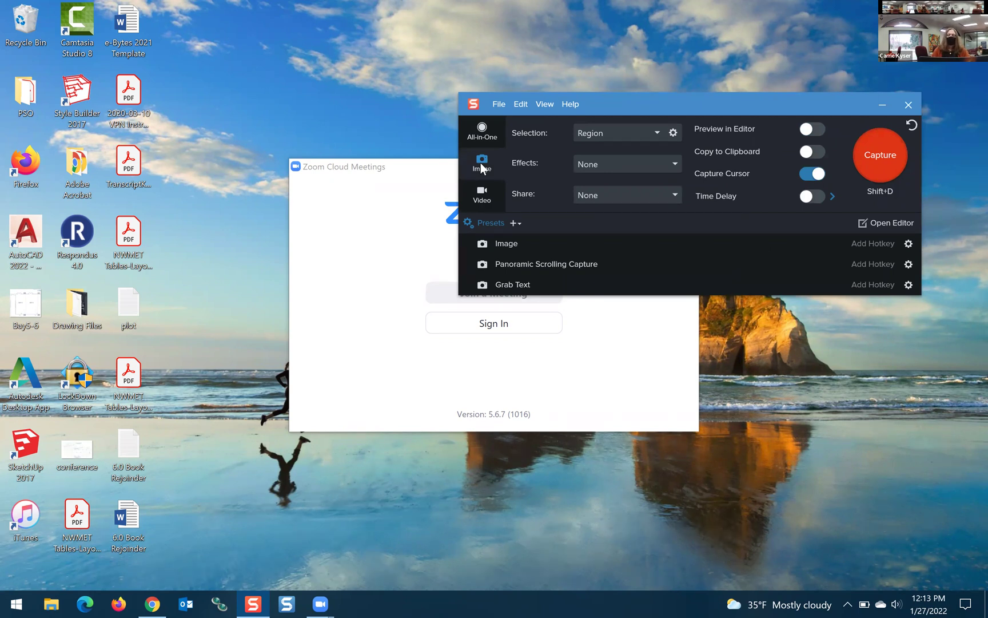
# Start an All-in-One capture, select the Zoom Cloud Meetings window to view the image, video and panoramic choices, and cancel the capture.
pyautogui.click(484, 130)
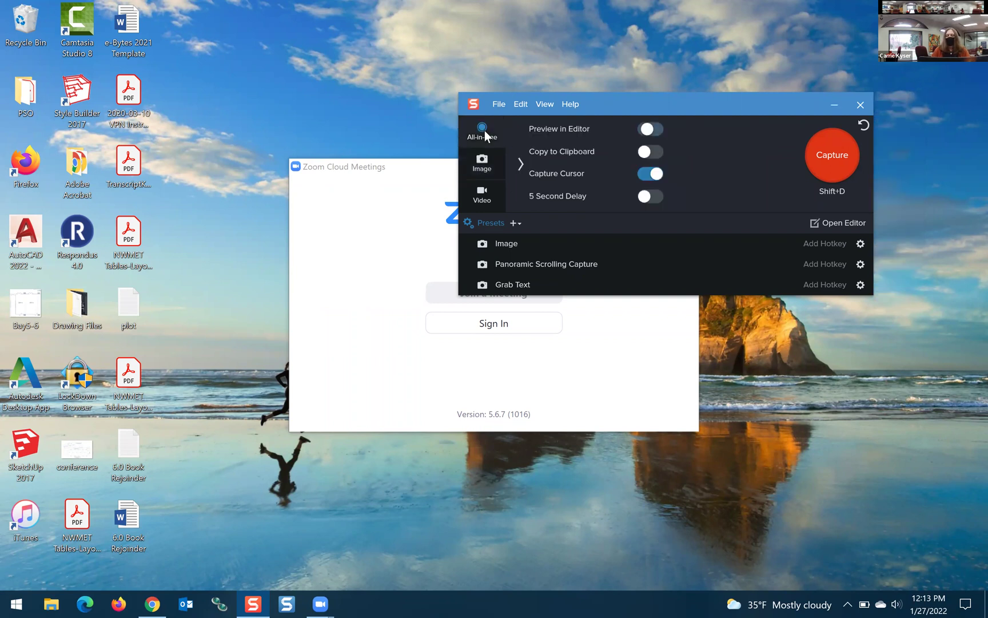
pyautogui.click(711, 146)
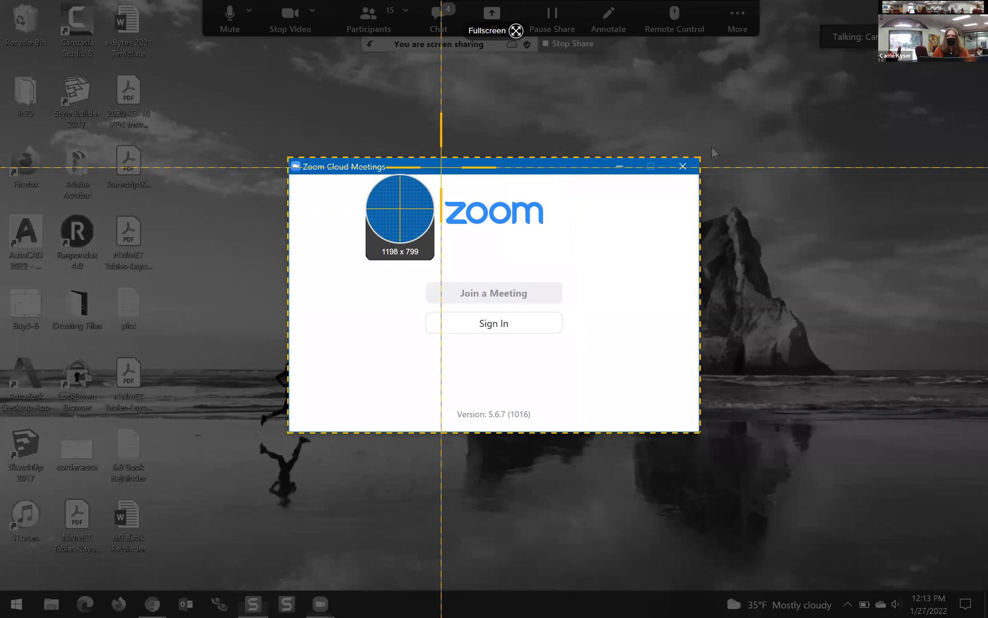
pyautogui.click(441, 167)
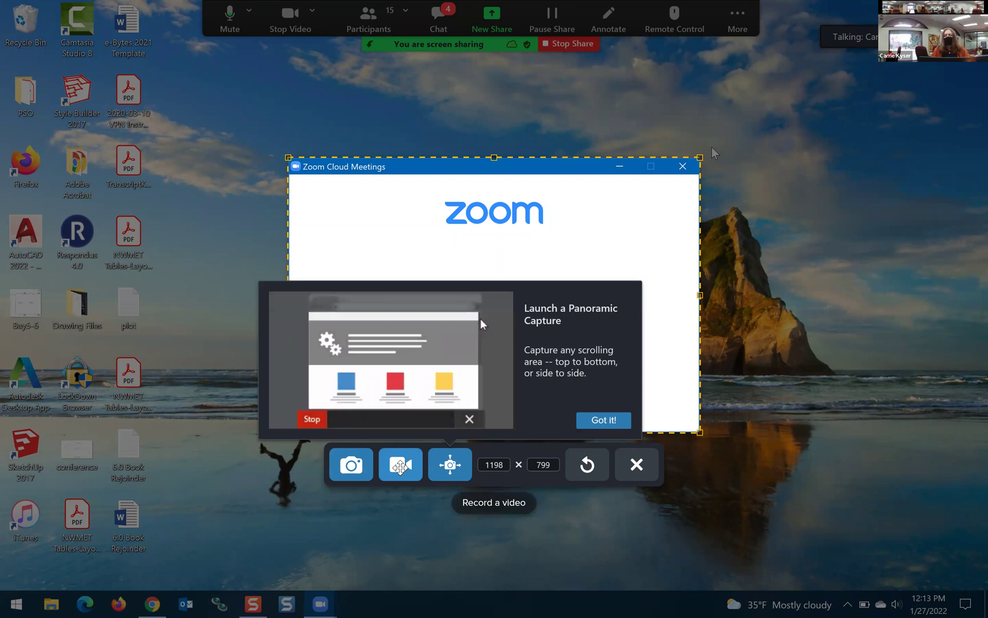
pyautogui.press('Escape')
# Switch to Image mode and choose Region as the selection type for image captures.
pyautogui.click(482, 163)
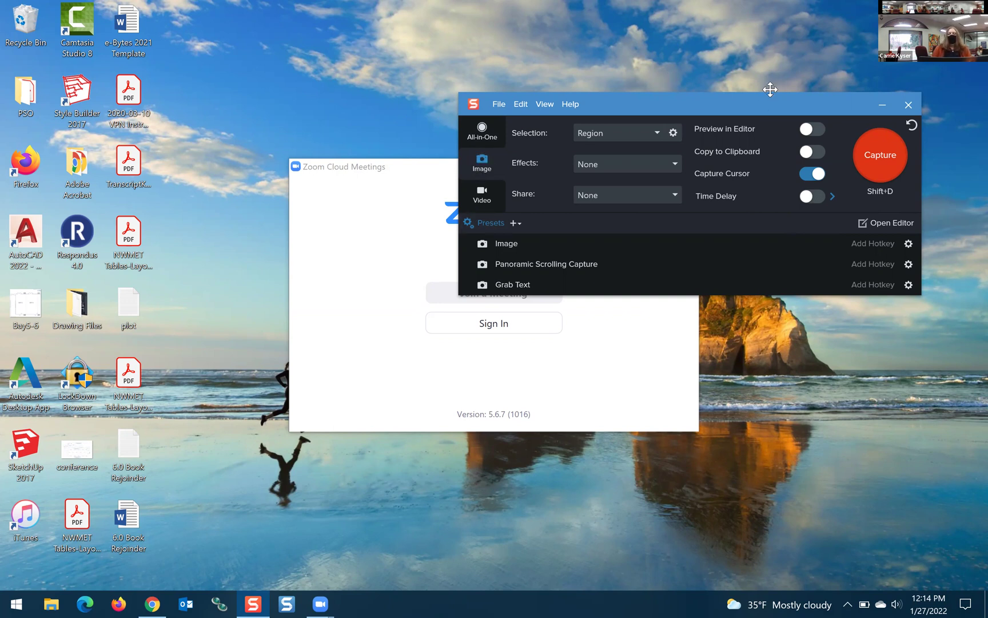
pyautogui.moveTo(579, 116); pyautogui.dragTo(593, 95)
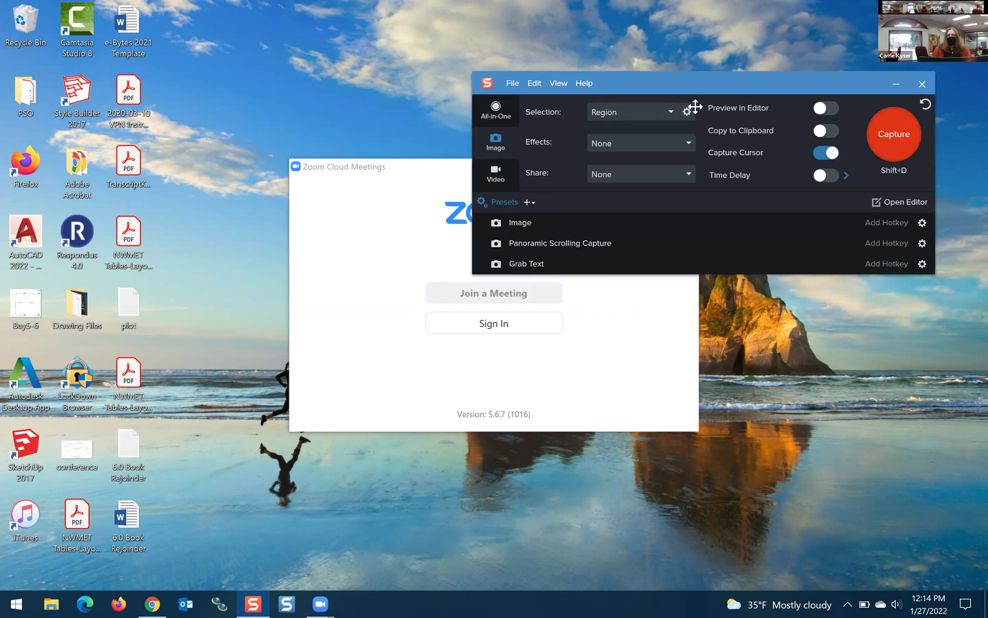
pyautogui.click(671, 110)
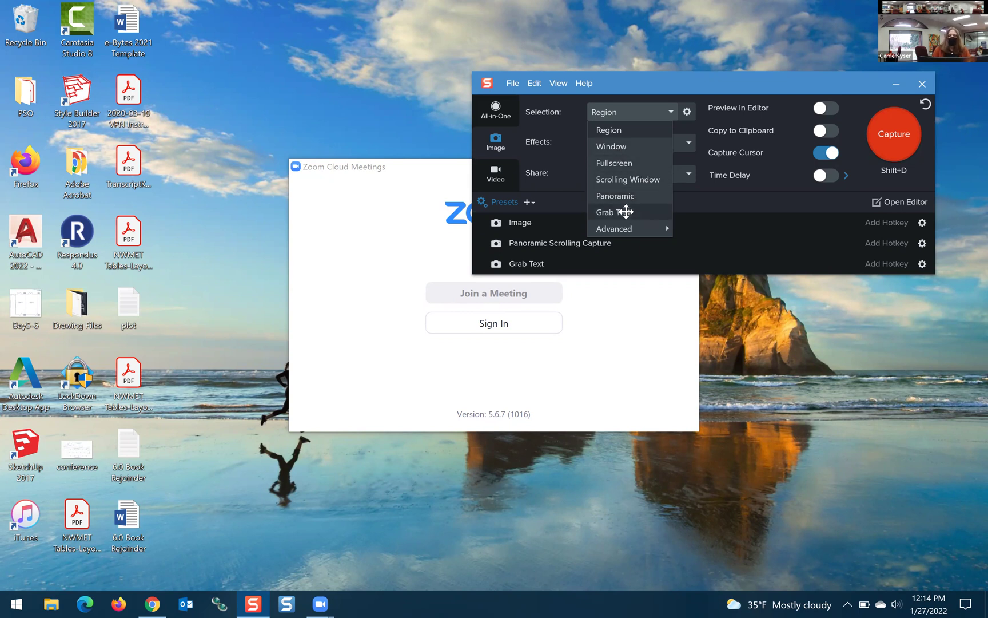
pyautogui.click(628, 131)
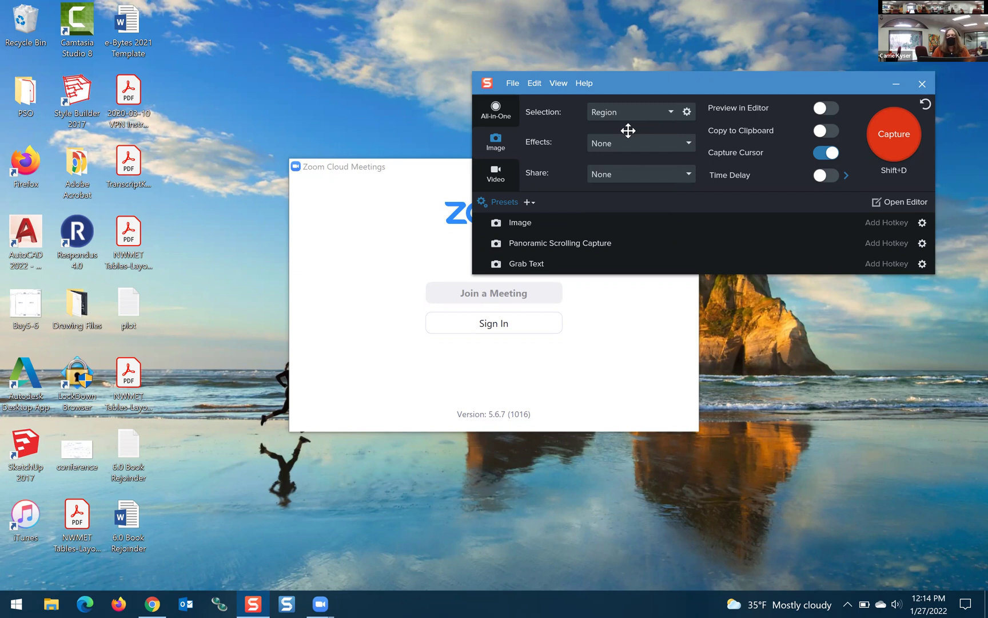
# Examine the available effects and share destinations for image captures without choosing any.
pyautogui.click(690, 142)
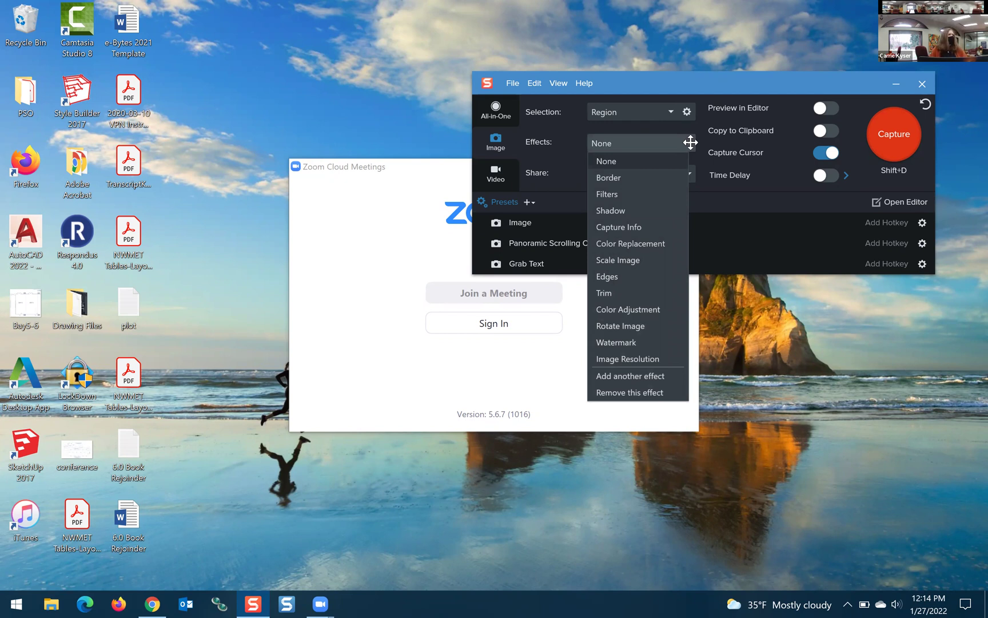
pyautogui.click(691, 142)
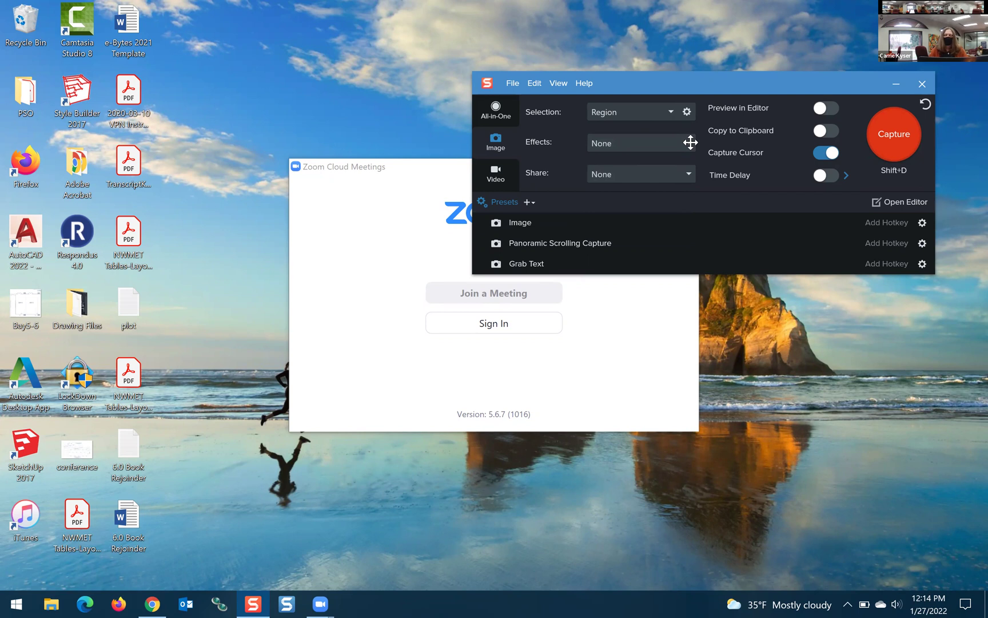
pyautogui.click(687, 175)
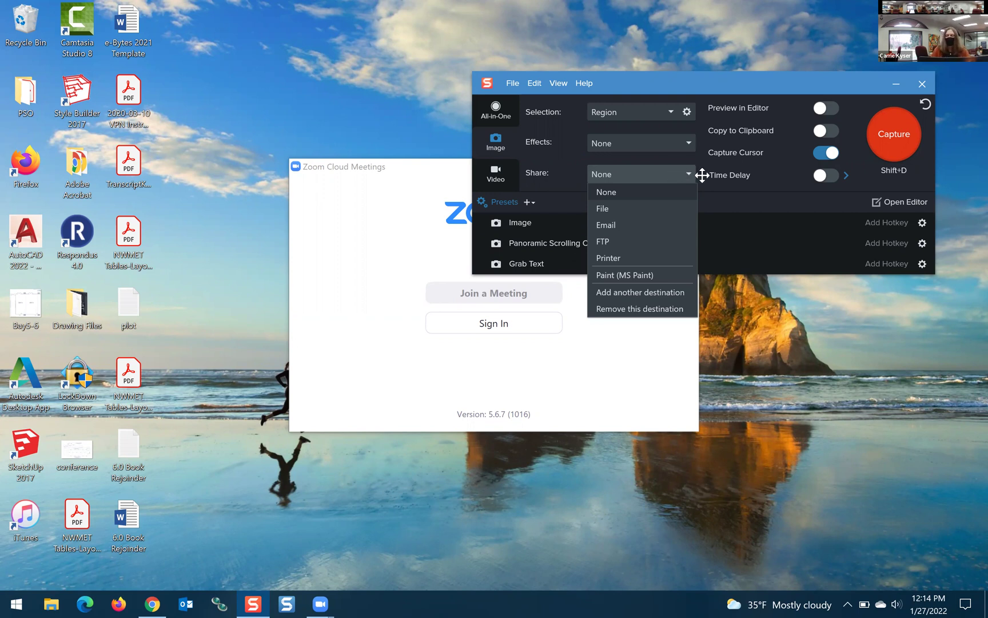
pyautogui.click(689, 170)
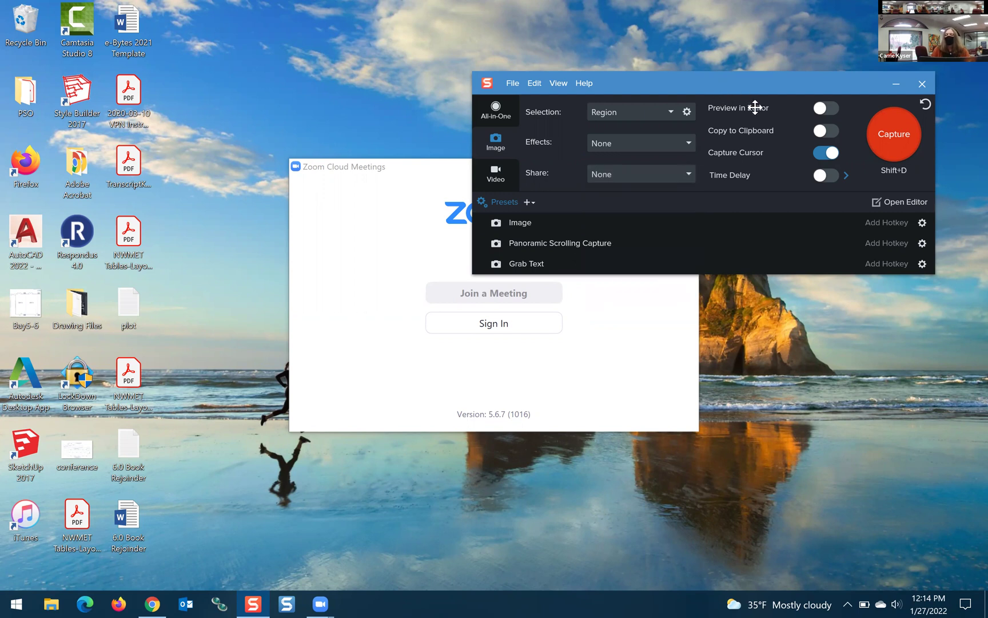
# Turn on Preview in Editor and Copy to Clipboard for image captures, and assign Shift+P to the Panoramic Scrolling Capture preset.
pyautogui.click(826, 108)
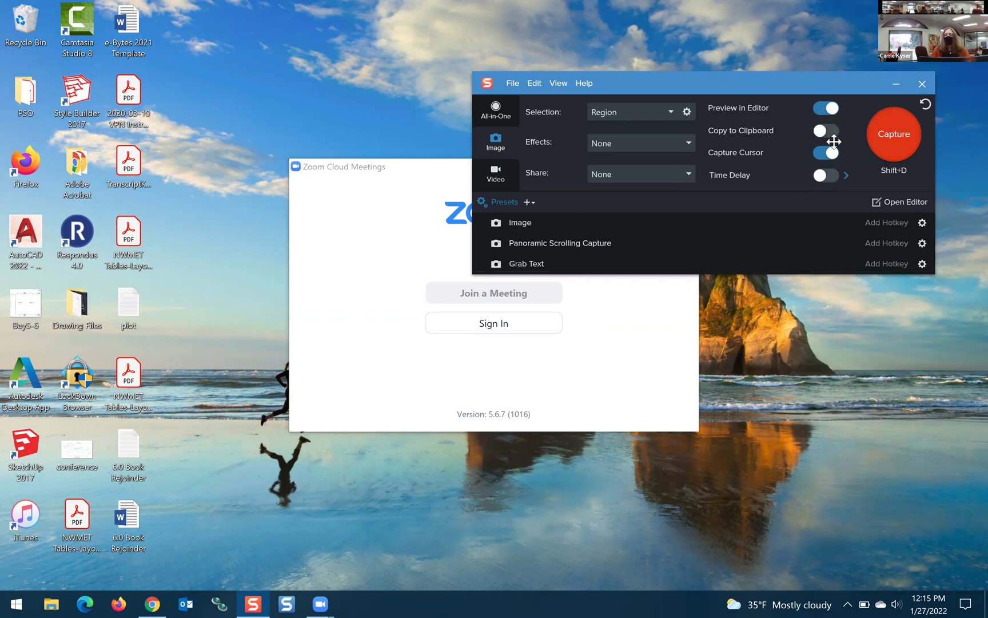
pyautogui.click(827, 131)
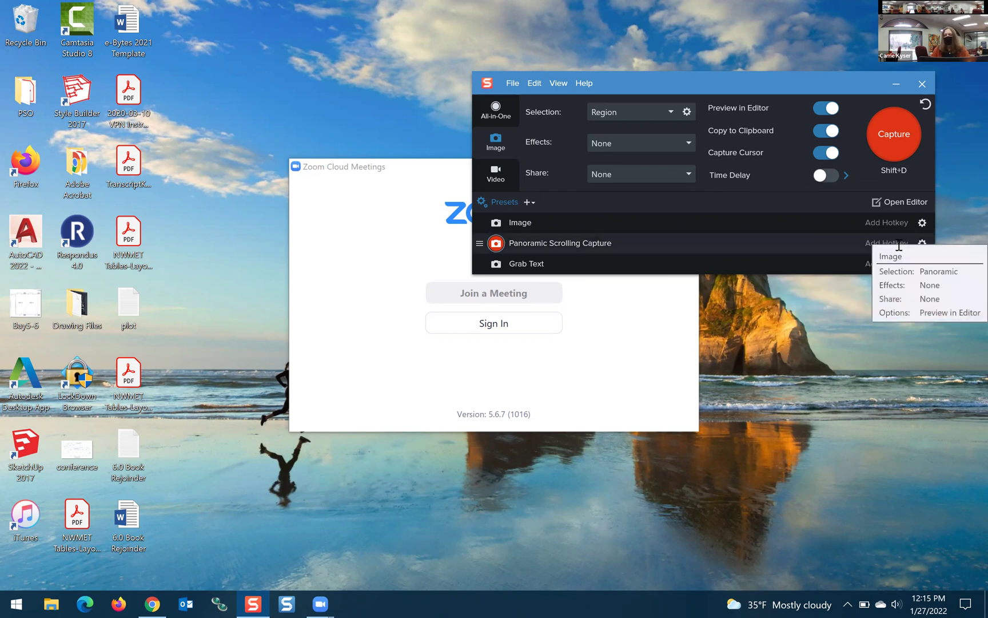
pyautogui.click(884, 244)
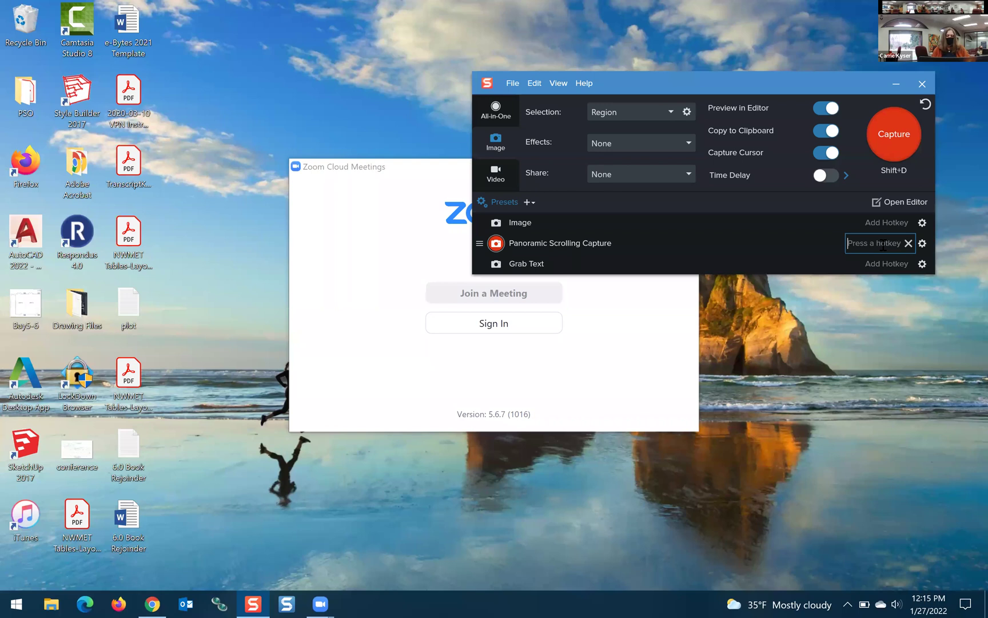
pyautogui.hotkey('shift', 'p')
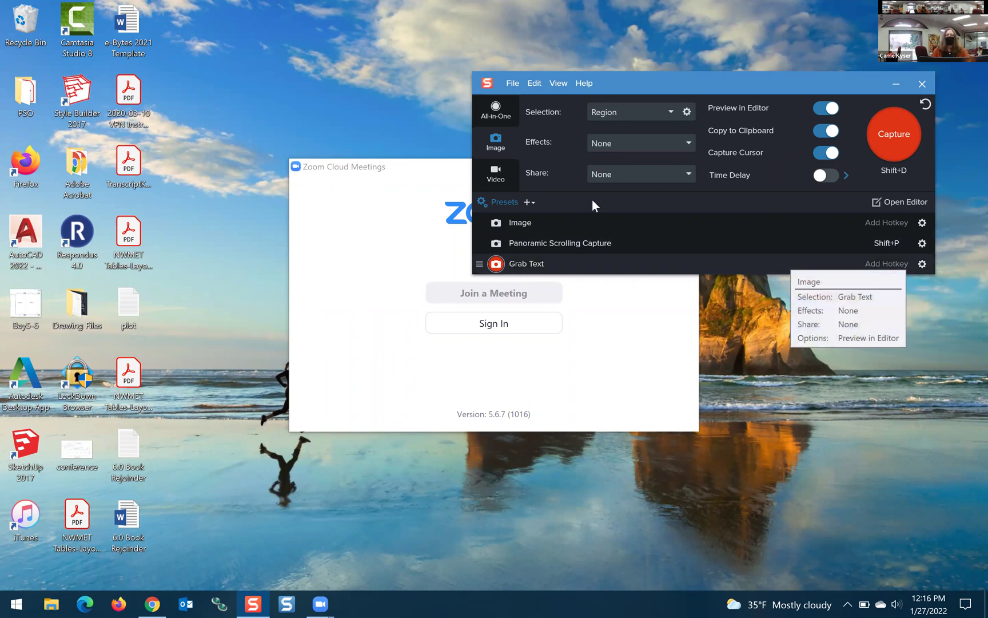
# Examine the commands for creating, importing and exporting capture presets, and reposition the capture window.
pyautogui.click(527, 202)
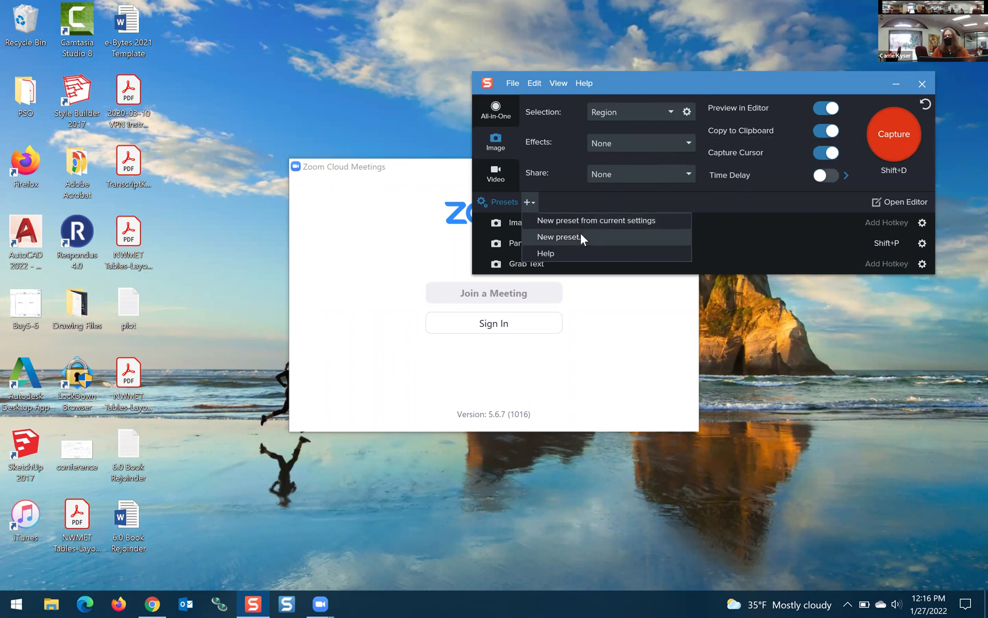
pyautogui.click(564, 181)
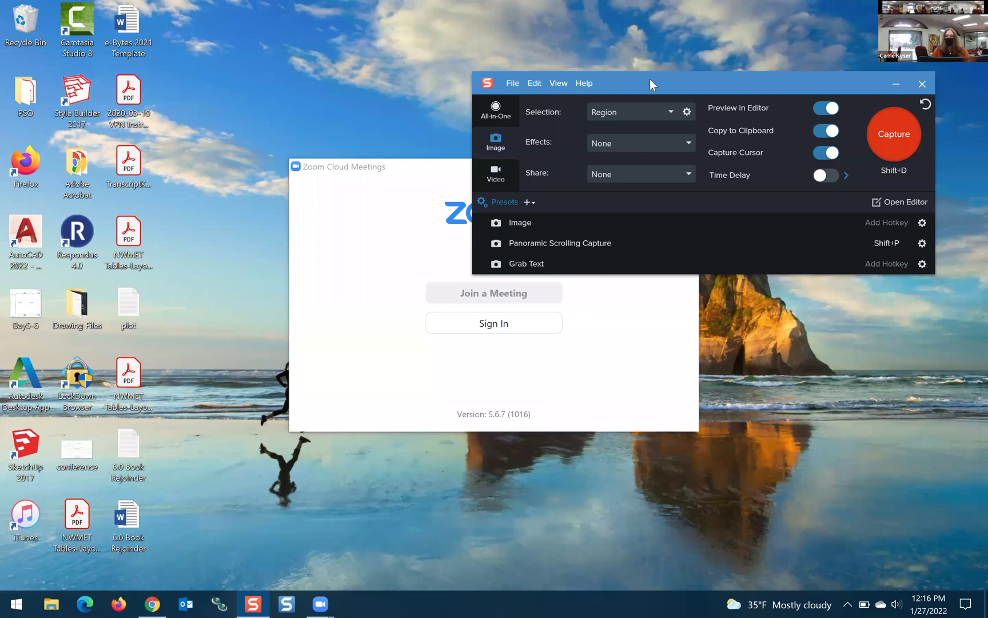
pyautogui.moveTo(649, 79); pyautogui.dragTo(695, 62)
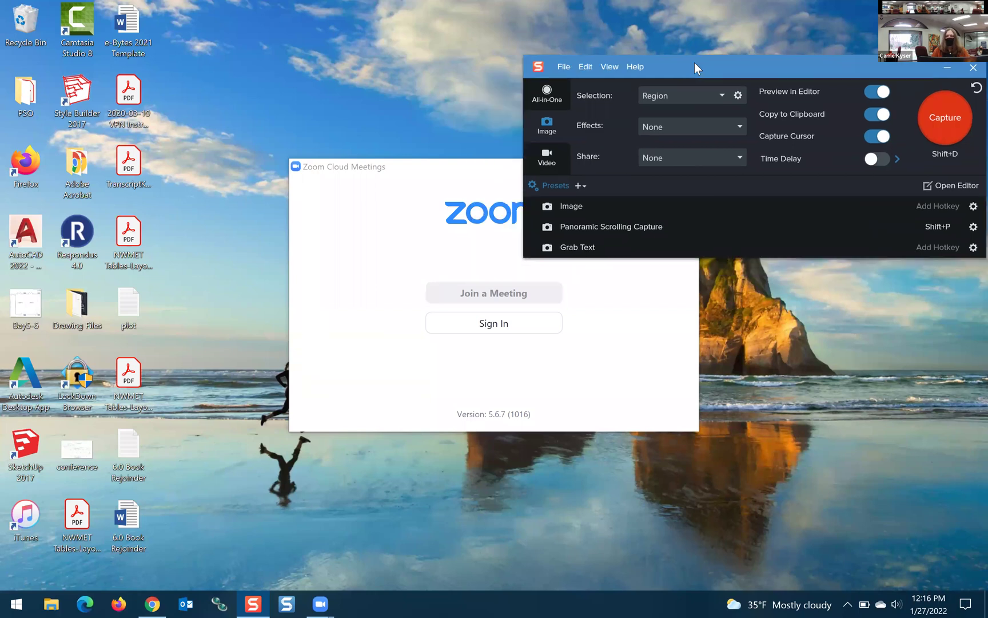
pyautogui.click(564, 67)
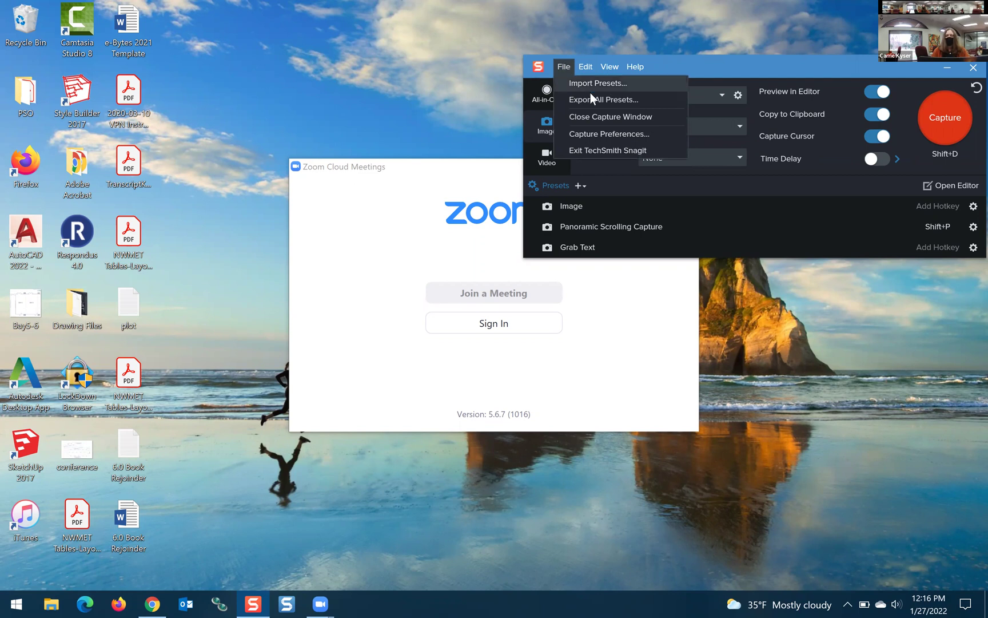
pyautogui.click(565, 66)
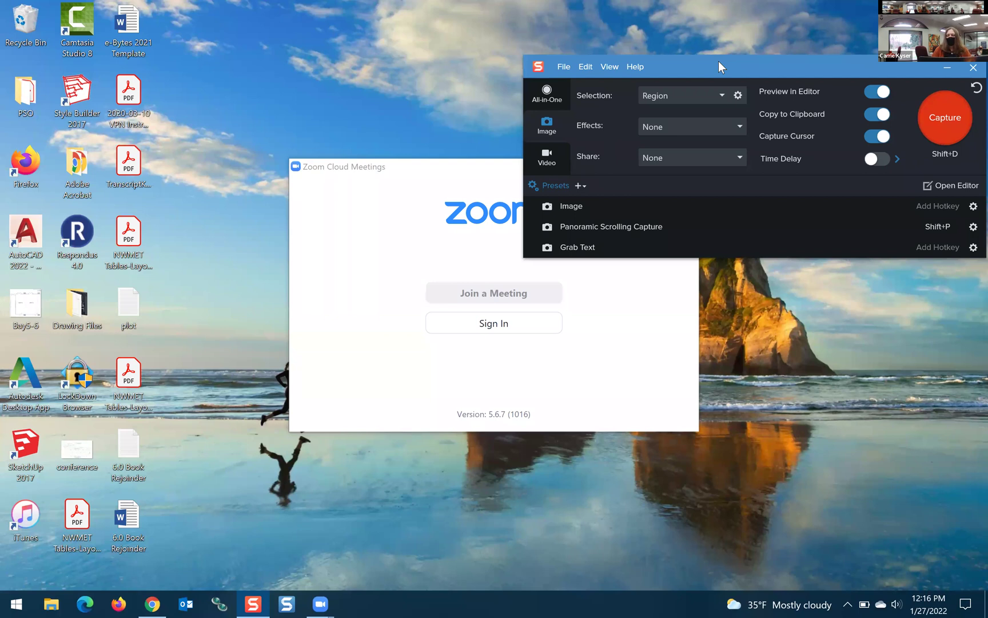
pyautogui.moveTo(718, 61); pyautogui.dragTo(710, 61)
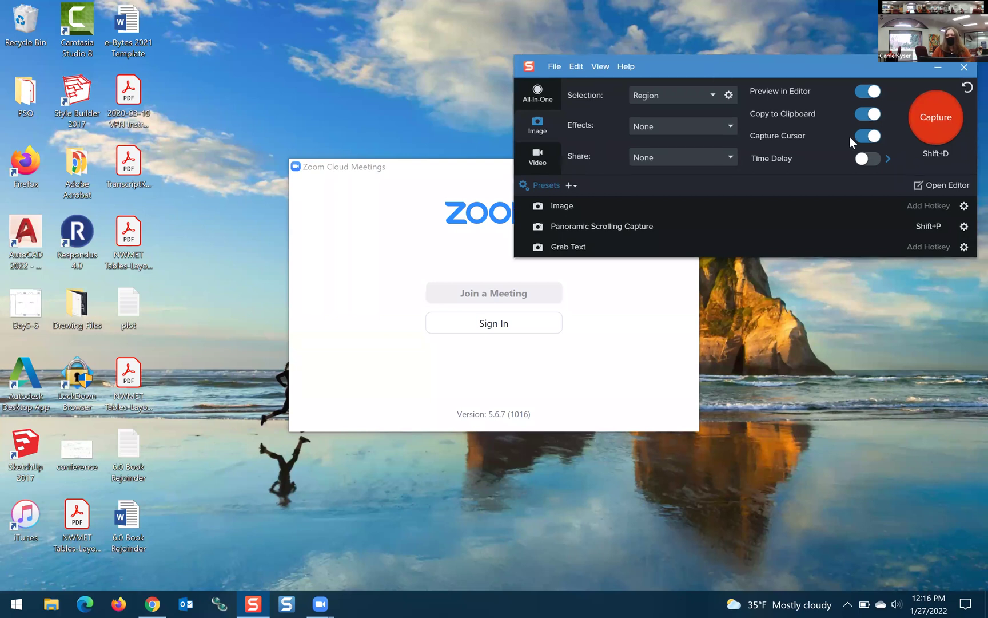
# Open the Snagit Editor, enlarge its window and display the recent capture of the four story tiles.
pyautogui.click(931, 185)
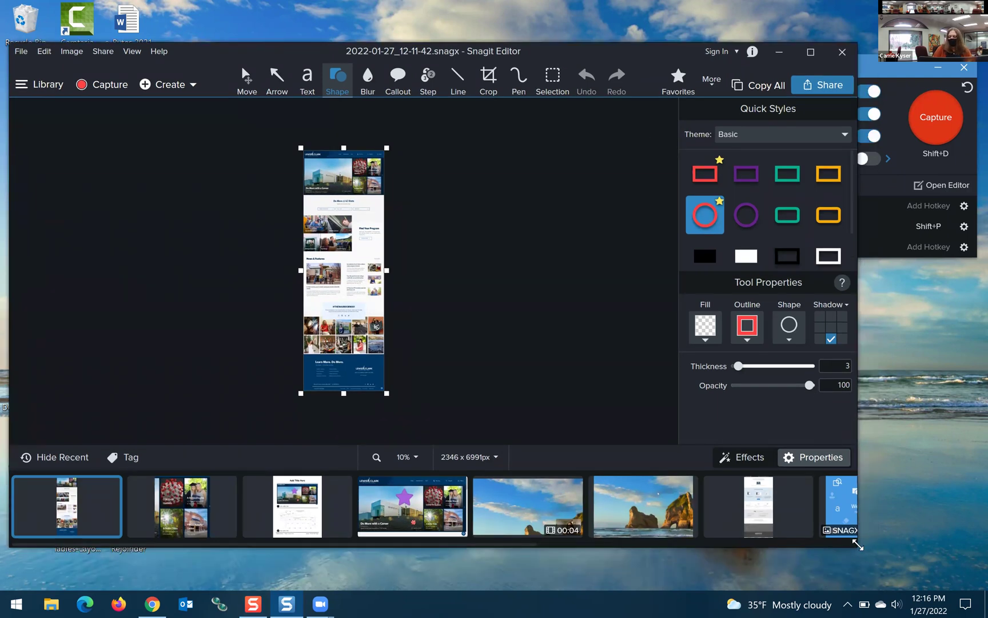
pyautogui.moveTo(858, 546); pyautogui.dragTo(973, 588)
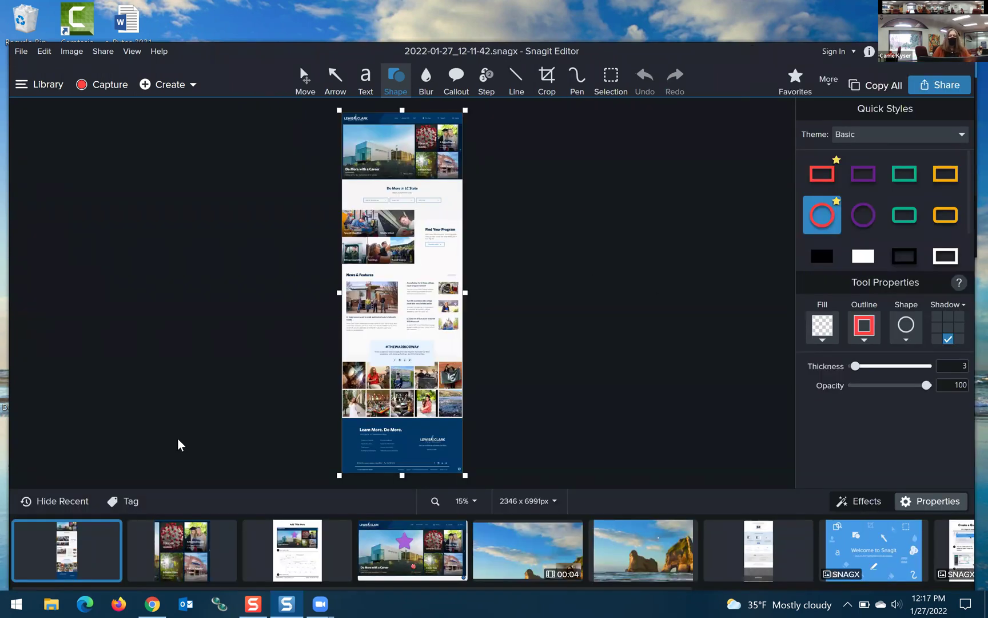
pyautogui.click(194, 566)
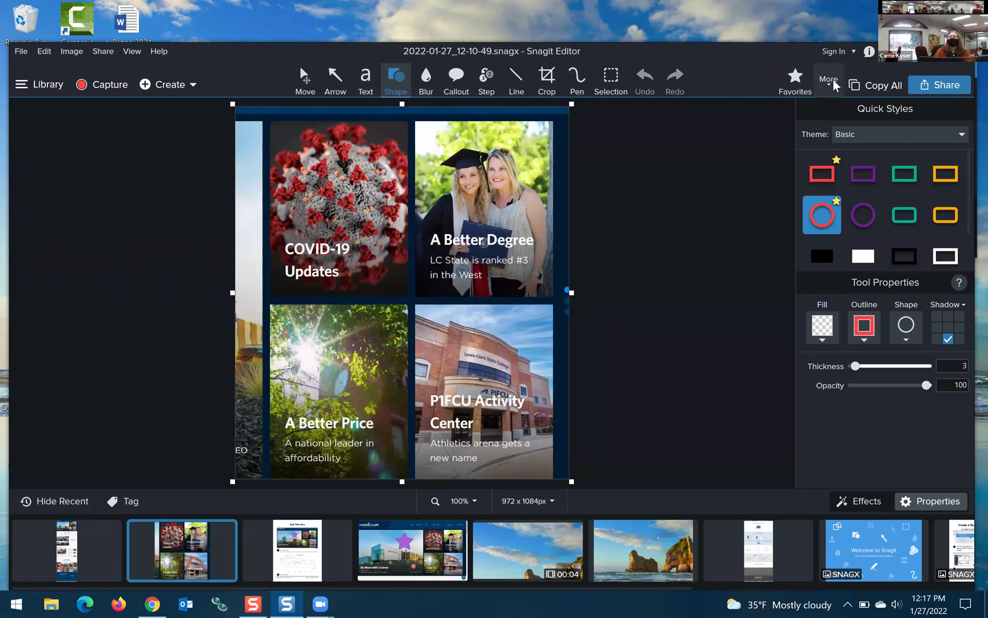
# Open the toolbar customization, look over the available drawing tools and menu items, and remove the Selection tool from the toolbar.
pyautogui.moveTo(833, 86)
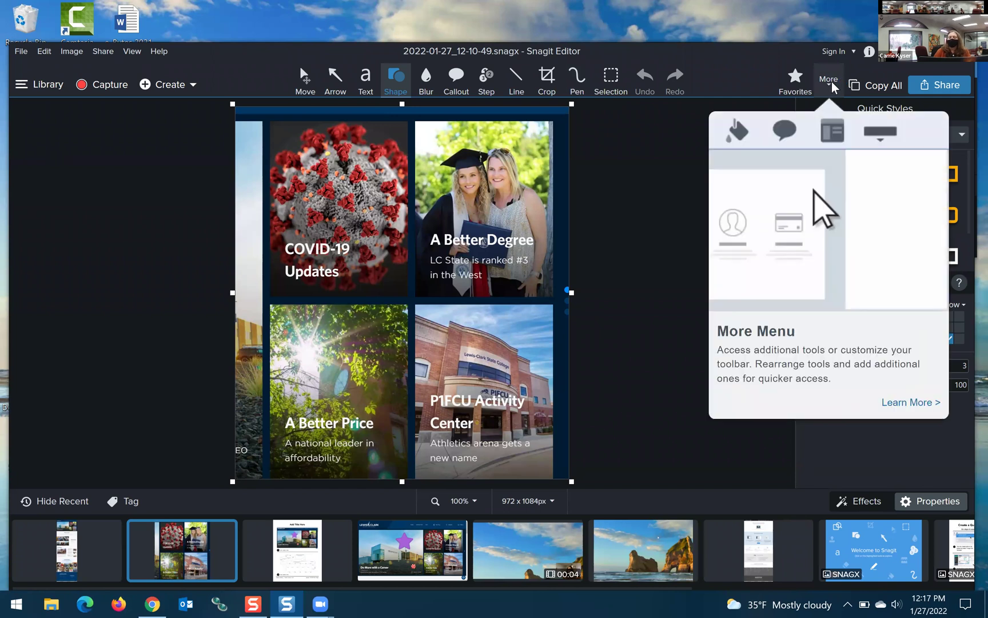
pyautogui.click(833, 86)
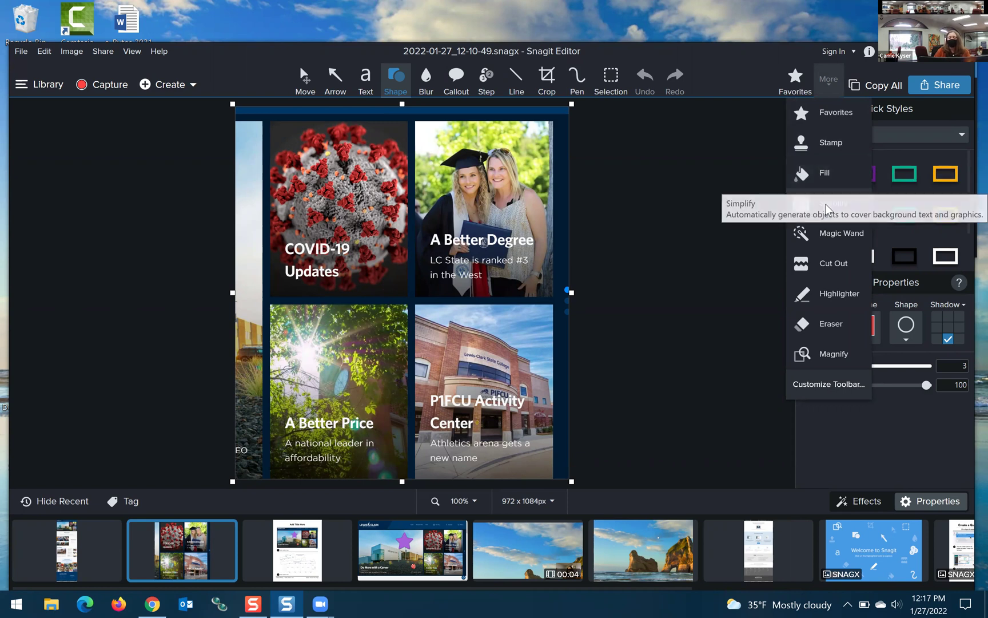
pyautogui.click(807, 385)
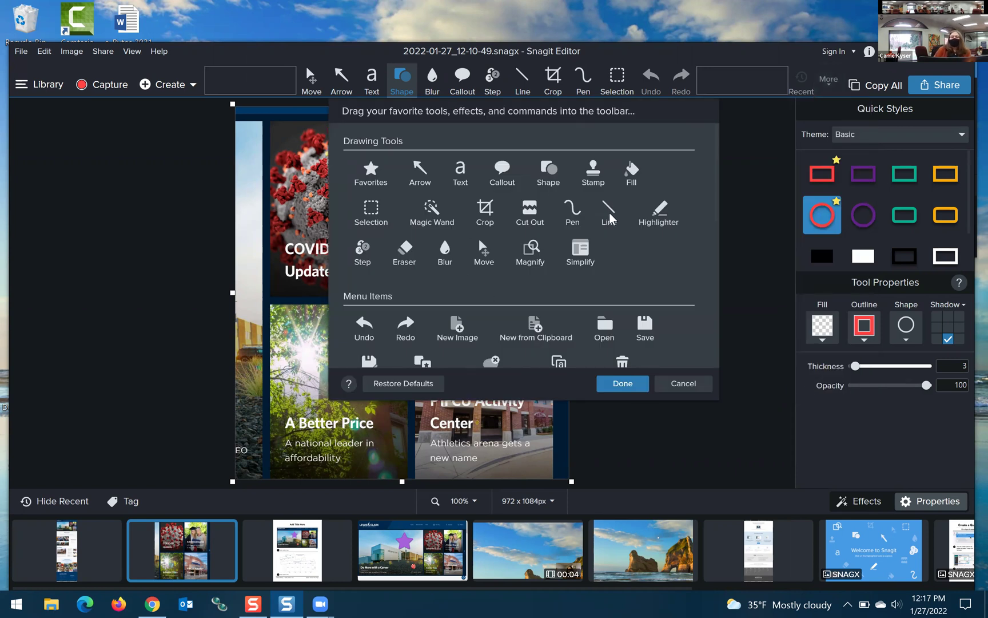
pyautogui.scroll(-10, 623, 245)
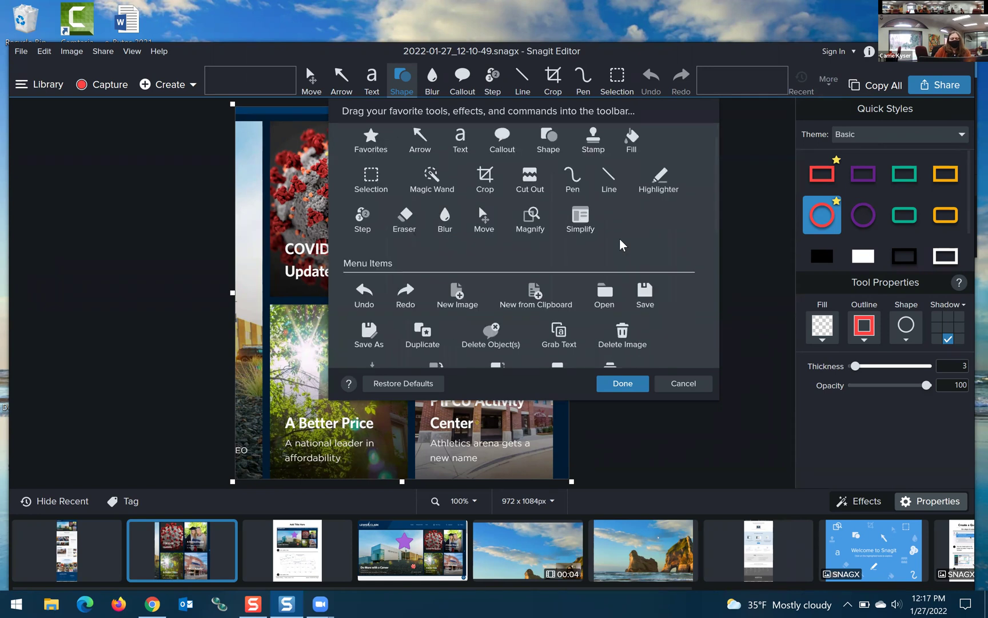
pyautogui.scroll(6, 623, 244)
pyautogui.scroll(3, 623, 245)
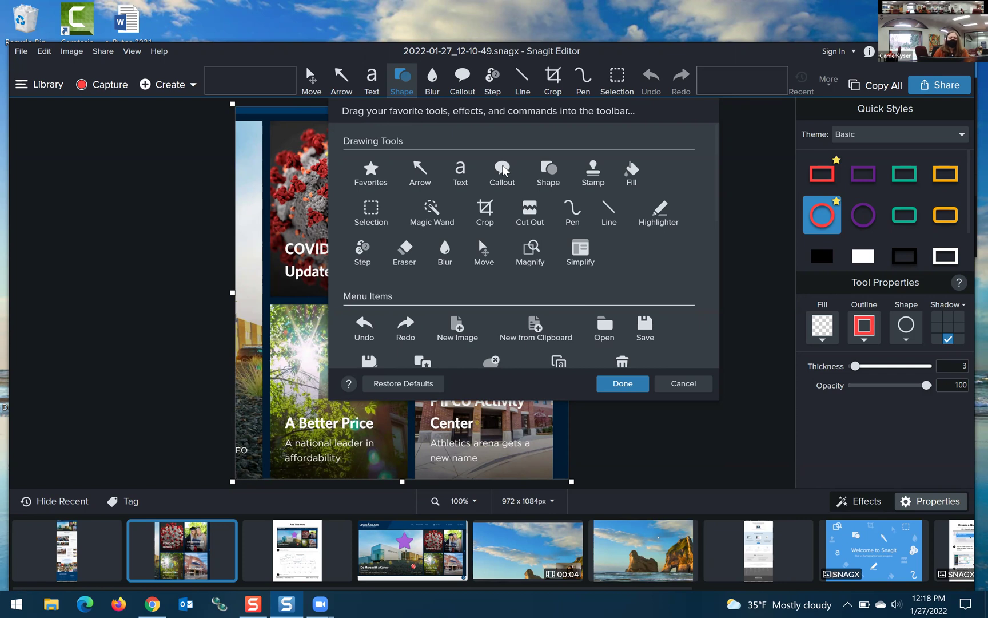
pyautogui.moveTo(588, 252)
pyautogui.mouseDown()
pyautogui.moveTo(637, 125)
pyautogui.moveTo(635, 84)
pyautogui.moveTo(607, 256)
pyautogui.mouseUp()
pyautogui.moveTo(620, 80); pyautogui.dragTo(621, 265)
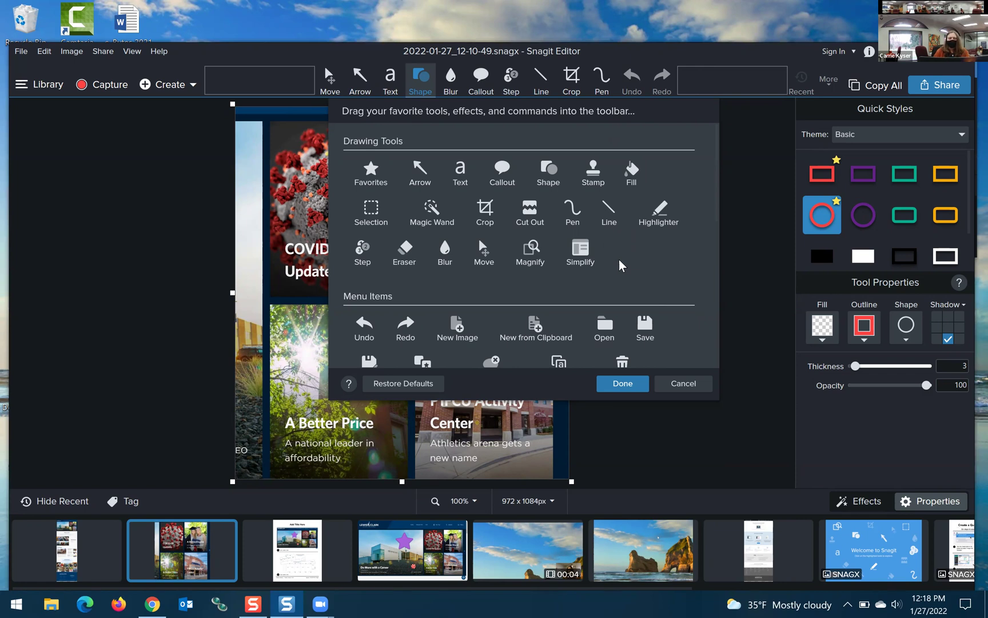
# Examine the share destinations and effects that can be added to the toolbar, and finish the toolbar customization.
pyautogui.scroll(-8, 622, 265)
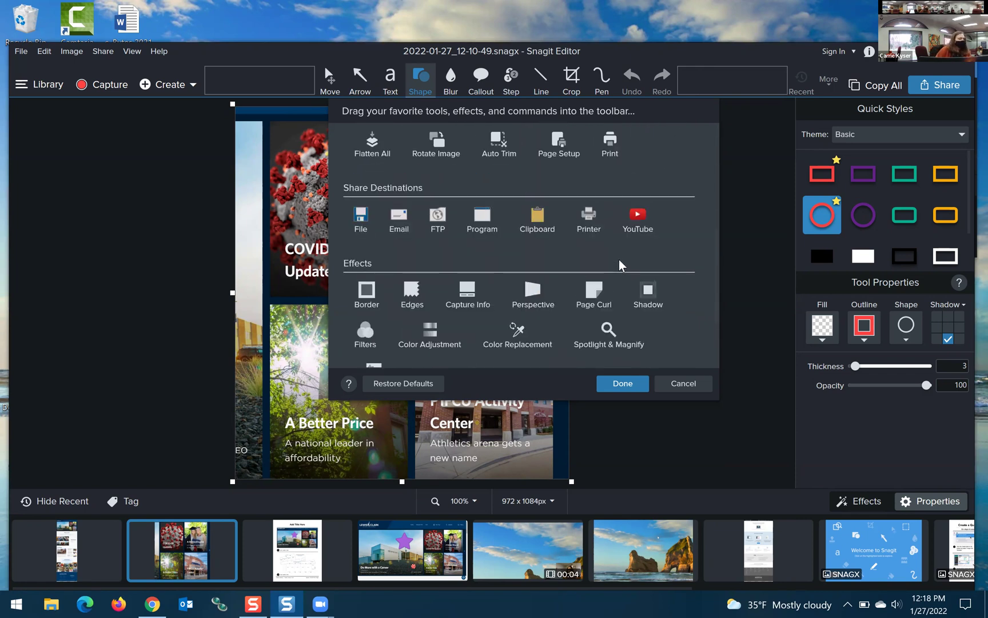
pyautogui.scroll(5, 622, 265)
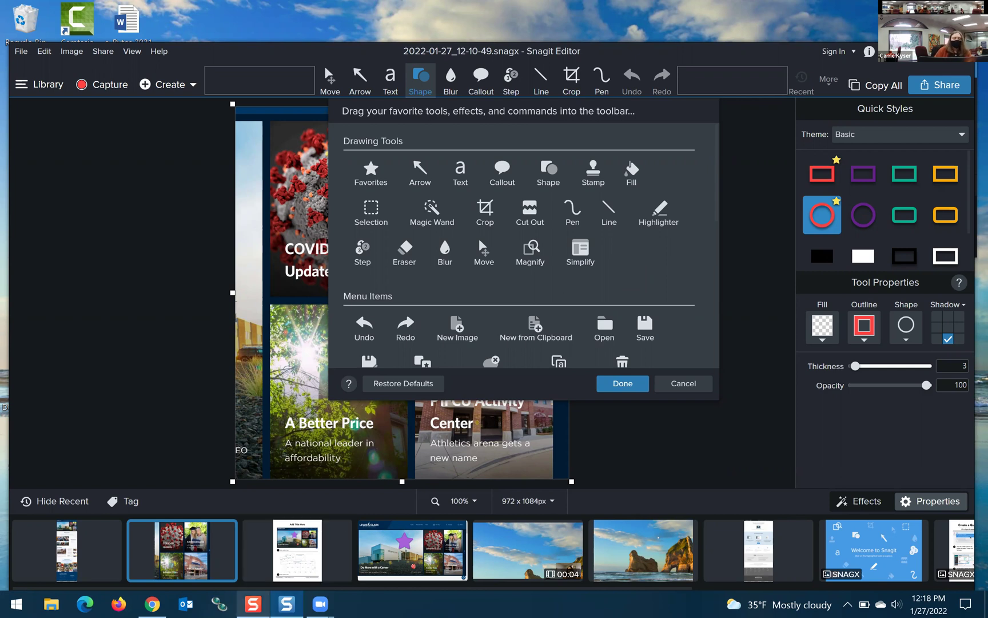
pyautogui.moveTo(253, 604)
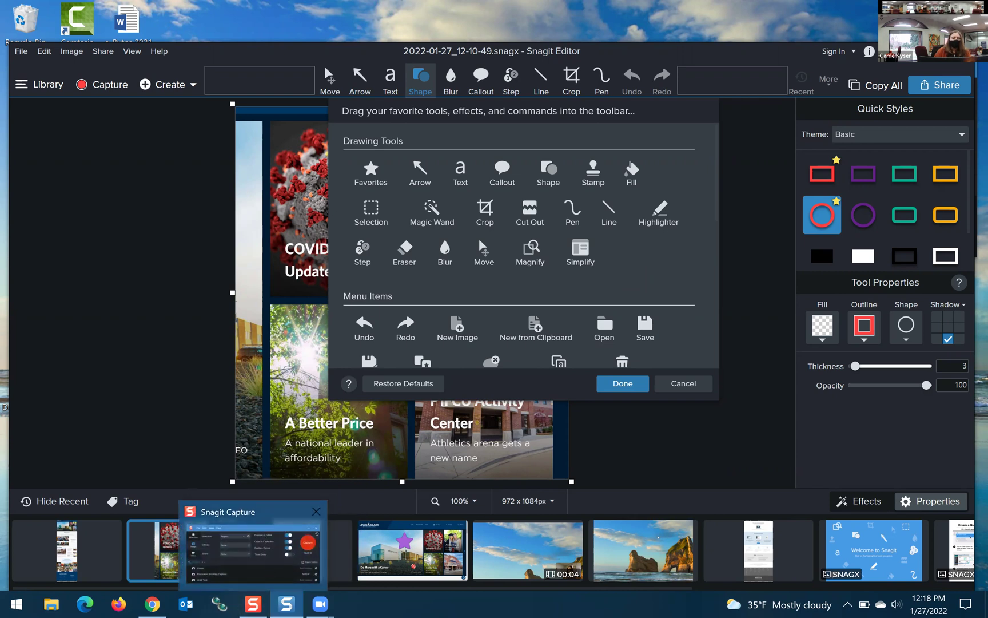
pyautogui.moveTo(302, 576)
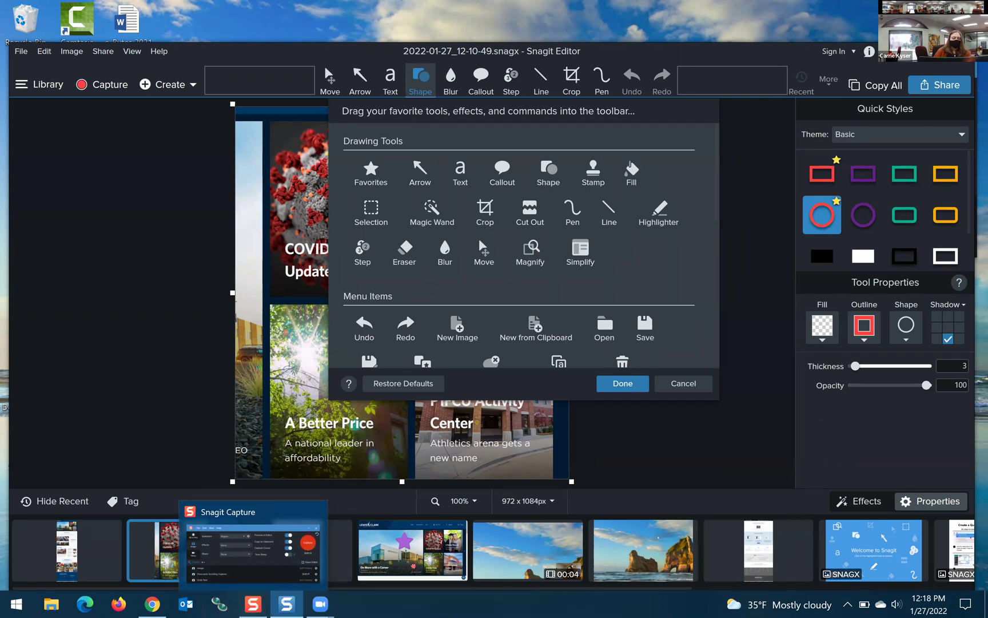
pyautogui.click(287, 604)
pyautogui.click(287, 604)
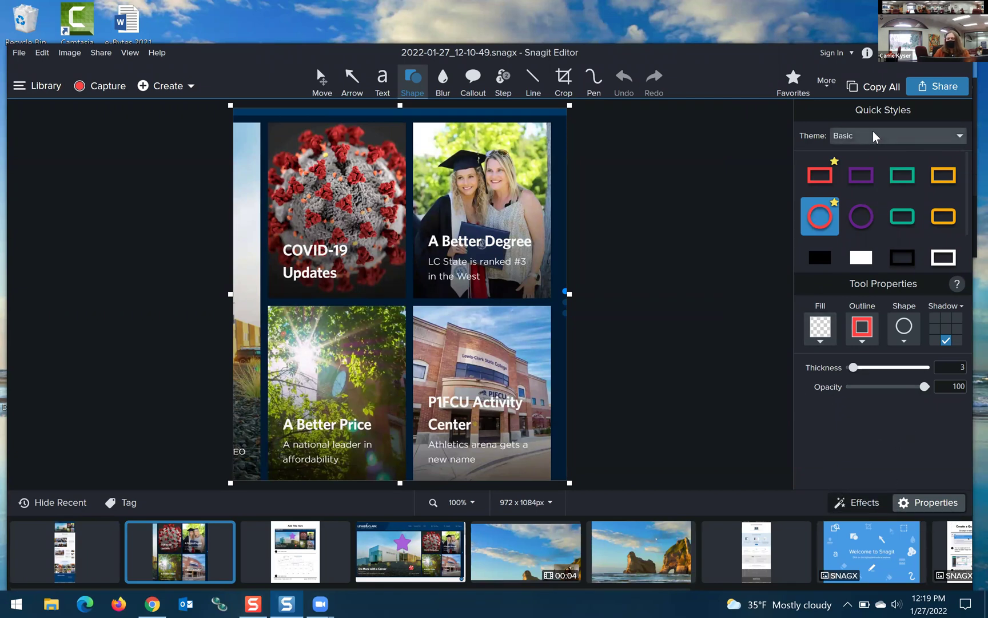
# Activate the Arrow, Shape and Callout tools in turn to view their quick styles and tool properties.
pyautogui.click(354, 79)
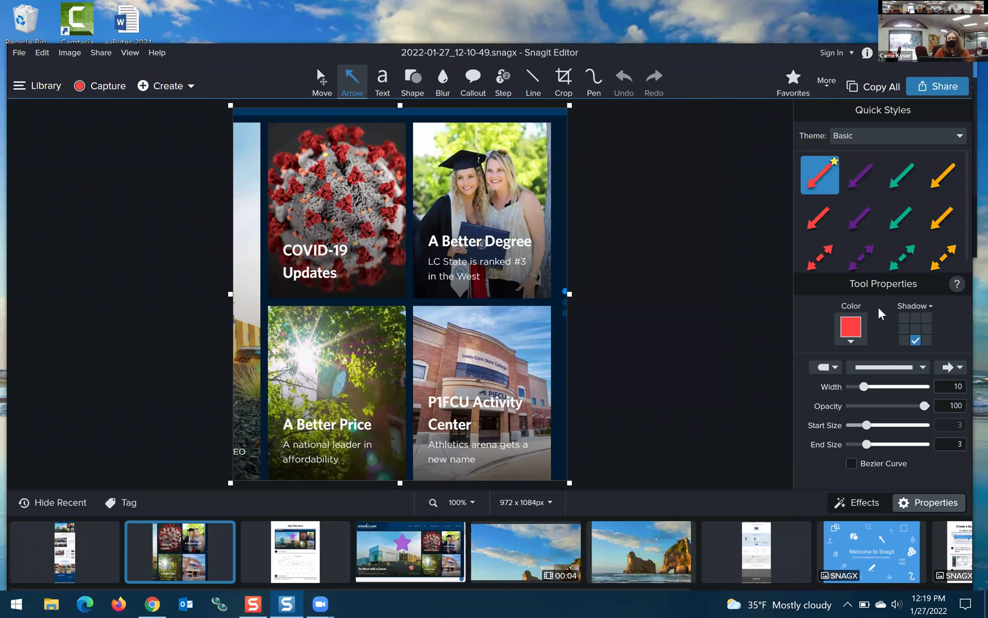
pyautogui.click(410, 82)
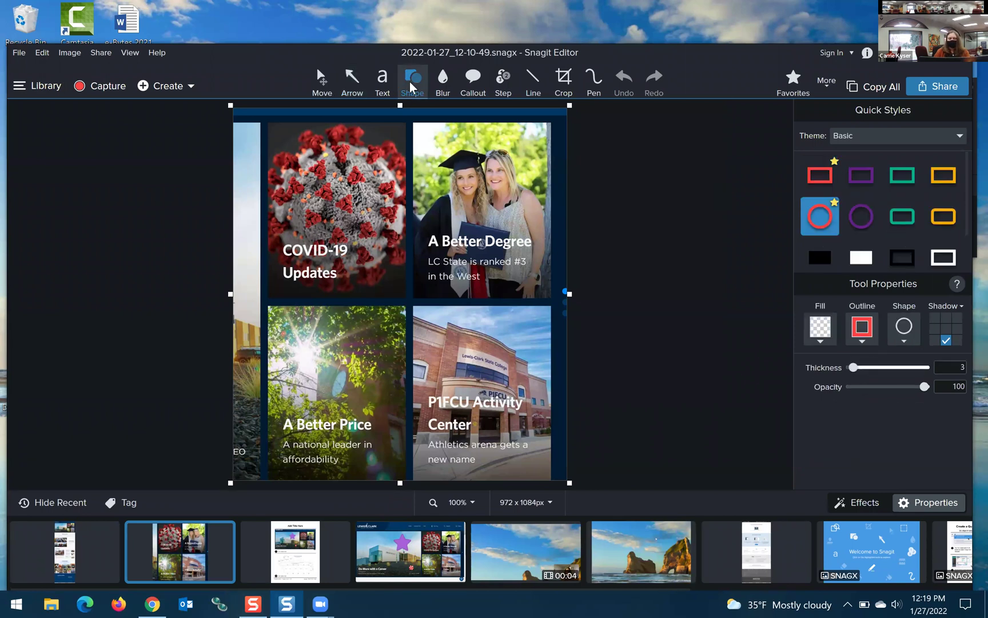
pyautogui.click(471, 81)
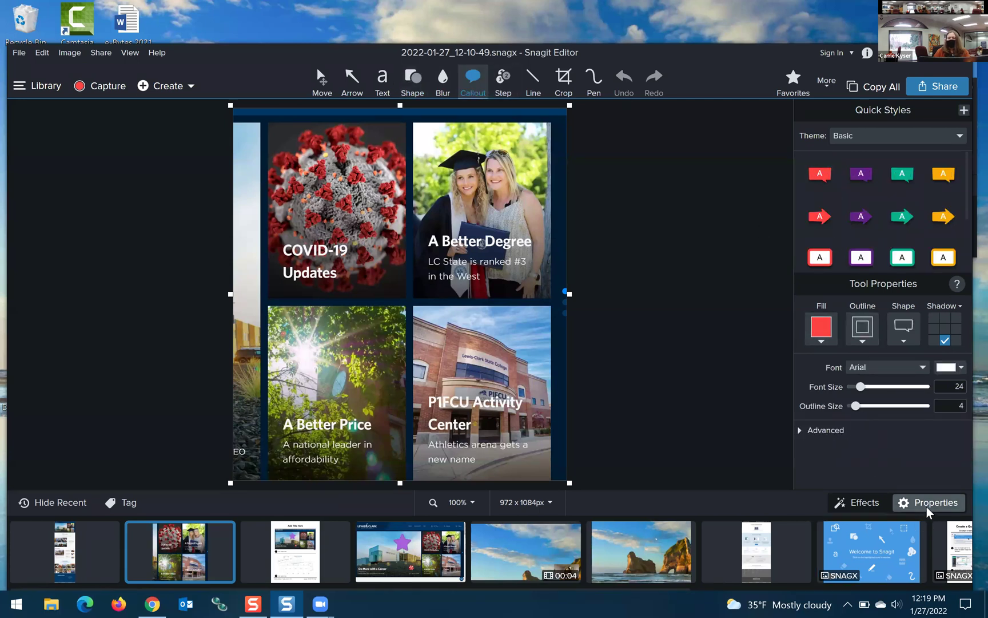
# Switch between the image effects and the Callout tool's properties, ending with the properties displayed.
pyautogui.click(860, 500)
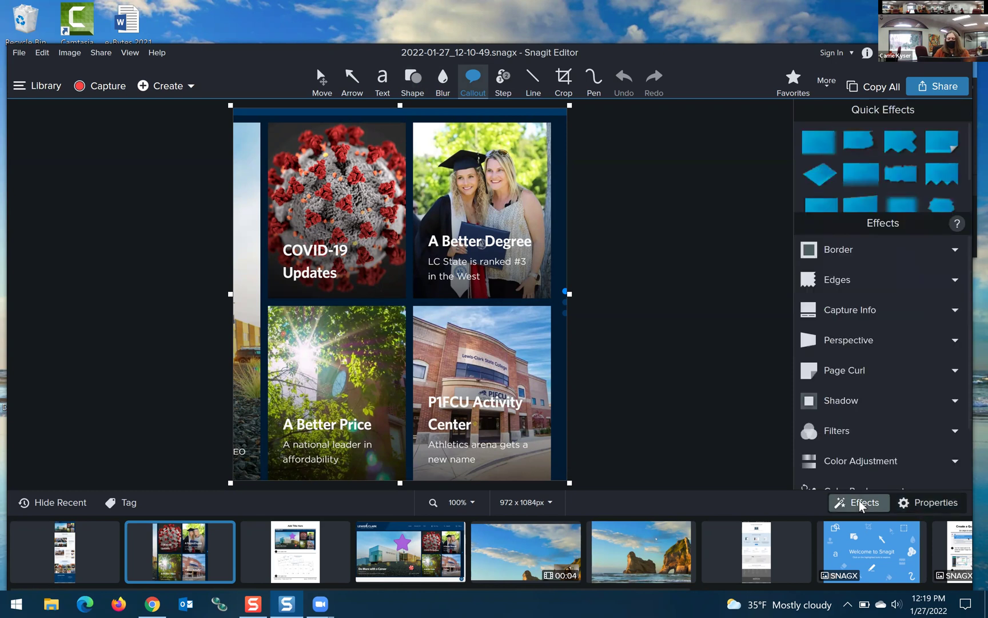
pyautogui.click(910, 501)
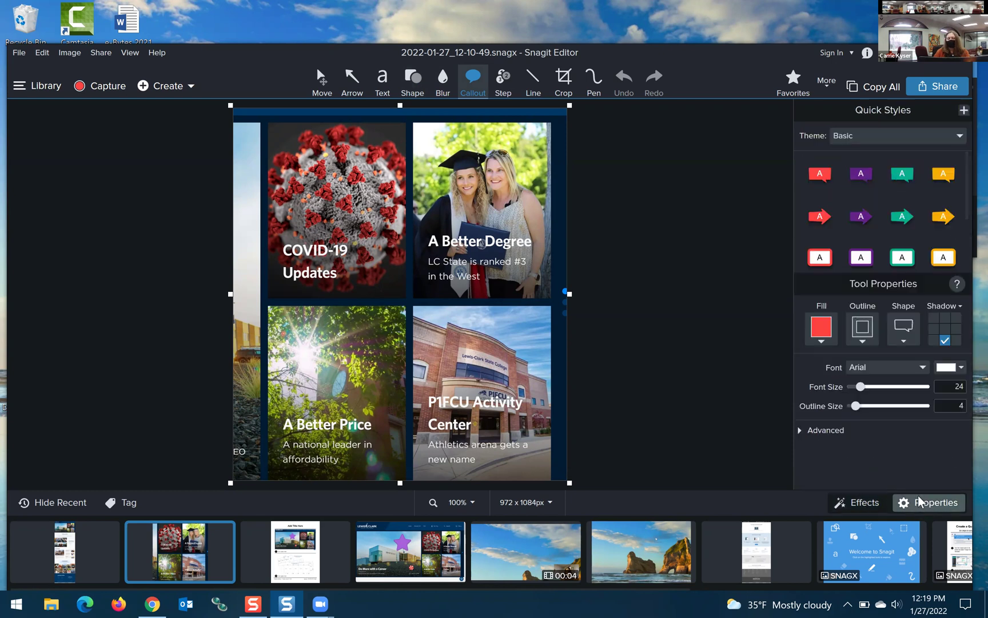
pyautogui.click(869, 502)
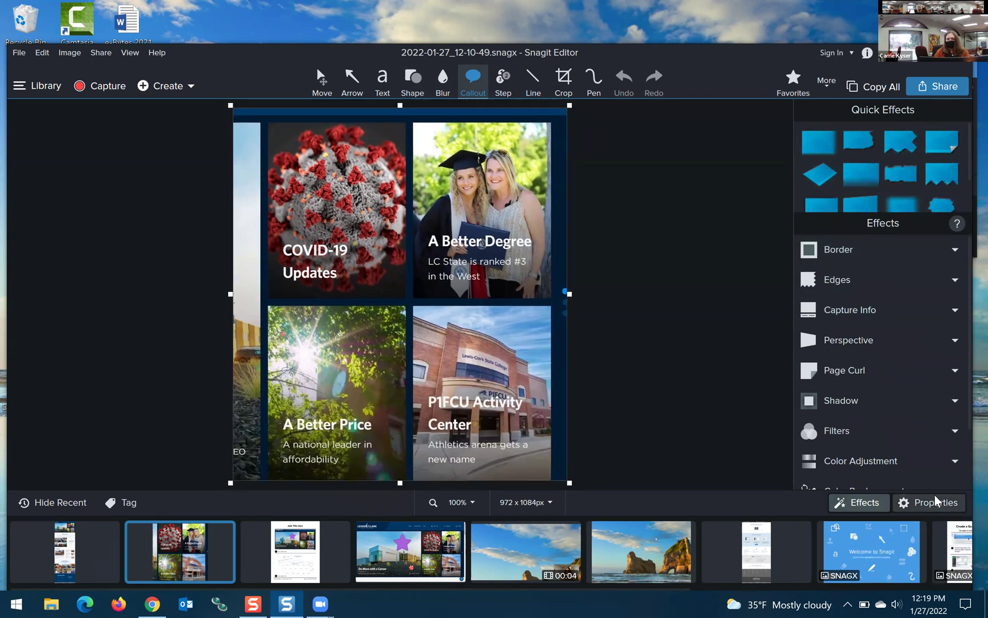
pyautogui.click(933, 502)
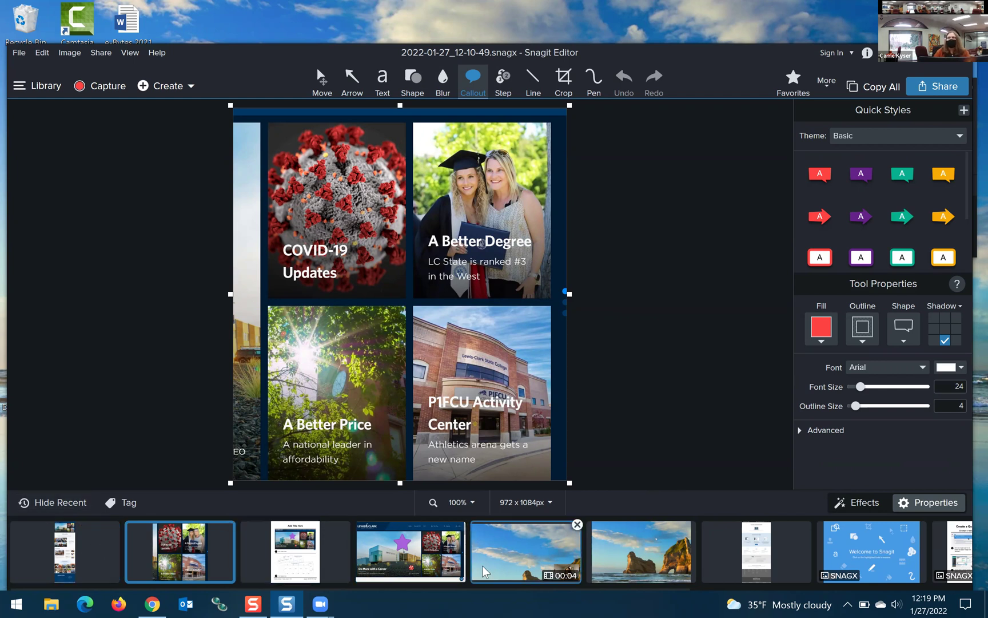
# Hide and restore the recent captures, view the beach and Snagit download page captures, and return to the four story tiles.
pyautogui.click(72, 503)
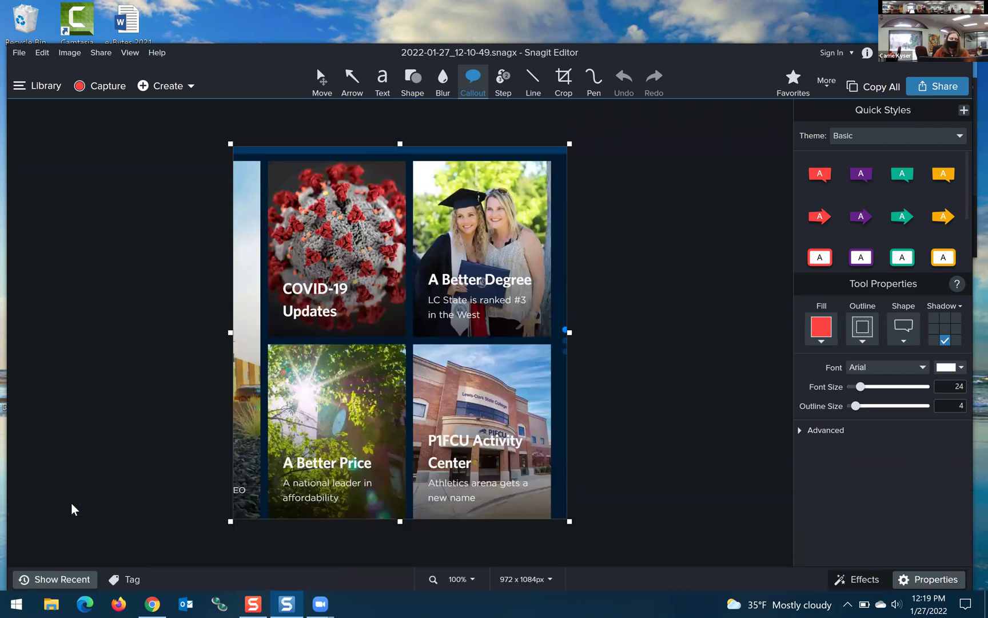
pyautogui.click(59, 575)
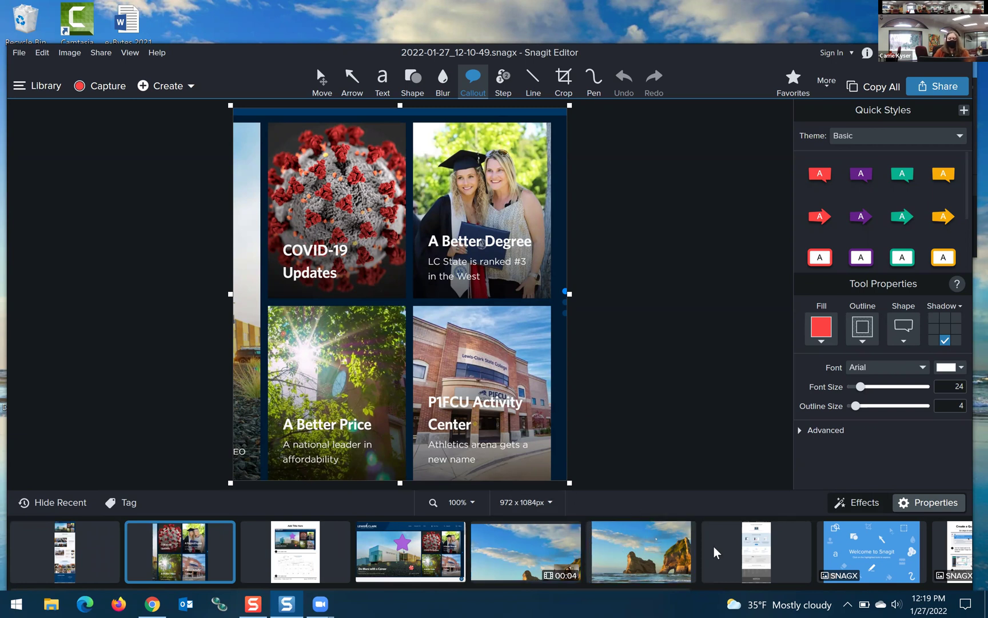
pyautogui.click(639, 558)
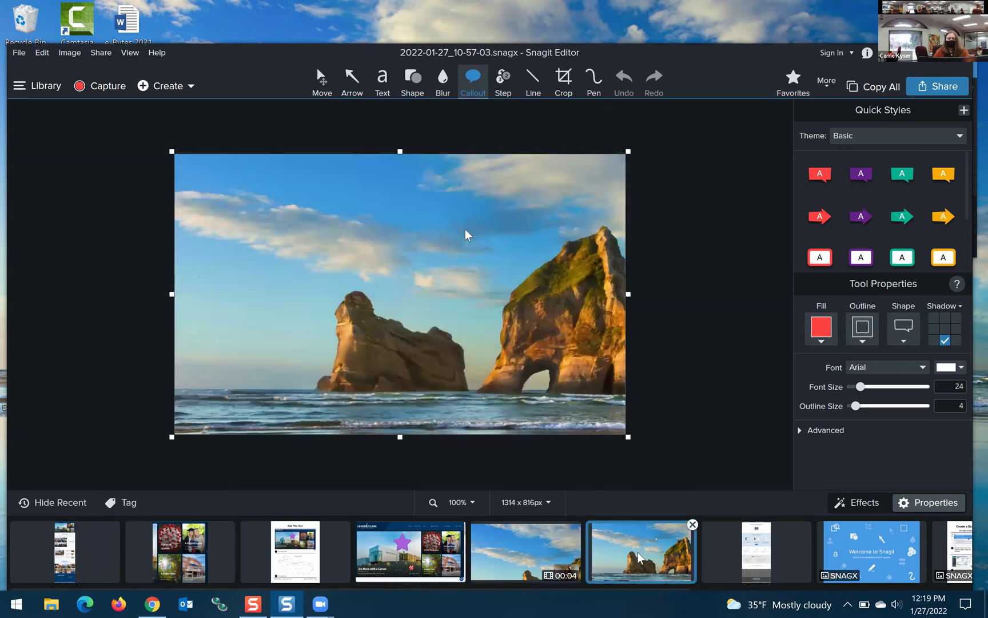
pyautogui.click(739, 560)
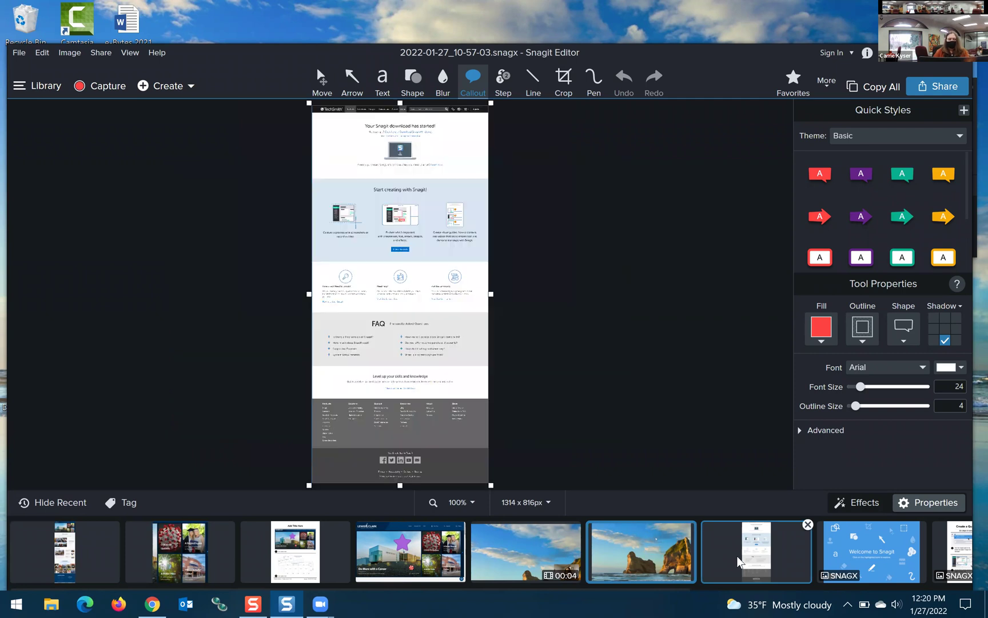
pyautogui.click(197, 549)
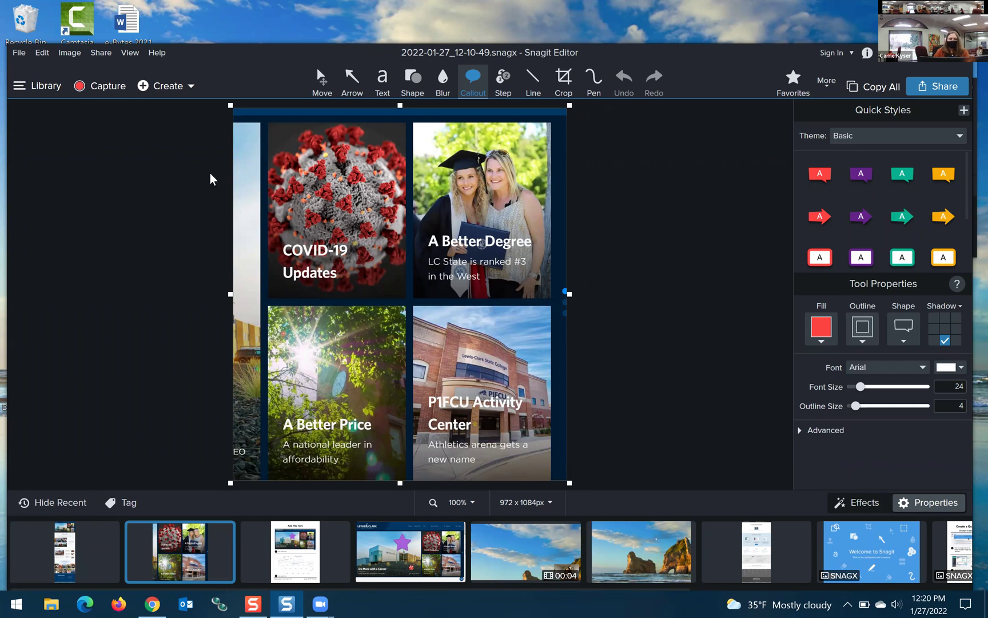
# View all stored captures in the Library, return to the editor and slightly reposition its window.
pyautogui.click(34, 86)
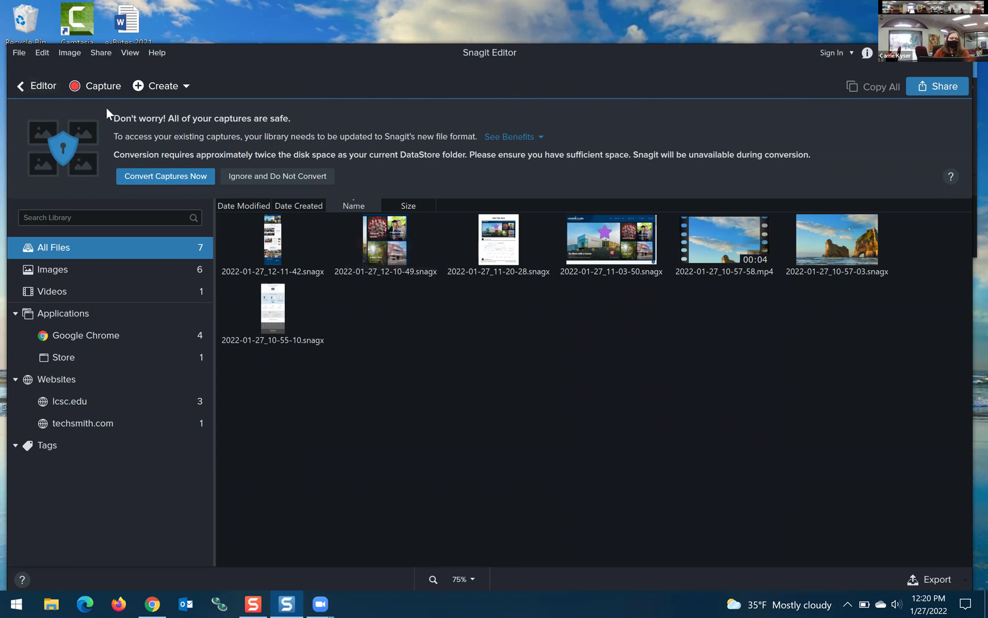
pyautogui.click(35, 84)
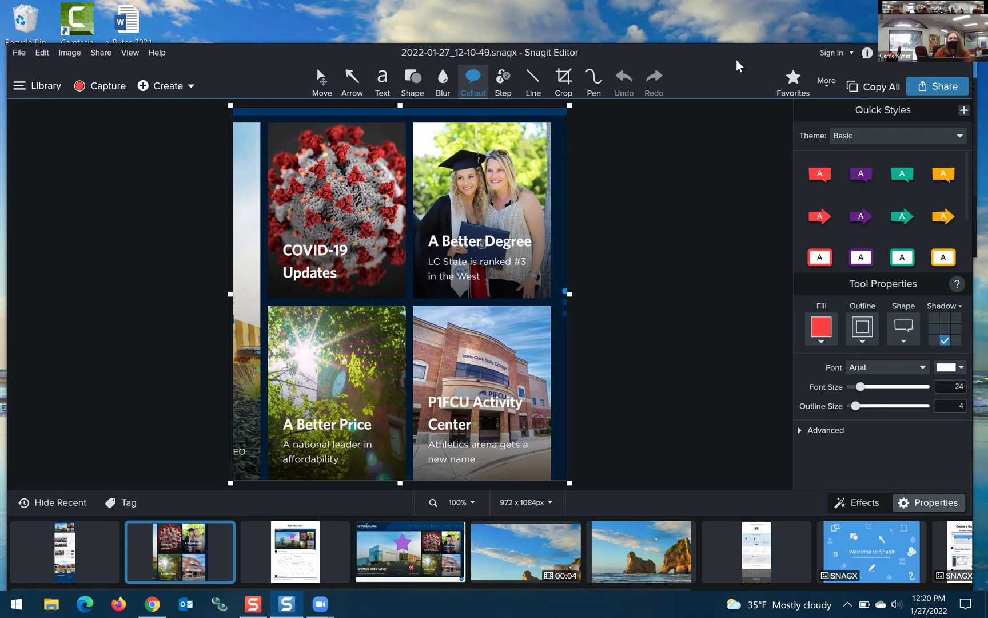
pyautogui.moveTo(736, 60); pyautogui.dragTo(742, 58)
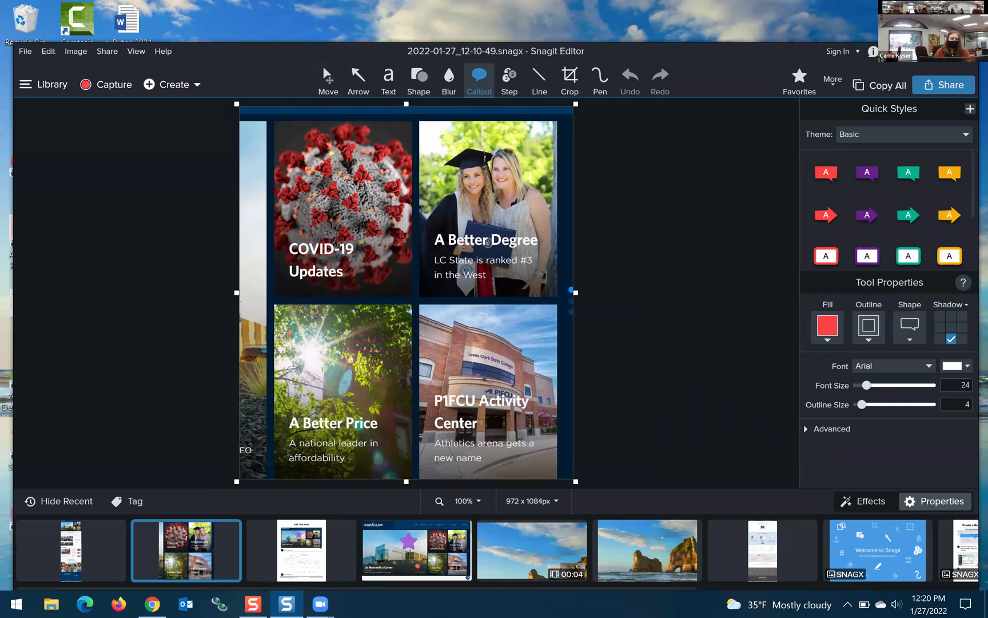
# Switch to Chrome and bring the News & Features section of the Lewis-Clark State College page into view.
pyautogui.moveTo(153, 604)
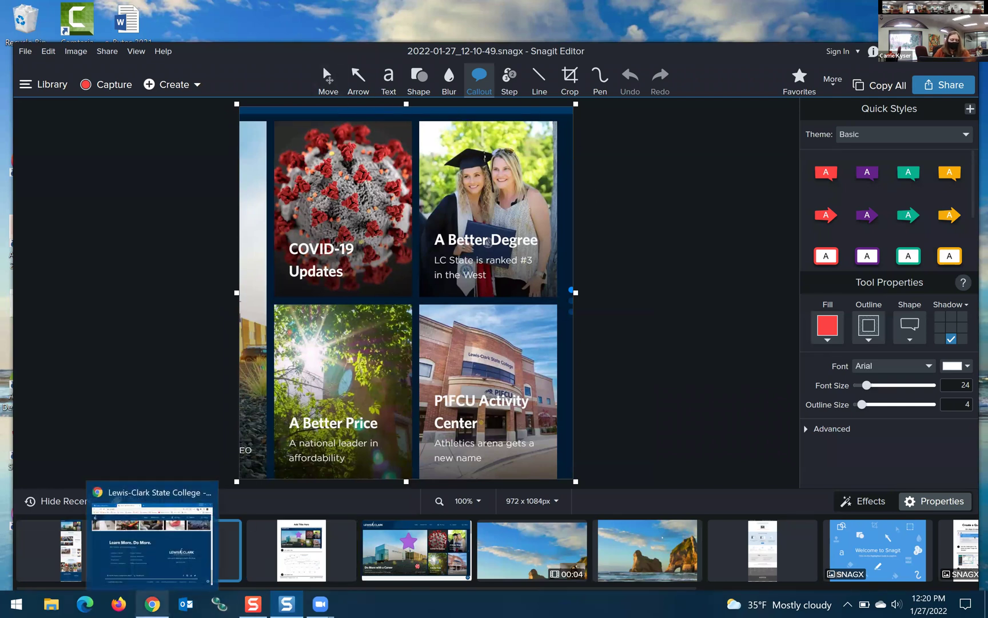
pyautogui.click(152, 604)
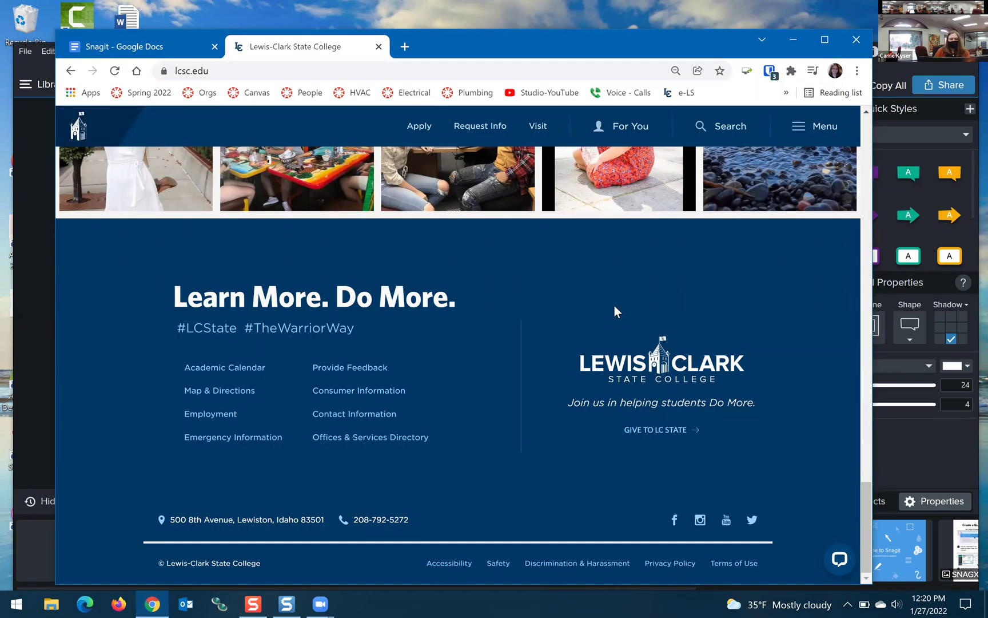
pyautogui.scroll(20, 615, 297)
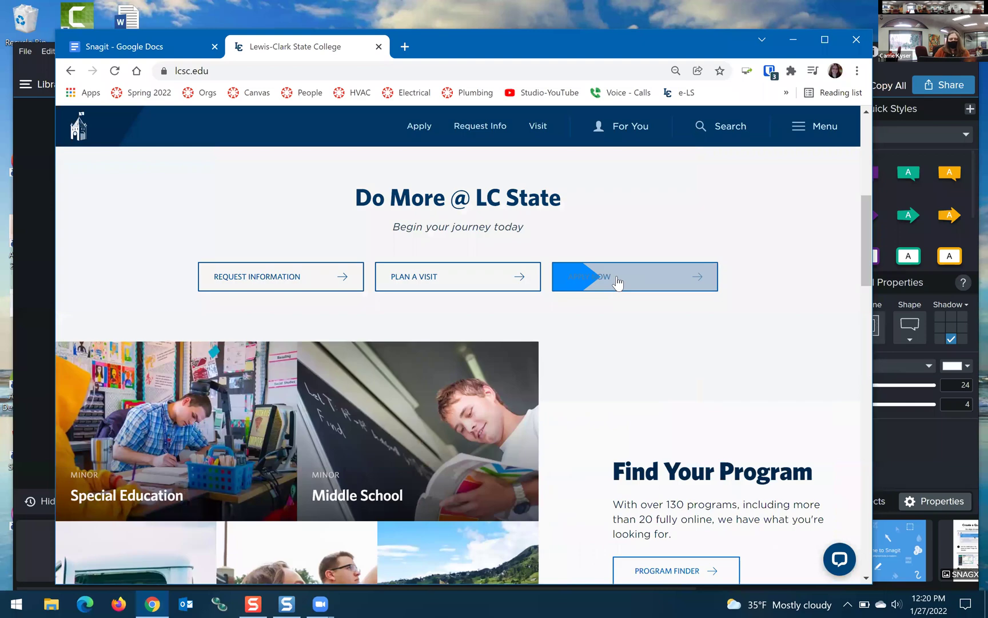
pyautogui.scroll(-11, 617, 282)
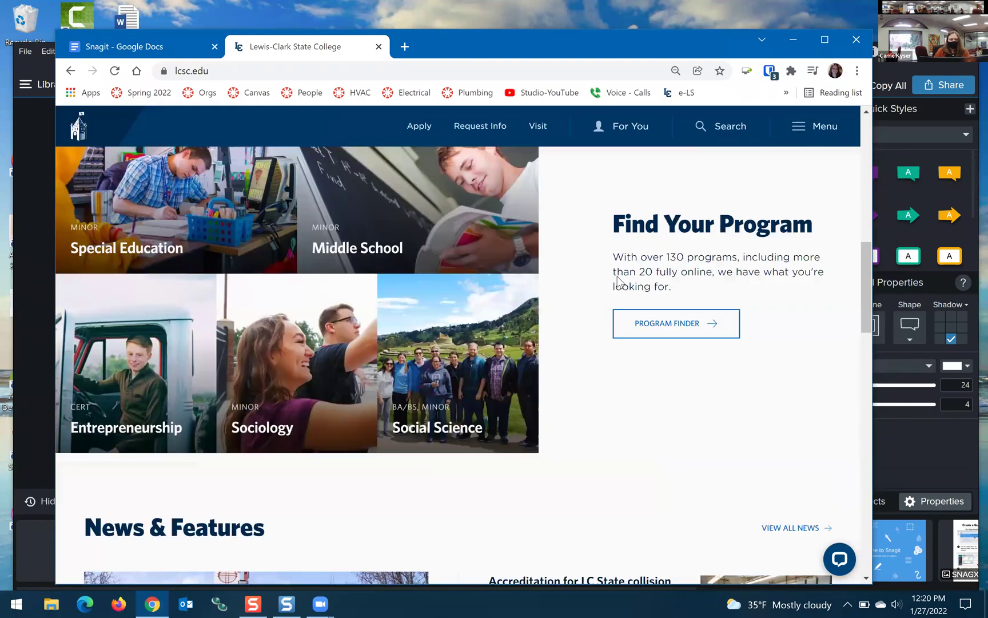
pyautogui.scroll(-2, 617, 281)
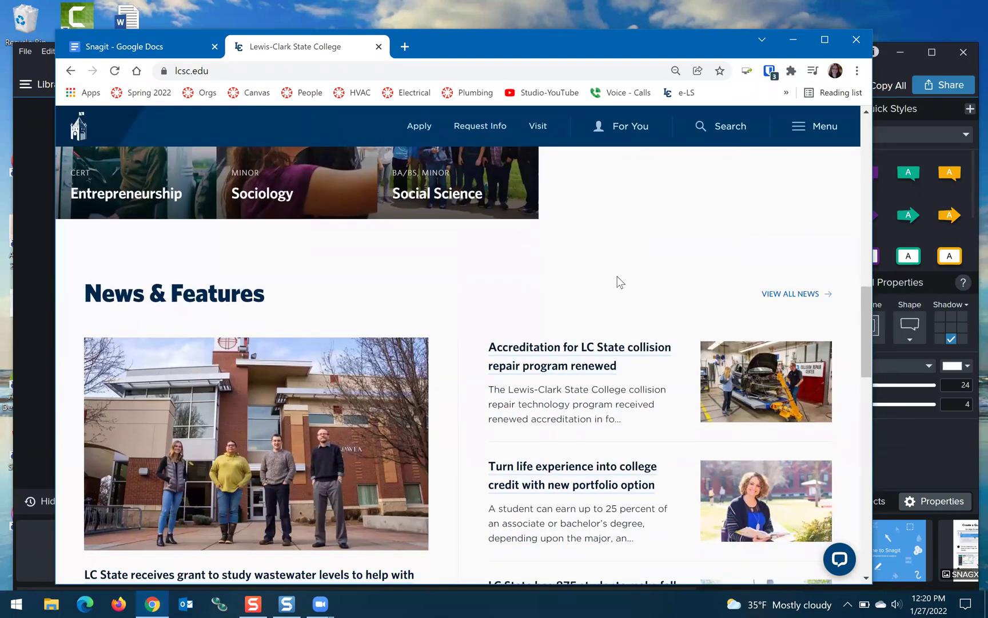
pyautogui.scroll(-2, 616, 281)
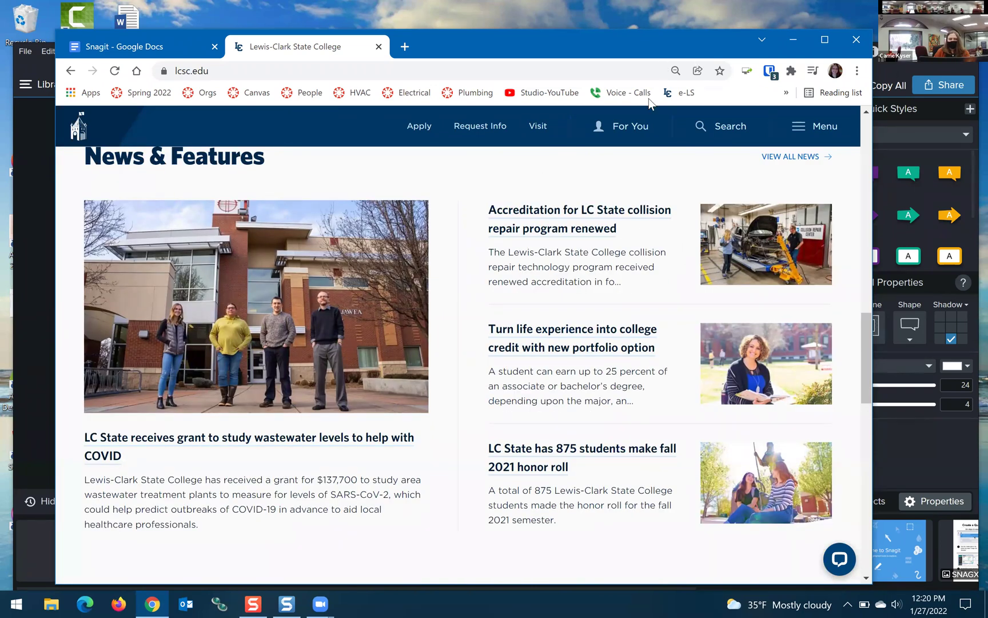
# Switch to Snagit Capture and take a 2380 x 1394 px image capture of the browser's page area with News & Features.
pyautogui.click(253, 604)
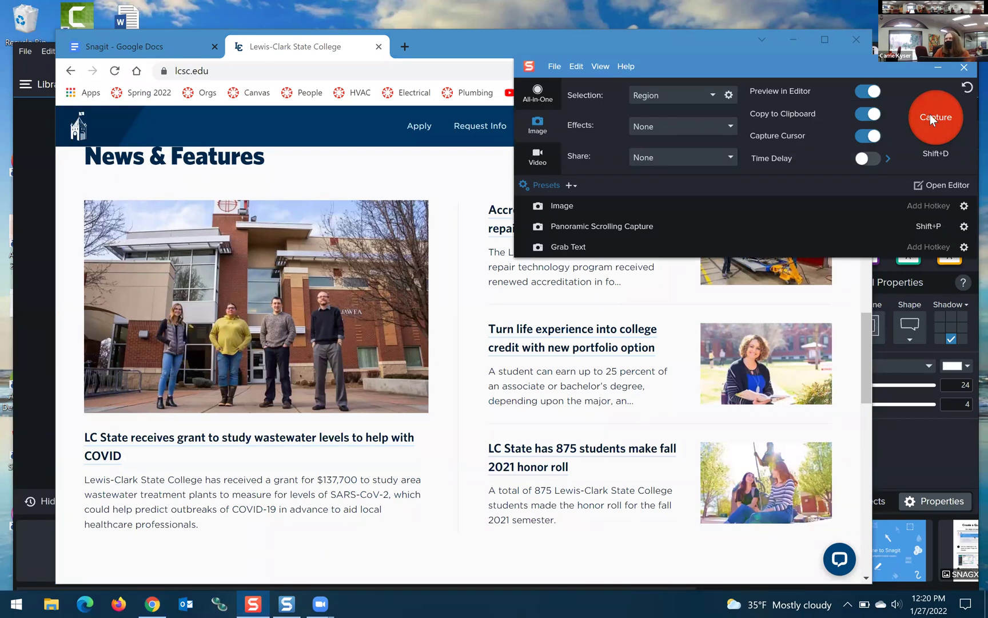
pyautogui.click(931, 119)
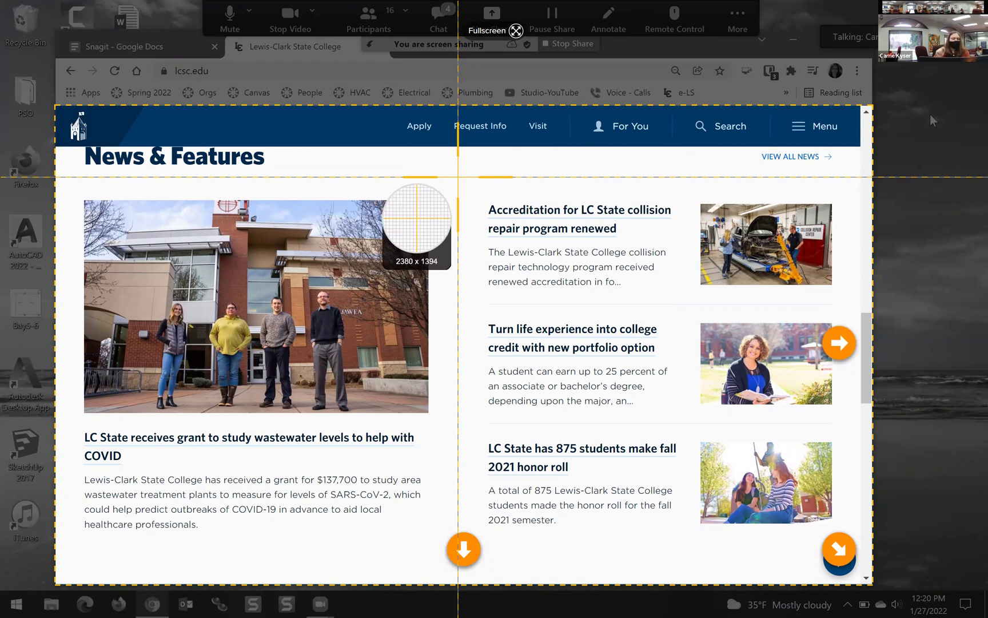
pyautogui.click(458, 177)
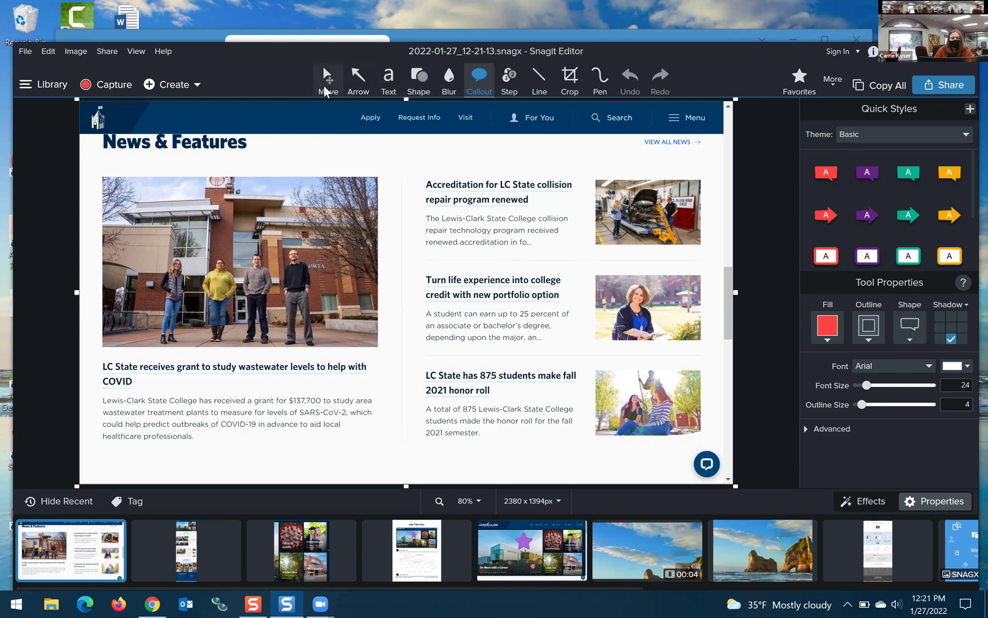
# Draw red outlined rectangles with the Shape tool around the News & Features heading and the wastewater grant headline.
pyautogui.click(419, 75)
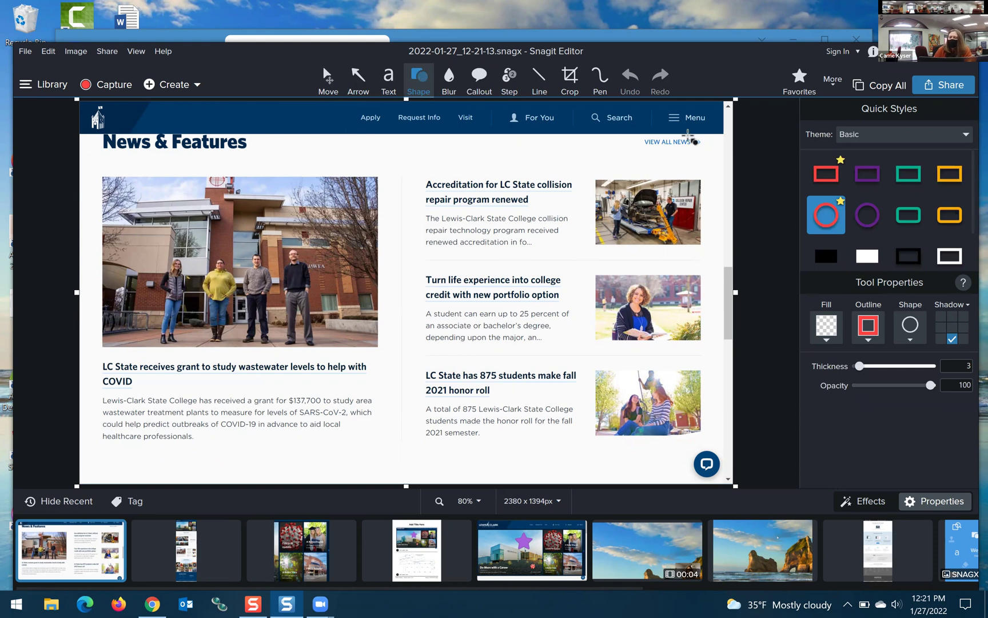
pyautogui.click(819, 178)
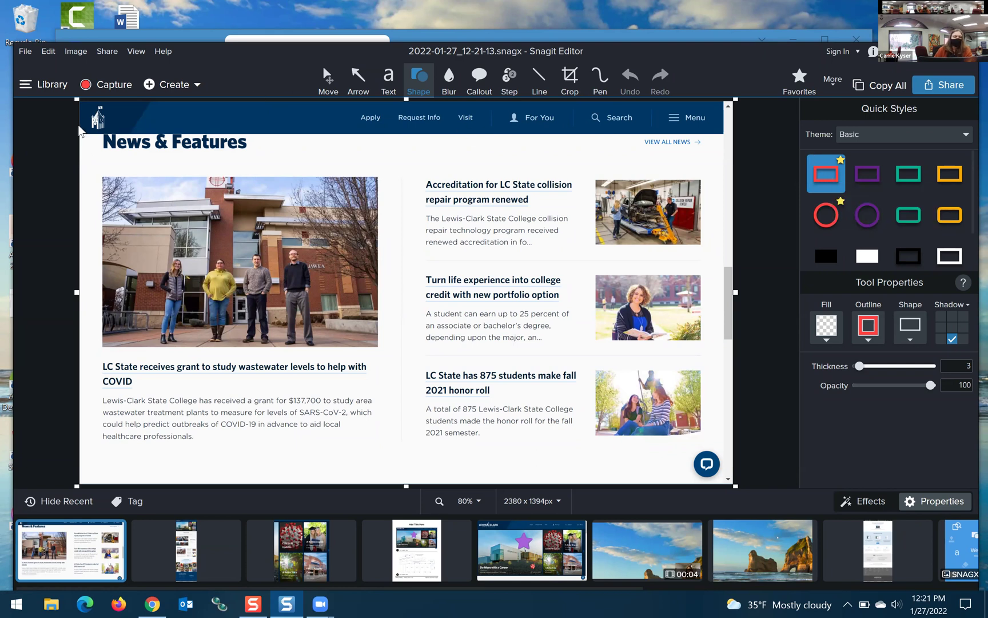
pyautogui.moveTo(90, 122); pyautogui.dragTo(276, 167)
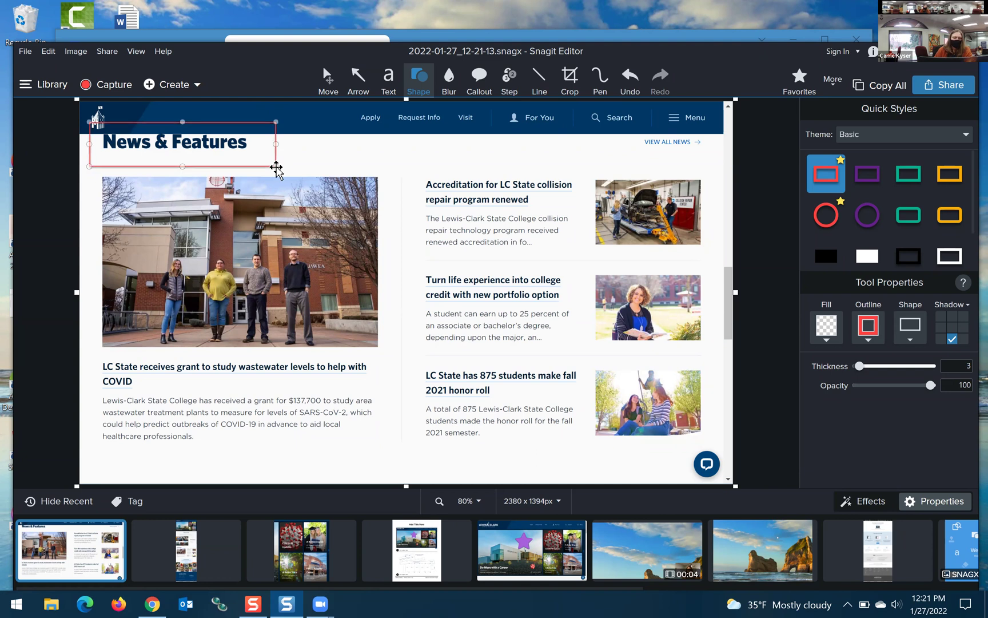
pyautogui.moveTo(90, 348); pyautogui.dragTo(104, 357)
pyautogui.moveTo(148, 382); pyautogui.dragTo(392, 395)
# Set the outline thickness to 23 for the News & Features rectangle and 17 for the wastewater headline rectangle.
pyautogui.click(276, 142)
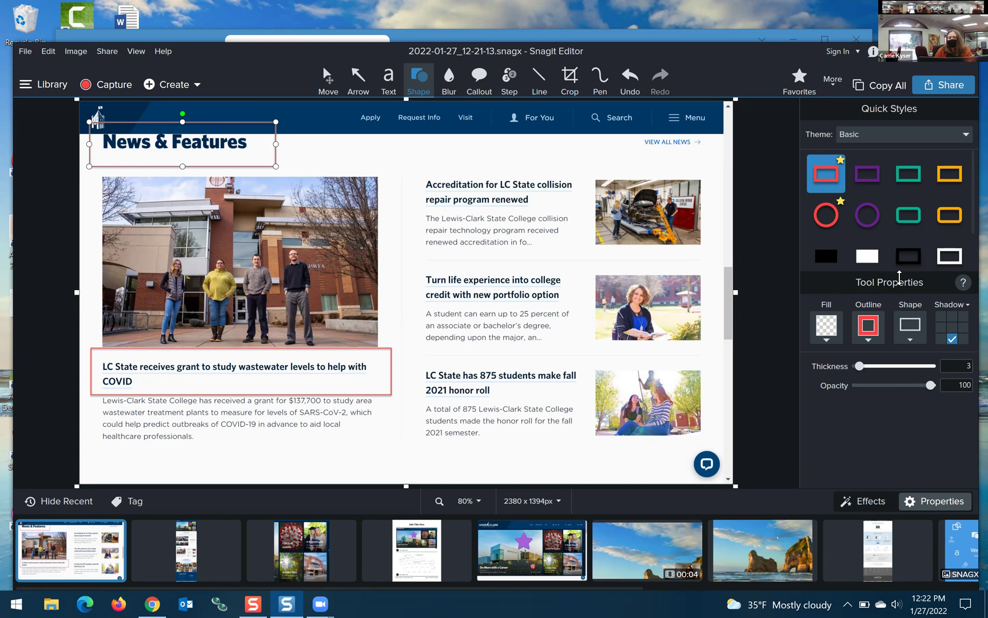
pyautogui.moveTo(860, 367); pyautogui.dragTo(890, 371)
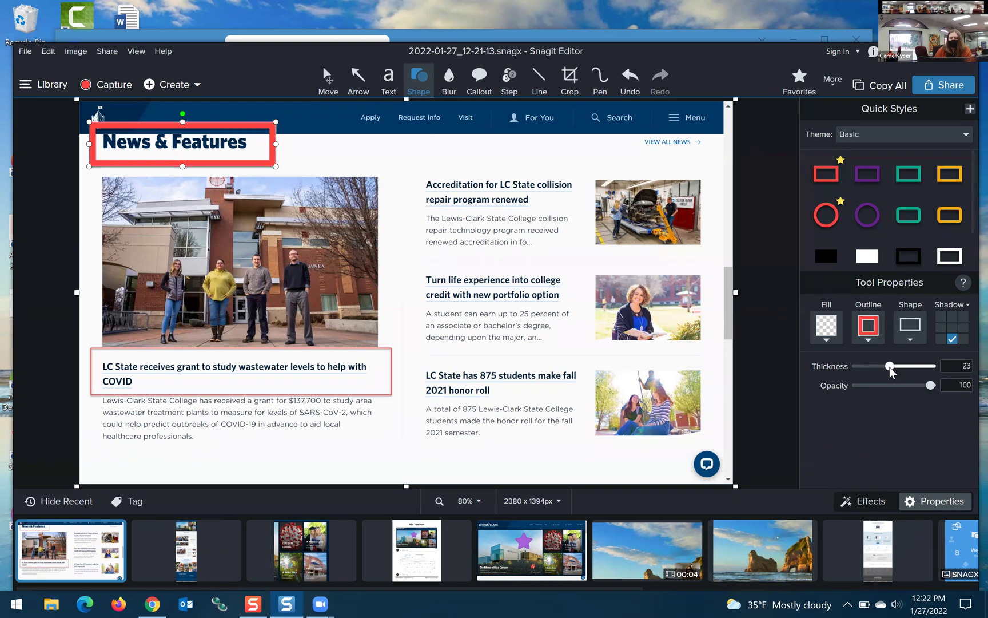
pyautogui.click(269, 394)
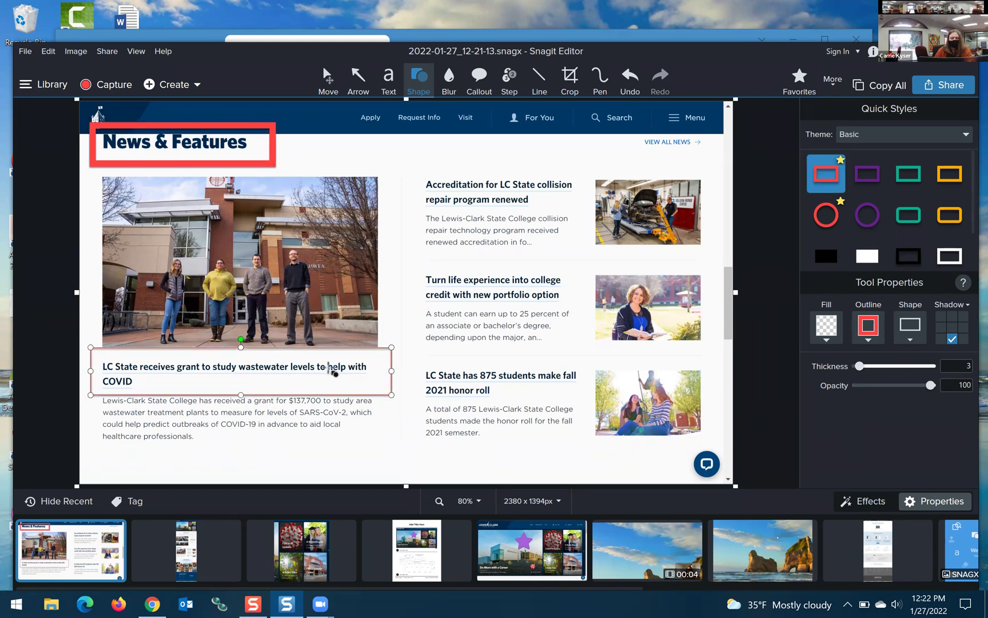
pyautogui.moveTo(860, 370); pyautogui.dragTo(881, 372)
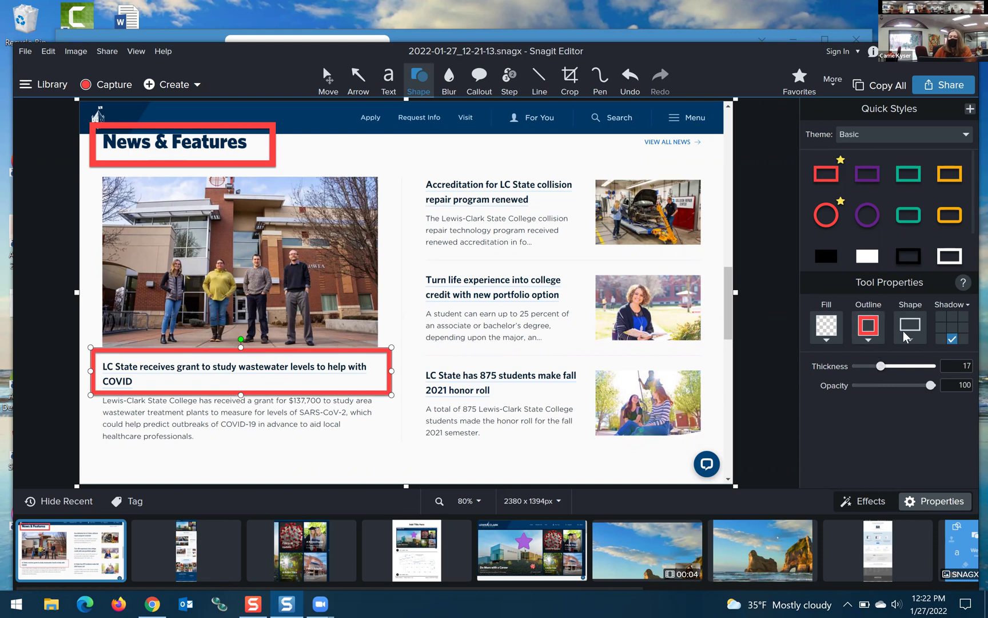
# Change the wastewater headline rectangle's outline to green and its shape to a rounded rectangle.
pyautogui.click(870, 332)
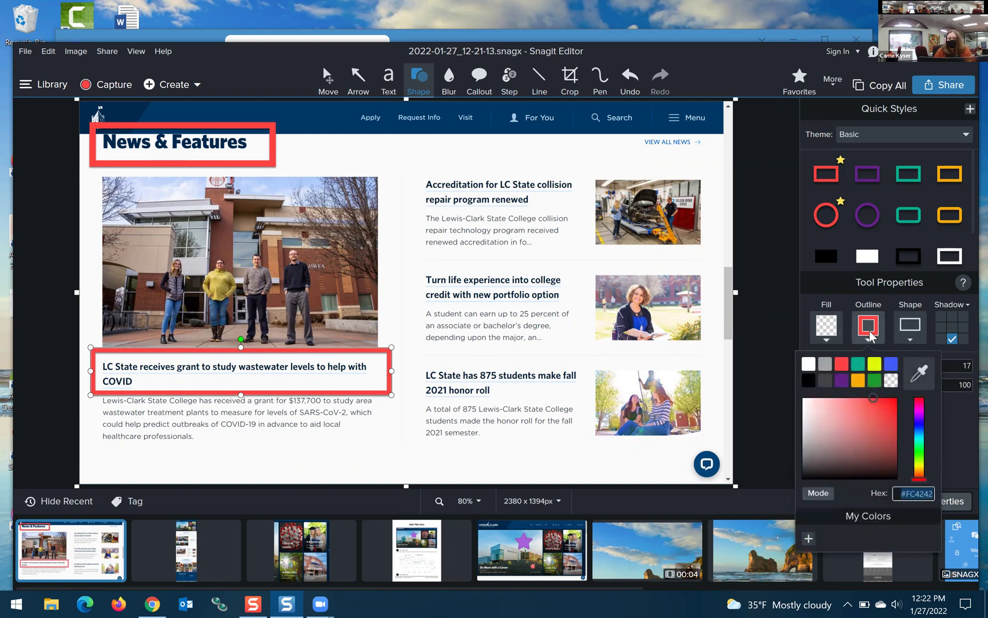
pyautogui.click(858, 364)
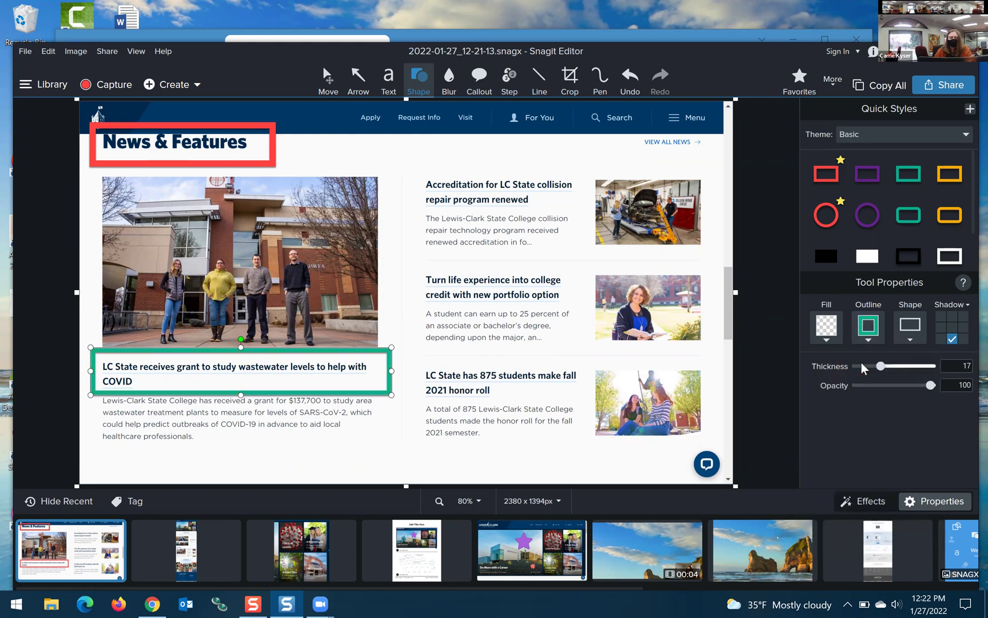
pyautogui.click(910, 340)
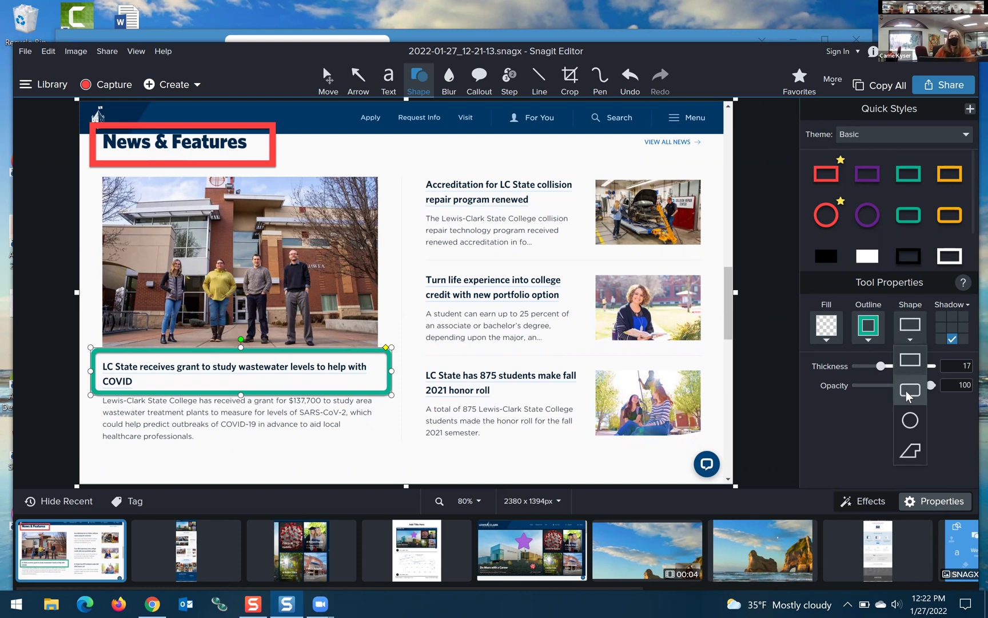
pyautogui.click(910, 392)
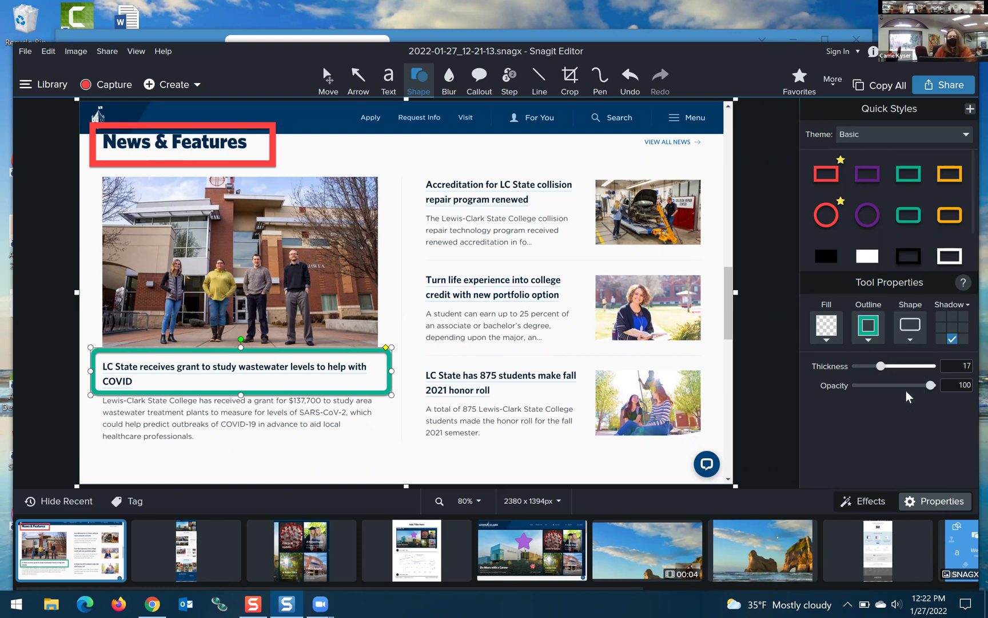
pyautogui.click(386, 452)
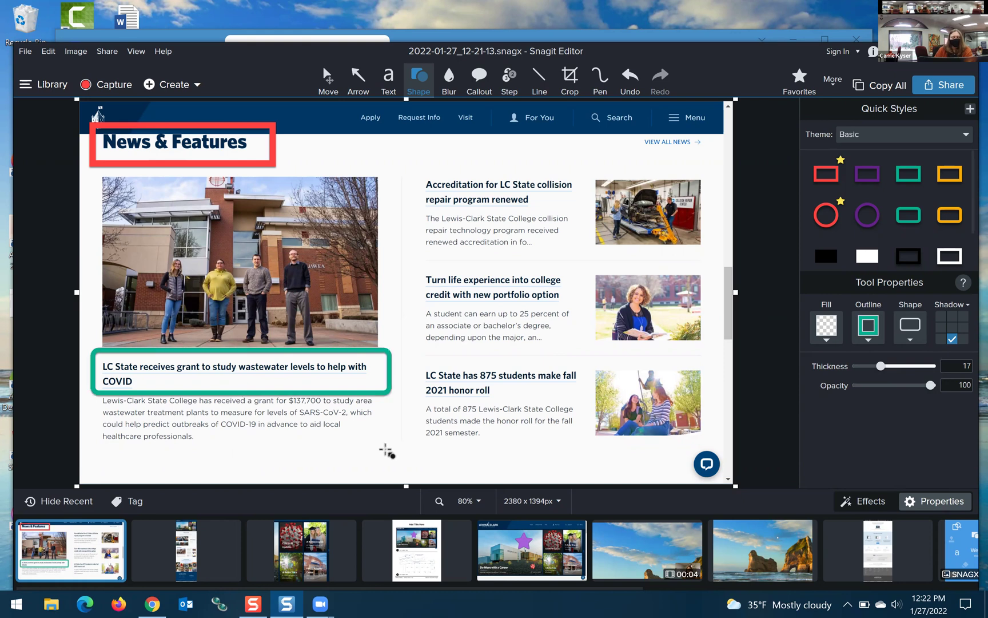
# Move the red News & Features rectangle slightly upward and widen it past the end of the heading.
pyautogui.click(272, 127)
pyautogui.moveTo(271, 127); pyautogui.dragTo(276, 125)
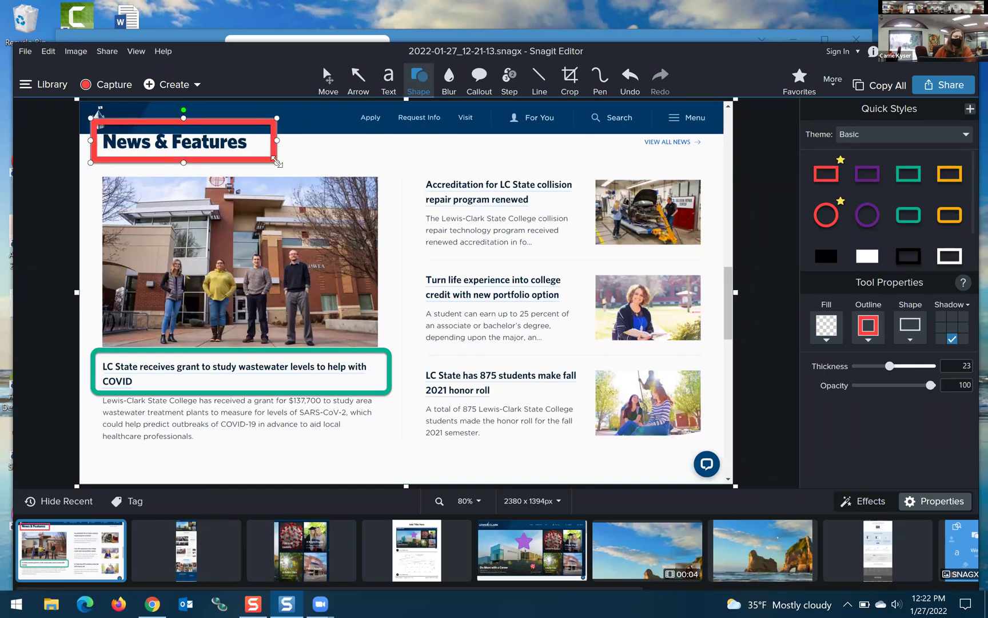
pyautogui.moveTo(277, 162)
pyautogui.mouseDown()
pyautogui.moveTo(420, 282)
pyautogui.moveTo(243, 166)
pyautogui.moveTo(412, 154)
pyautogui.moveTo(429, 141)
pyautogui.moveTo(384, 166)
pyautogui.moveTo(290, 165)
pyautogui.mouseUp()
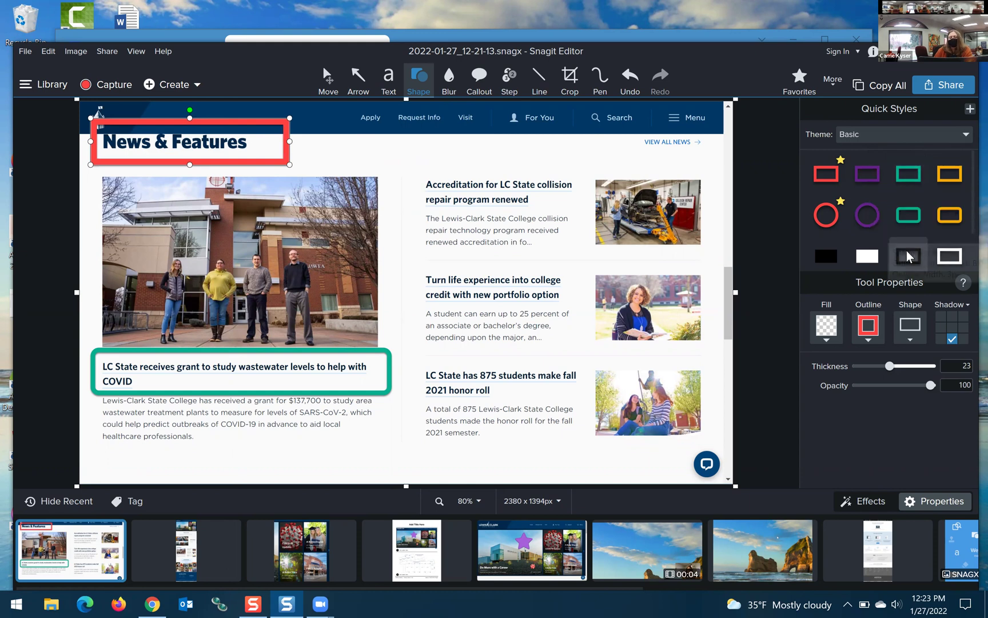
# Try the Urban quick-style theme on the News & Features rectangle and switch back to the Basic theme.
pyautogui.click(966, 136)
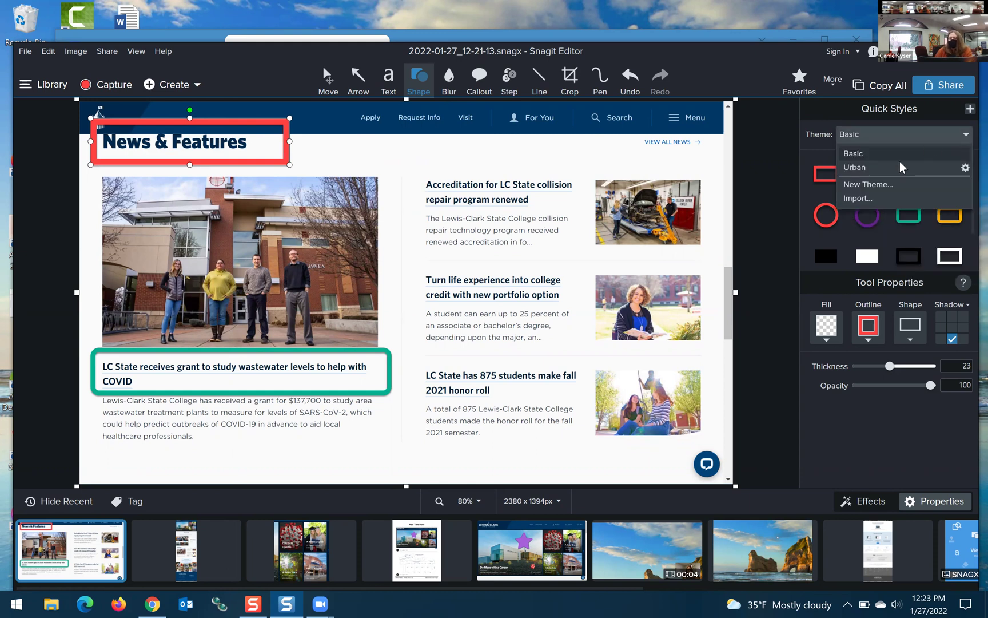
pyautogui.click(878, 166)
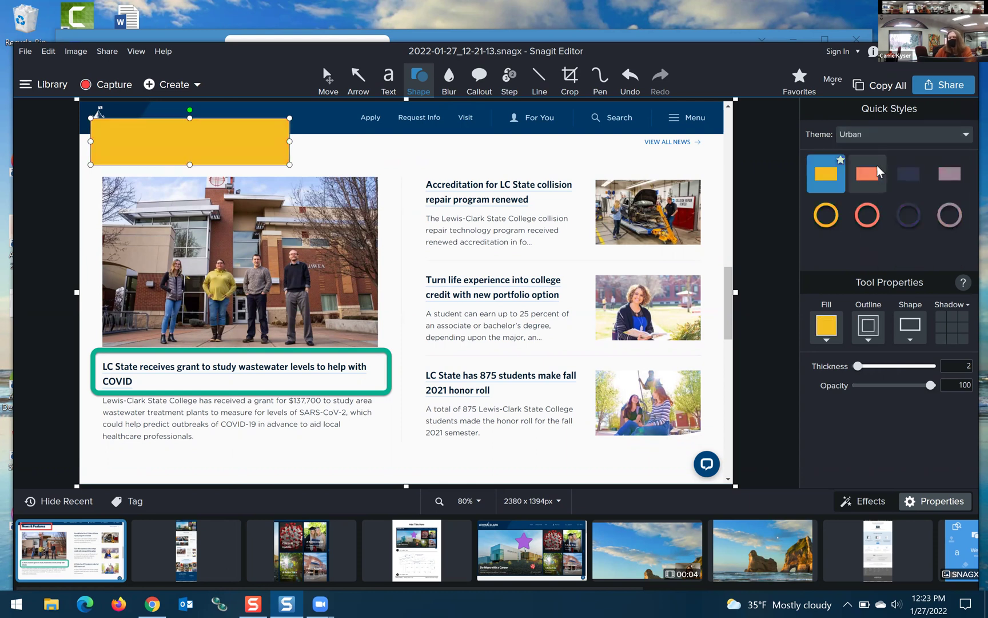
pyautogui.click(935, 138)
pyautogui.click(917, 153)
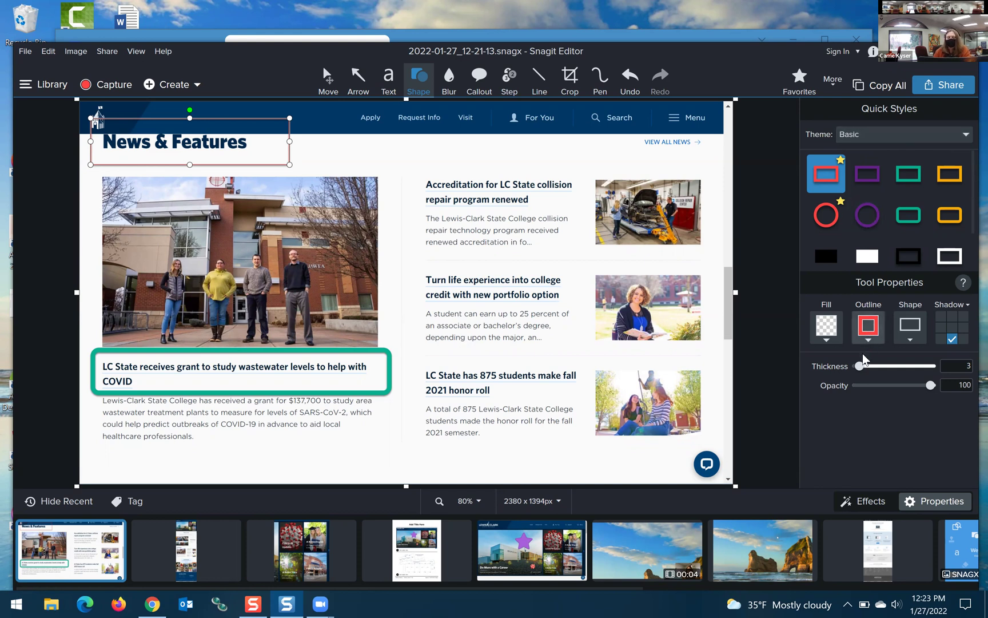
# Set the News & Features rectangle's outline thickness to 24 and nudge its position slightly.
pyautogui.moveTo(861, 369); pyautogui.dragTo(893, 367)
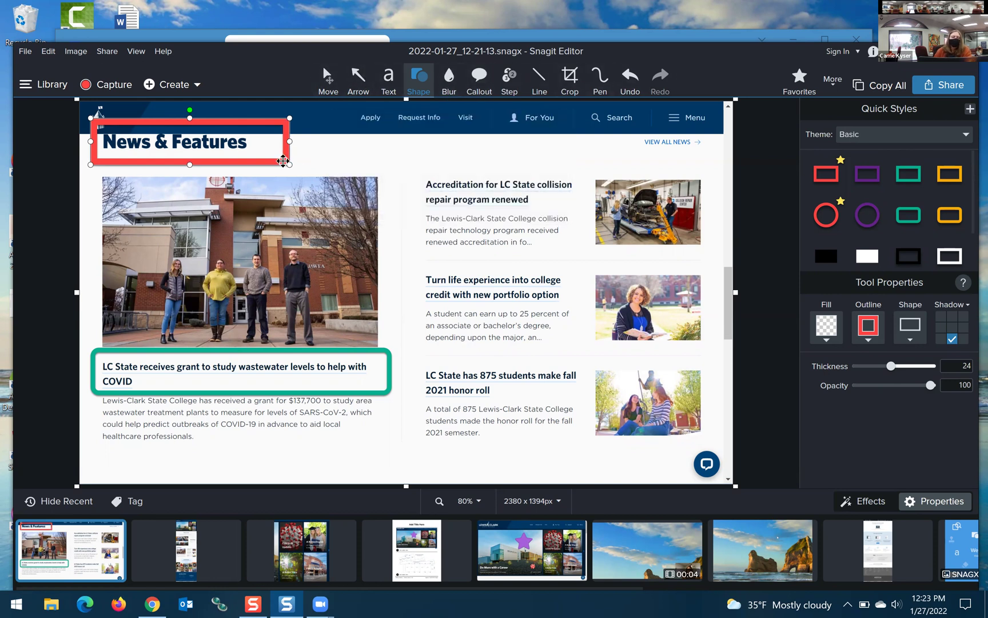
pyautogui.moveTo(277, 149)
pyautogui.mouseDown()
pyautogui.moveTo(266, 155)
pyautogui.moveTo(281, 159)
pyautogui.mouseUp()
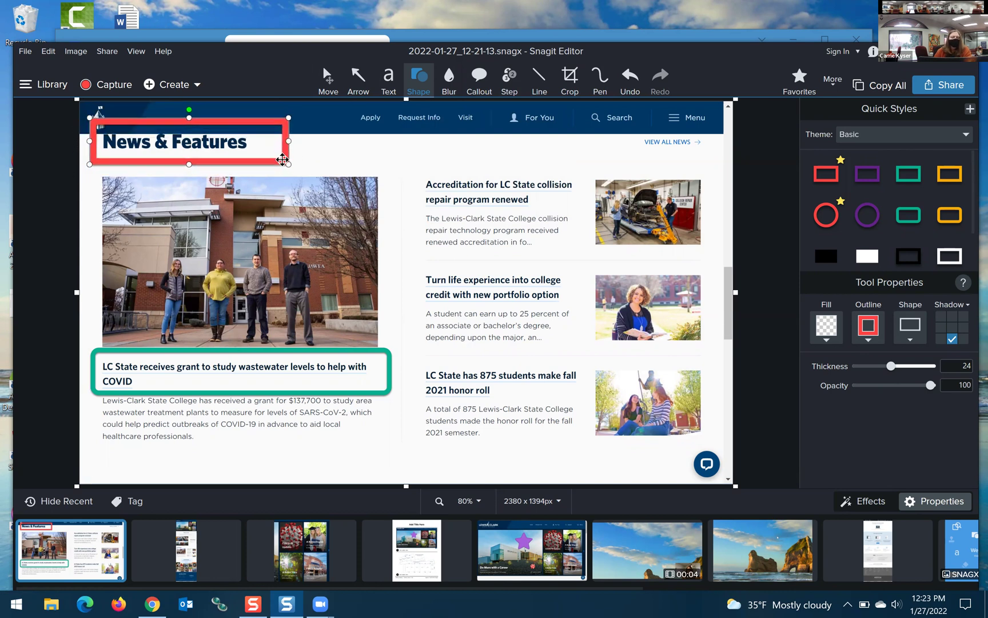
# Draw a red dashed arrow from the portfolio option headline to the building photo's edge and set its end size to 6.
pyautogui.click(358, 79)
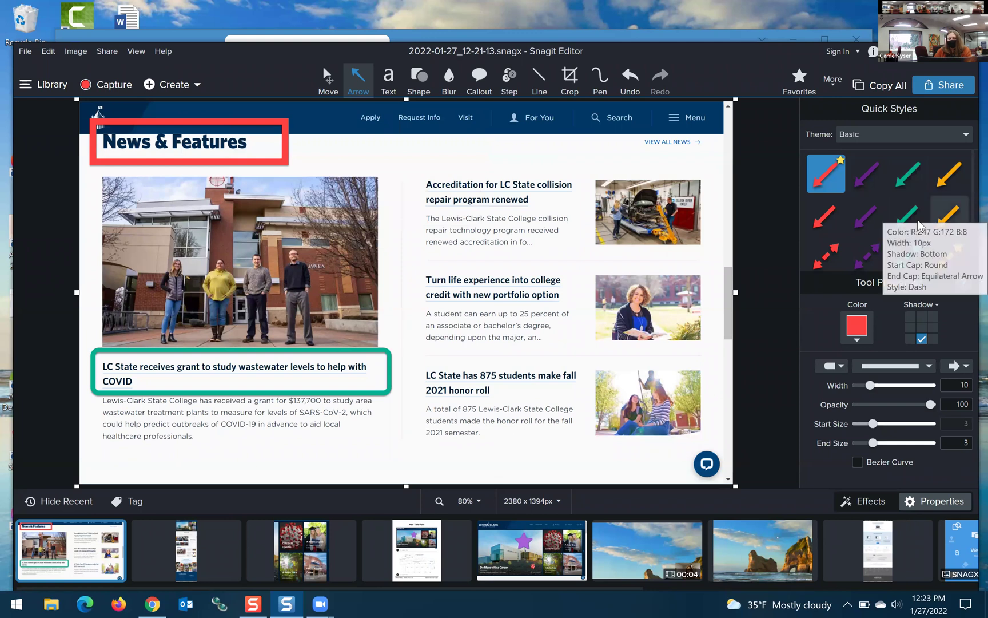
pyautogui.click(826, 215)
pyautogui.moveTo(555, 299)
pyautogui.mouseDown()
pyautogui.moveTo(506, 266)
pyautogui.moveTo(407, 255)
pyautogui.moveTo(376, 201)
pyautogui.mouseUp()
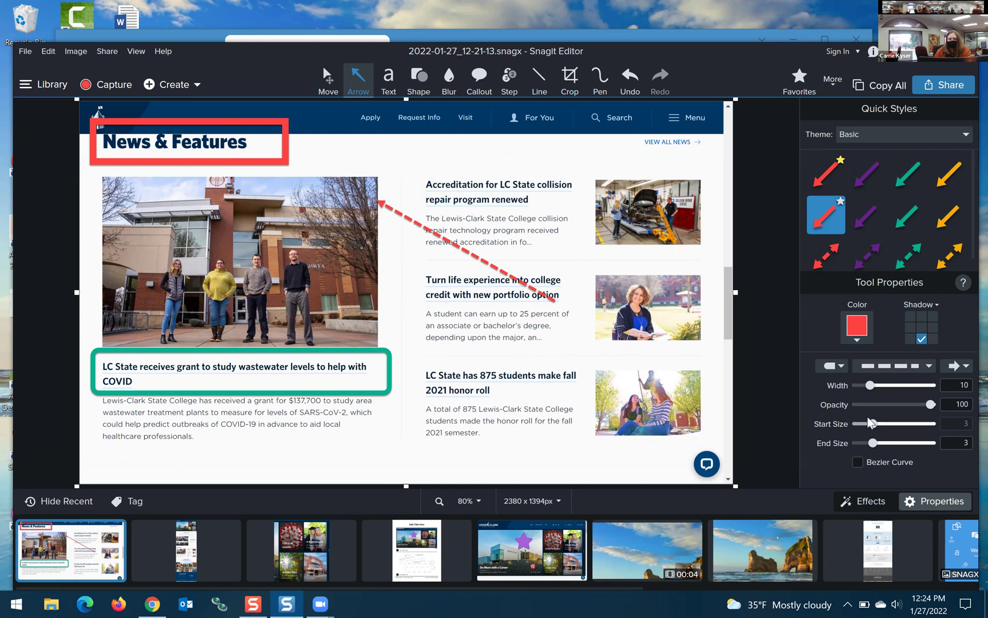
pyautogui.click(544, 295)
pyautogui.moveTo(873, 443); pyautogui.dragTo(899, 448)
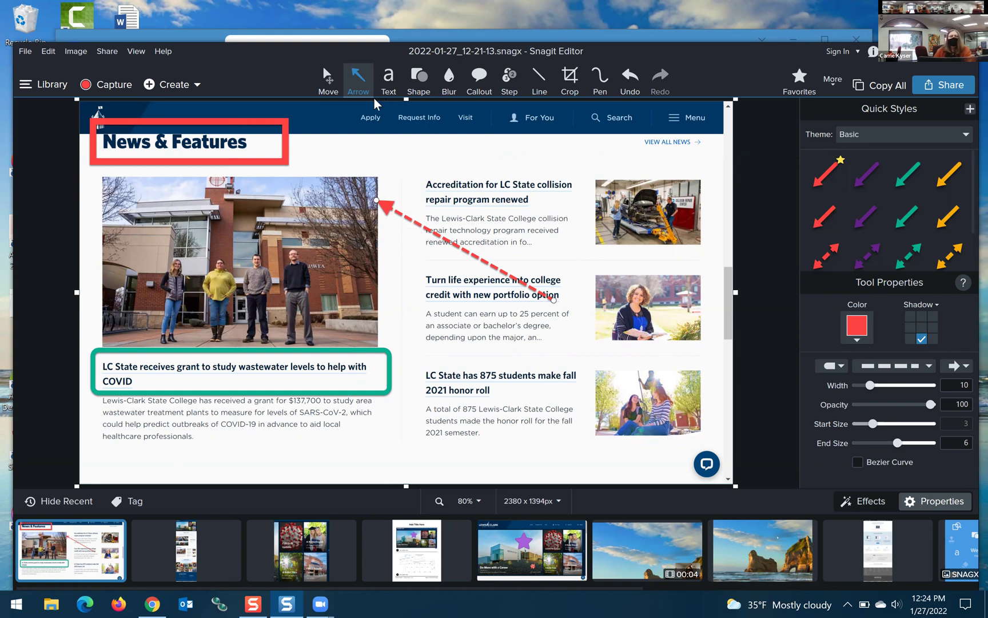
# Add a large red callout over the accreditation story and point its tail at the News & Features rectangle's lower corner.
pyautogui.click(390, 84)
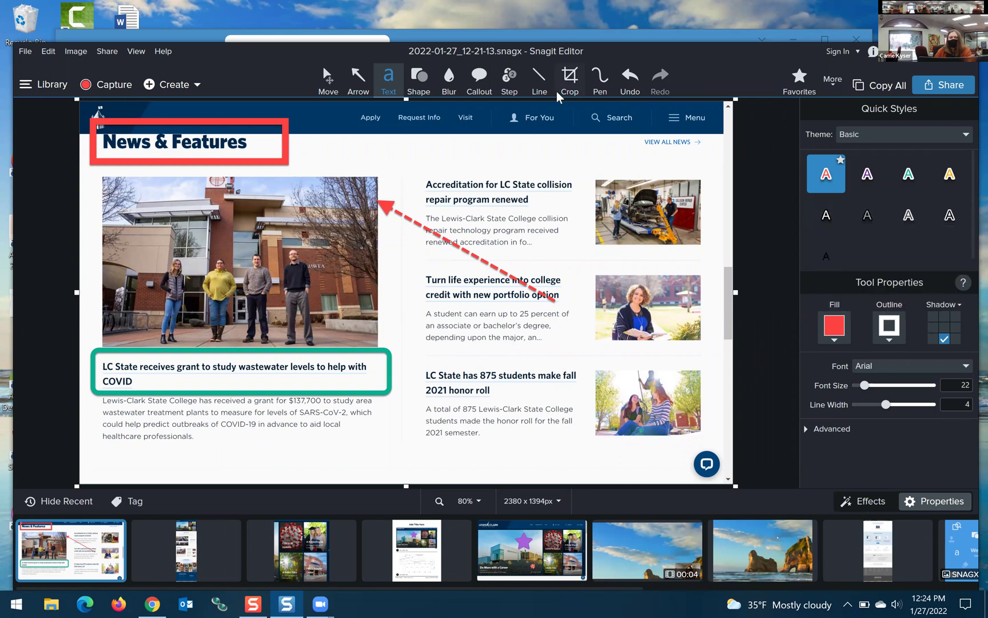
pyautogui.click(479, 77)
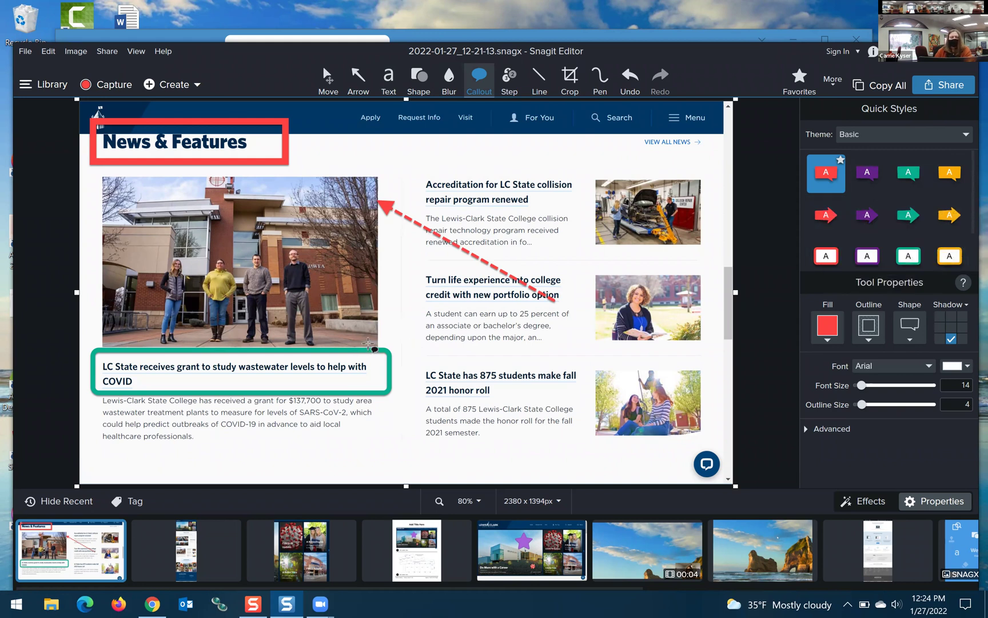
pyautogui.moveTo(376, 344); pyautogui.dragTo(697, 165)
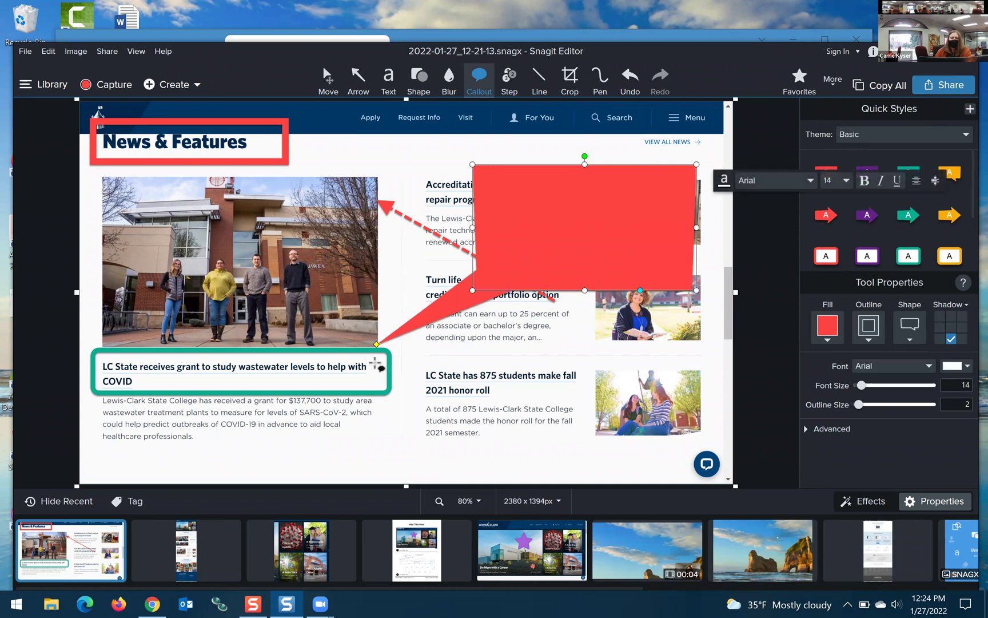
pyautogui.moveTo(376, 344); pyautogui.dragTo(289, 165)
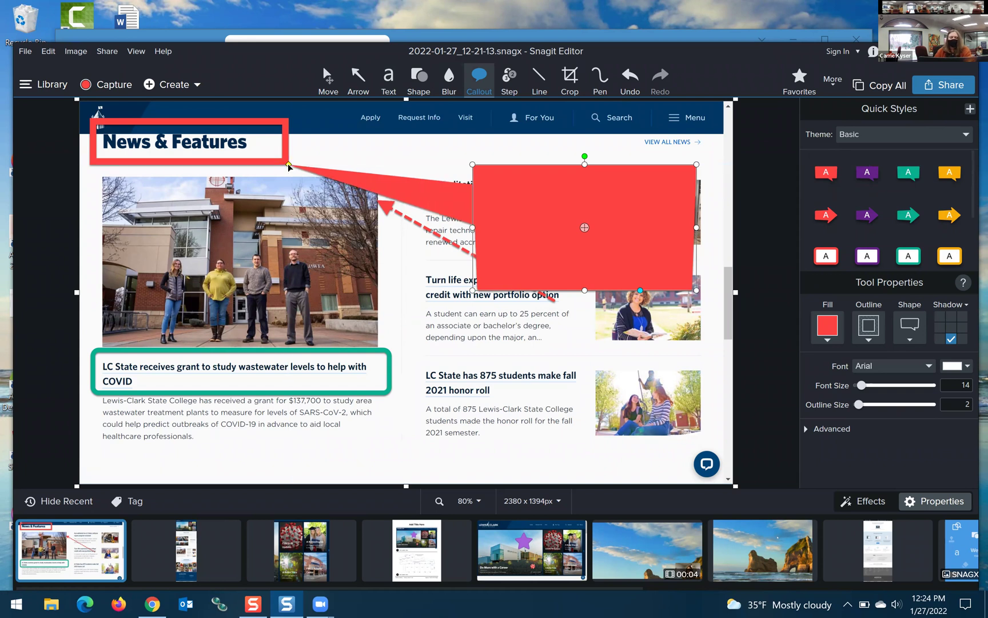
# Enter "Click on the title" in the red callout and set its font size to 94.
pyautogui.doubleClick(619, 240)
pyautogui.write('Click on the title')
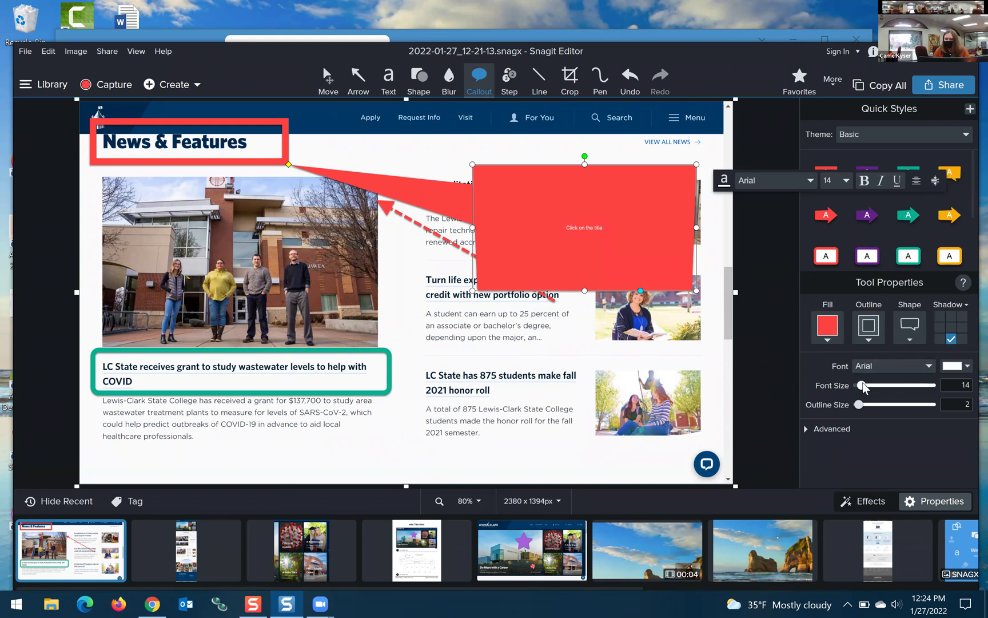
pyautogui.moveTo(873, 386); pyautogui.dragTo(887, 386)
pyautogui.click(605, 231)
pyautogui.tripleClick(595, 230)
pyautogui.moveTo(865, 387); pyautogui.dragTo(902, 388)
pyautogui.click(674, 353)
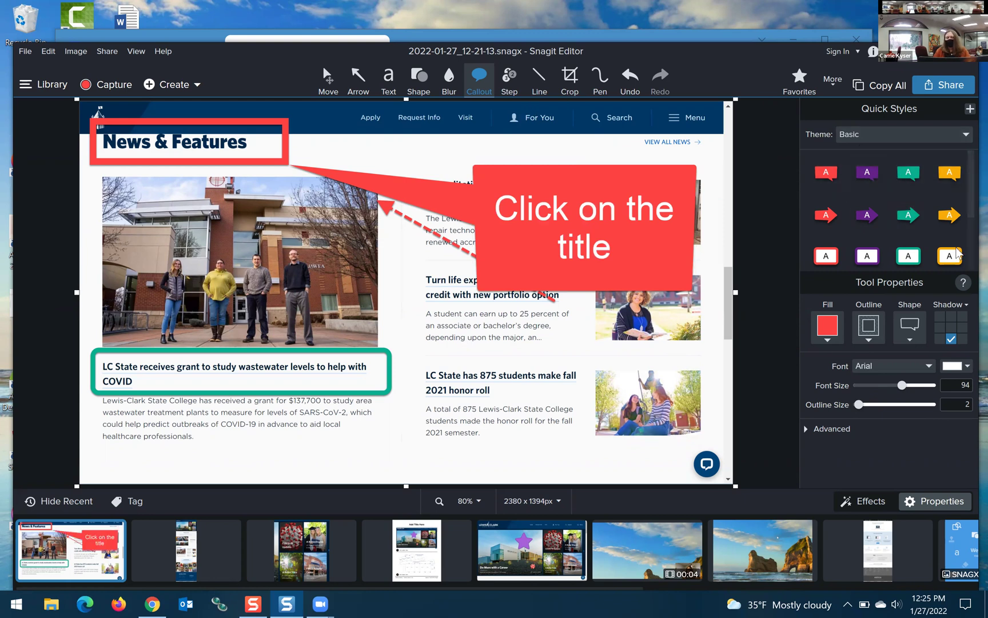
# Draw a red horizontal line beneath the Apply, Request Info and Visit links in the captured page header.
pyautogui.click(537, 82)
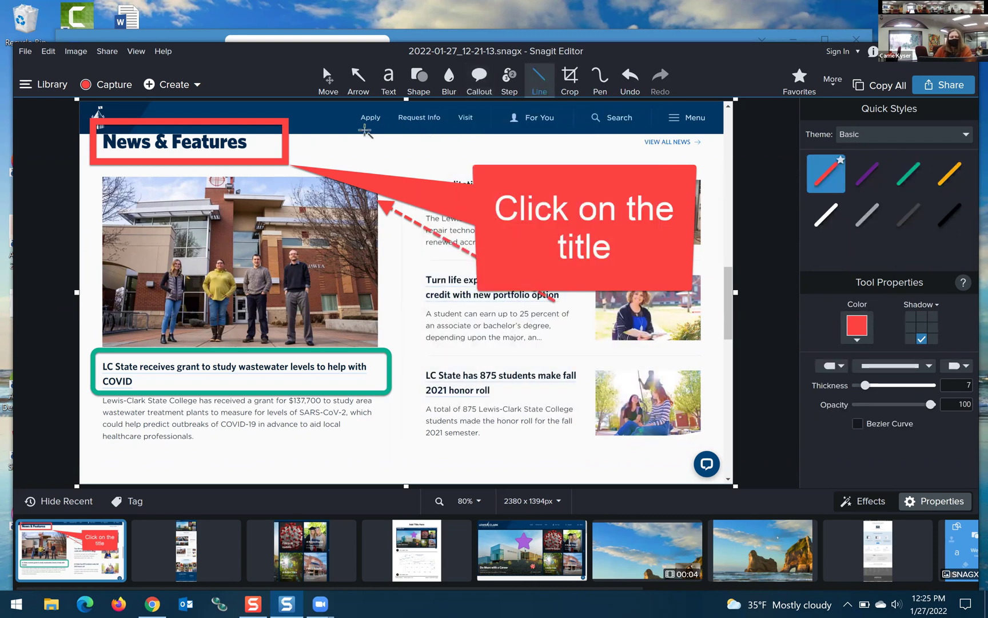
pyautogui.moveTo(359, 129)
pyautogui.mouseDown()
pyautogui.moveTo(457, 175)
pyautogui.moveTo(492, 131)
pyautogui.mouseUp()
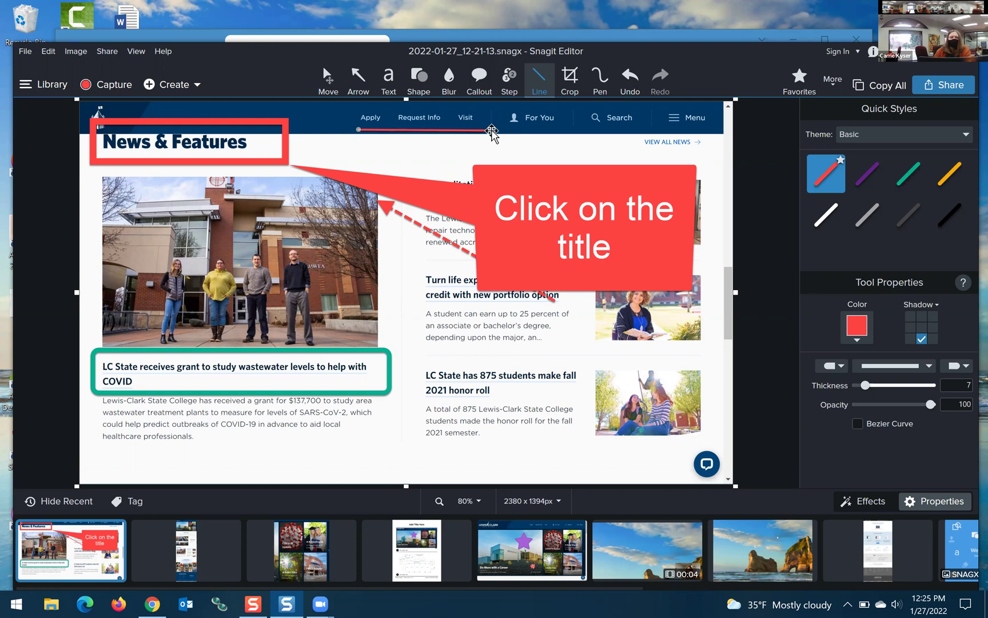
# Place red step number 1 beside the News & Features rectangle and number 2 beside the green headline rectangle.
pyautogui.click(511, 77)
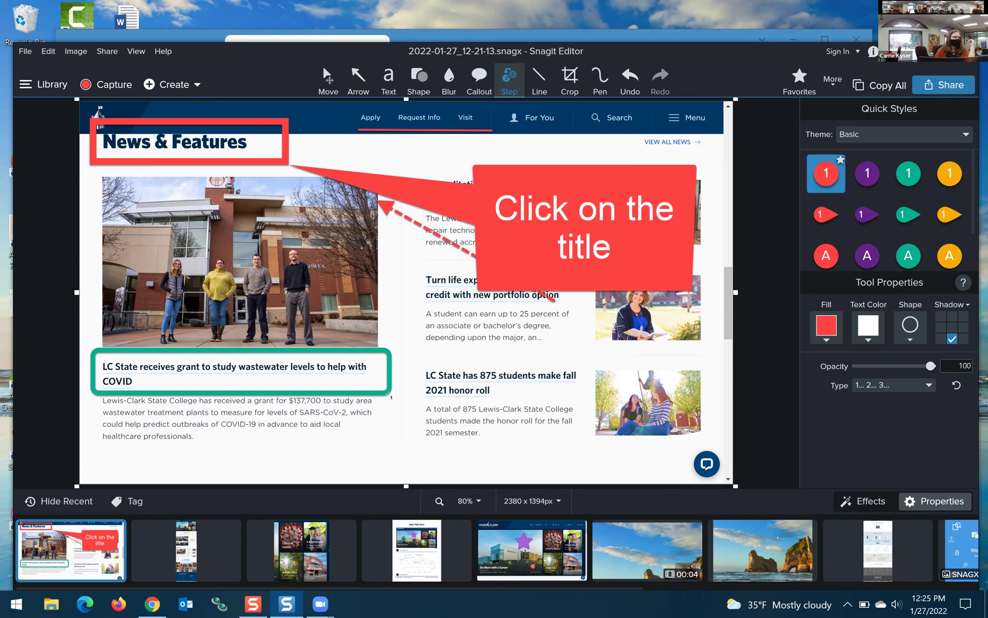
pyautogui.click(295, 119)
pyautogui.click(389, 343)
pyautogui.click(295, 118)
pyautogui.moveTo(301, 124); pyautogui.dragTo(333, 153)
pyautogui.click(388, 342)
pyautogui.moveTo(394, 347); pyautogui.dragTo(418, 356)
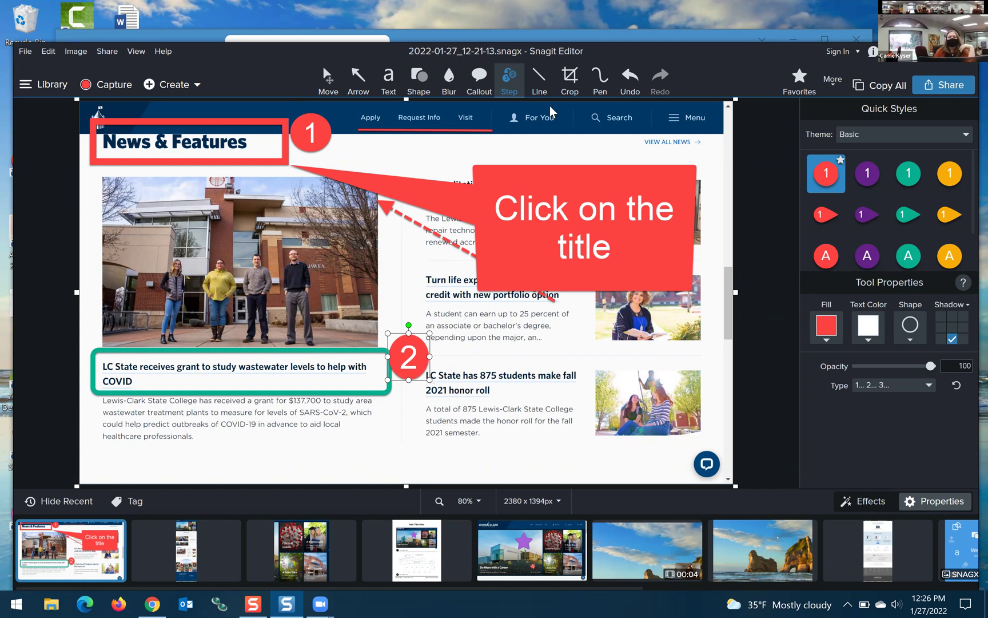
# View the Crop tool, leave it without cropping, and shrink the canvas from its lower-right corner to 1723 x 922 px.
pyautogui.click(571, 76)
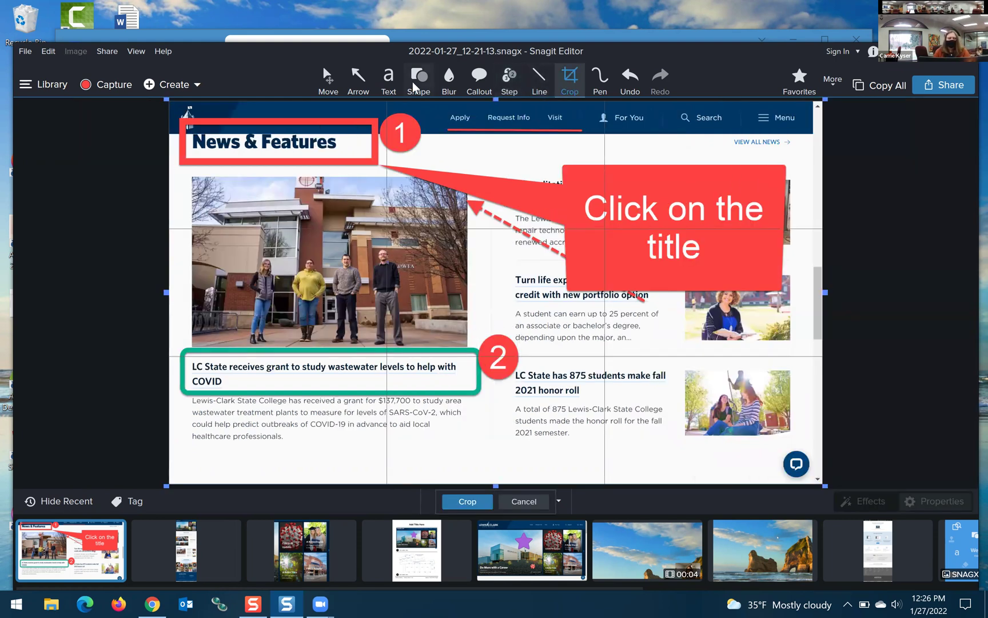
pyautogui.click(392, 78)
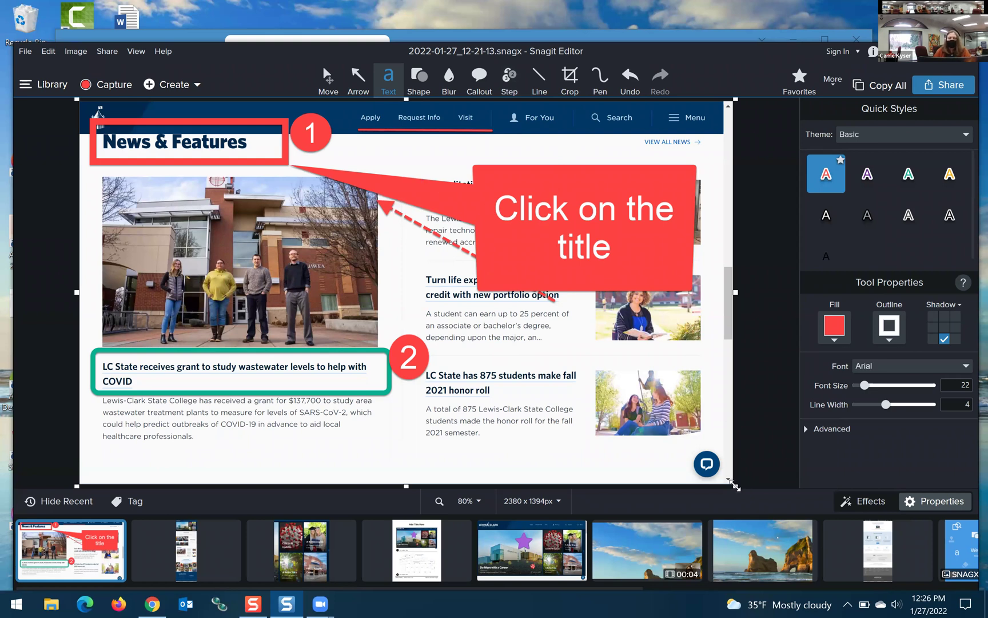
pyautogui.moveTo(735, 486); pyautogui.dragTo(555, 358)
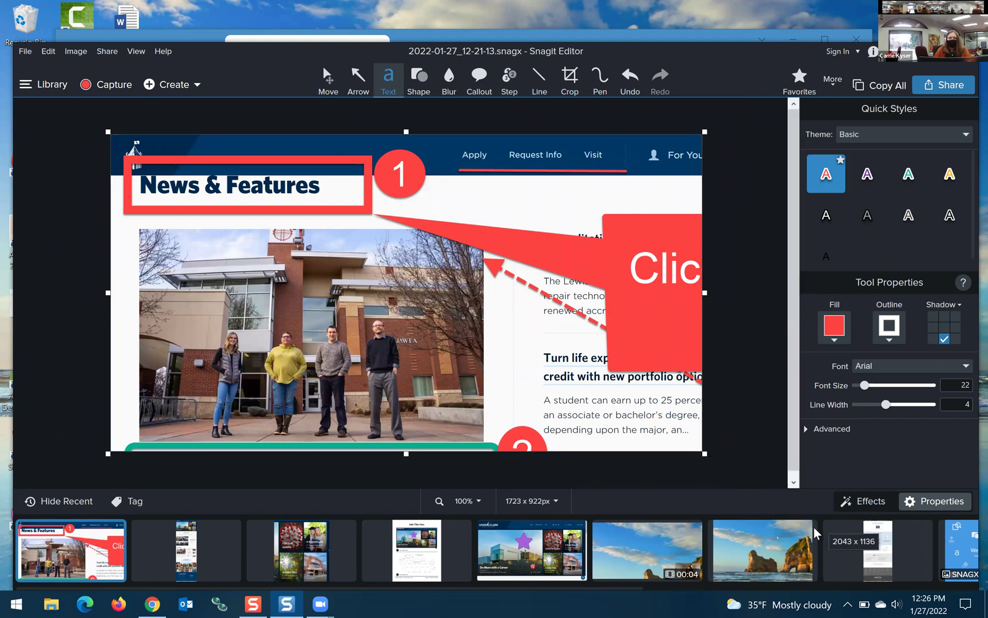
# Undo the canvas size reductions on the annotated News & Features capture.
pyautogui.hotkey('ctrl', 'z')
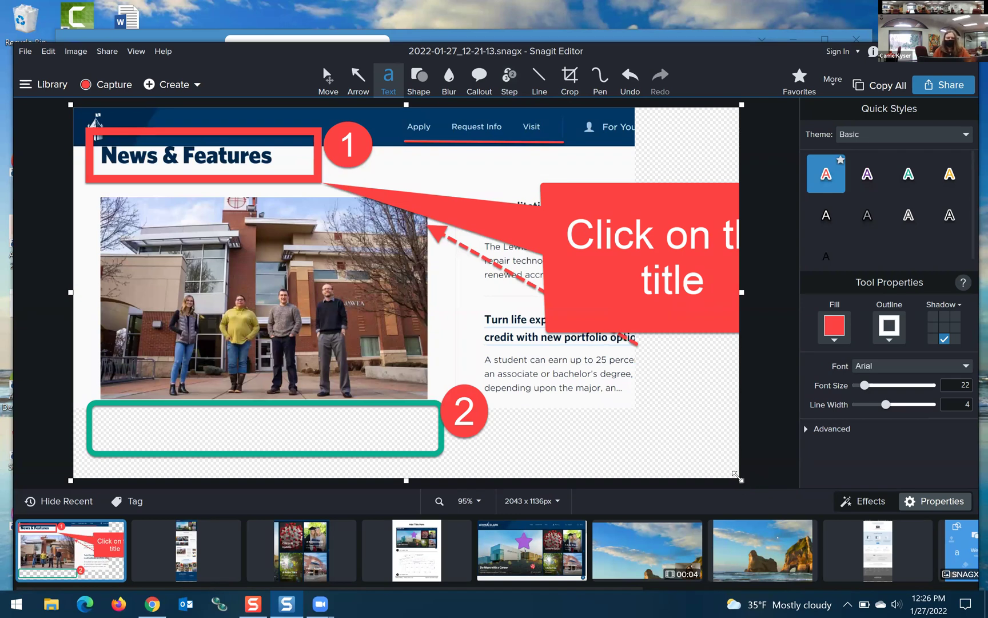
pyautogui.click(626, 81)
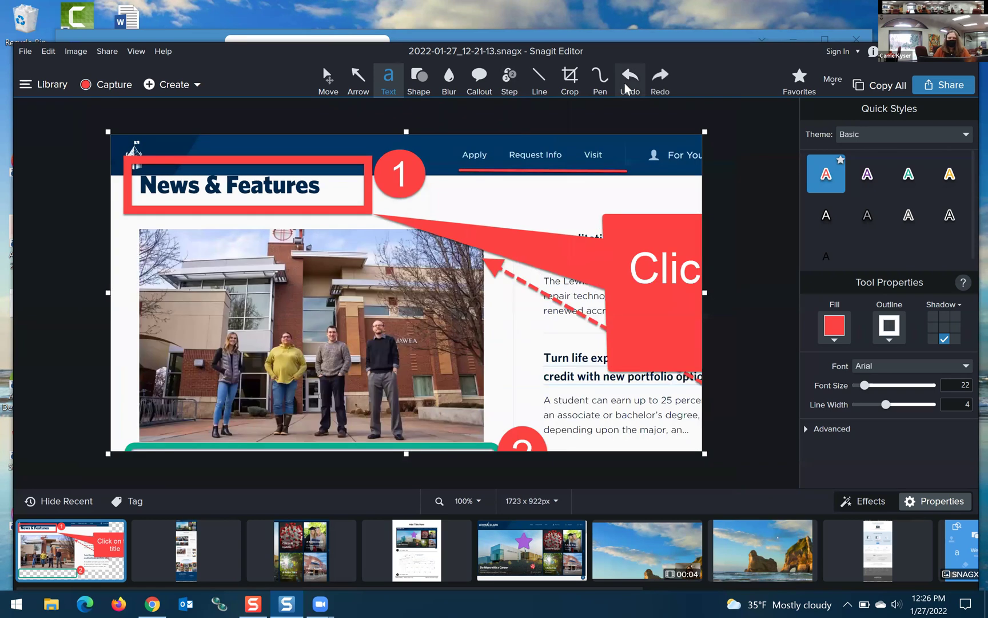
pyautogui.click(626, 80)
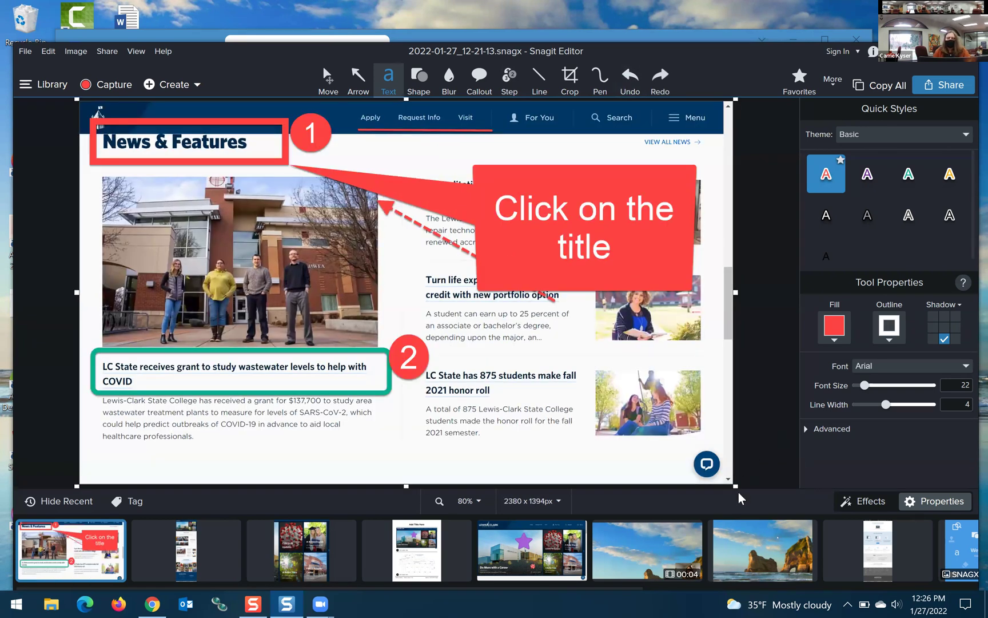
# Enlarge the canvas to 2867 x 1560 px and move the red "Click on the title" callout to its lower-right area.
pyautogui.moveTo(736, 487); pyautogui.dragTo(800, 531)
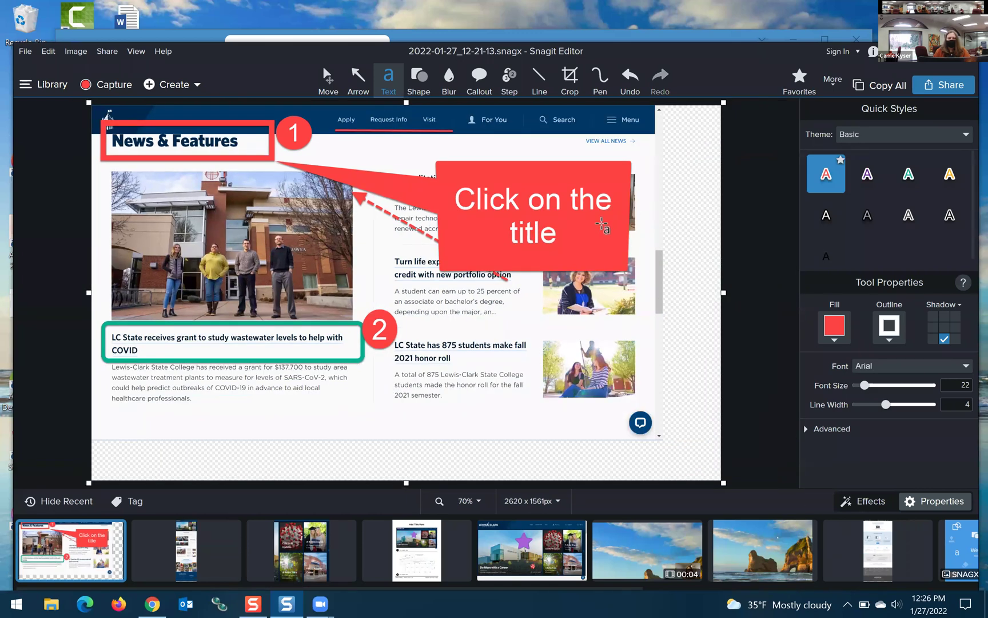
pyautogui.click(327, 83)
pyautogui.moveTo(586, 246); pyautogui.dragTo(681, 455)
pyautogui.moveTo(724, 292); pyautogui.dragTo(783, 298)
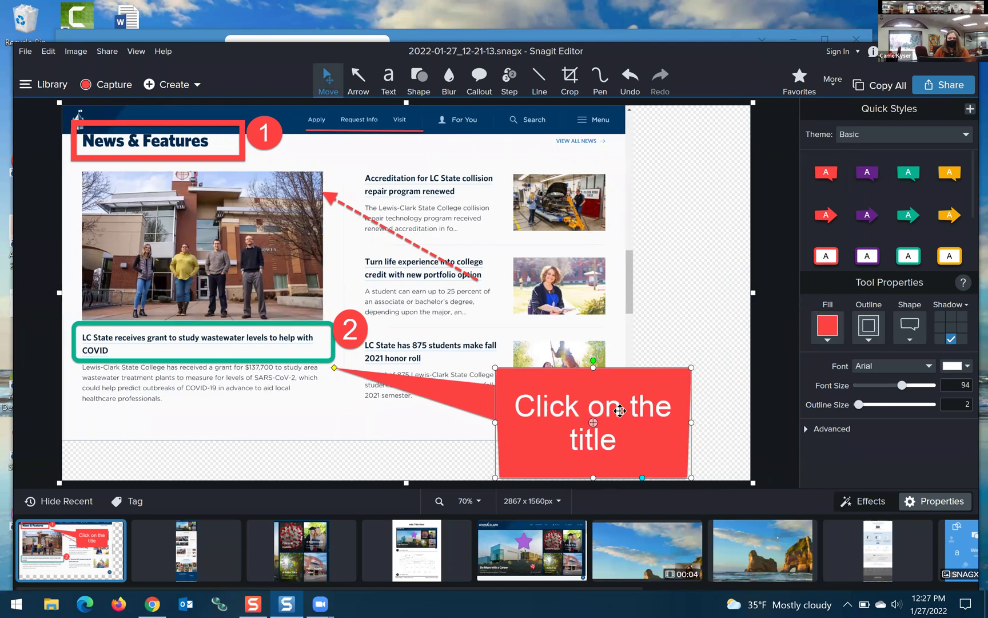
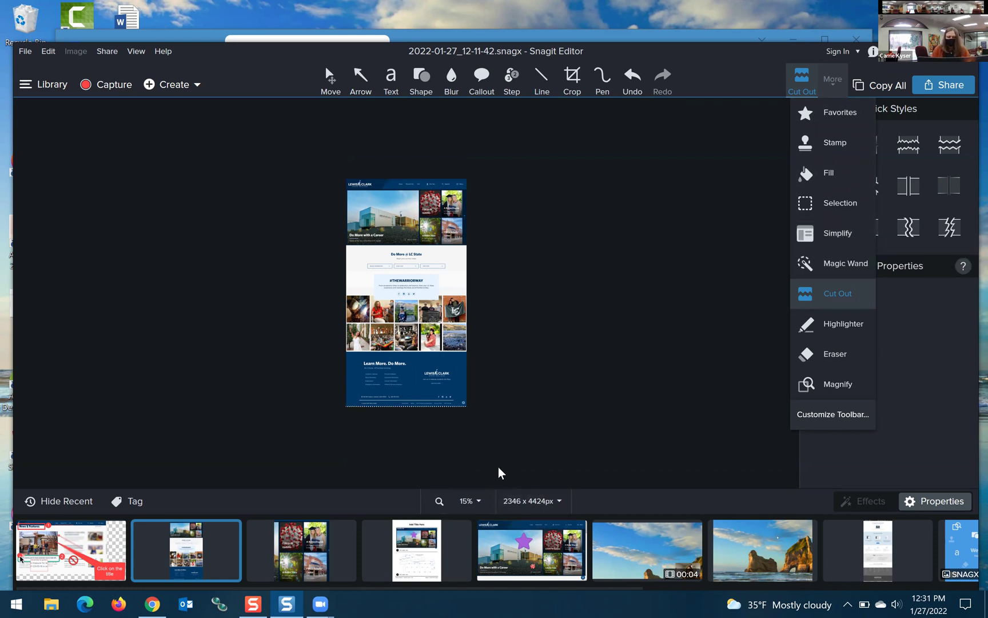
pyautogui.press('super+plus')
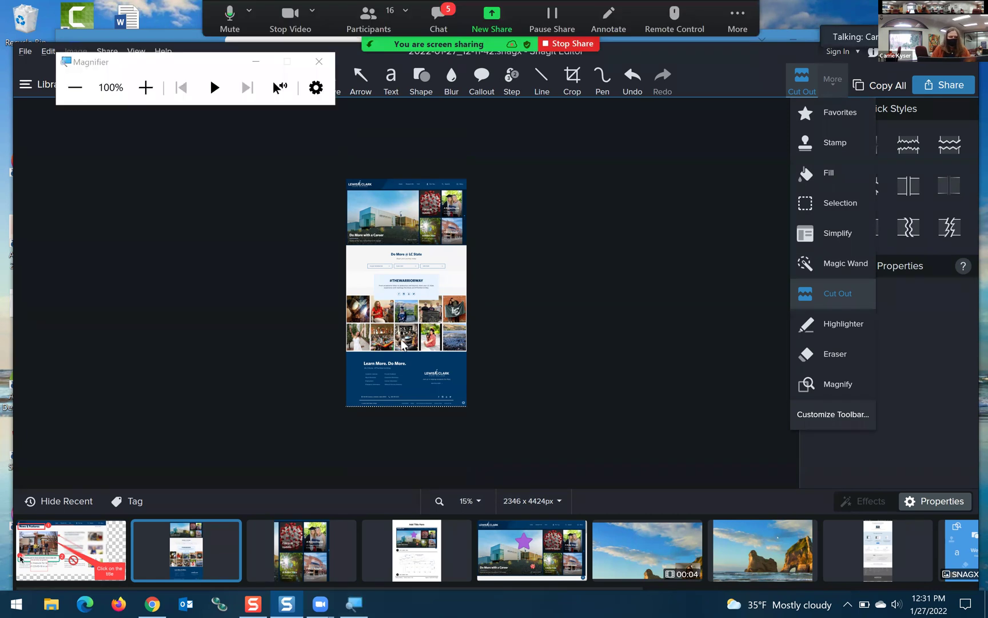
pyautogui.click(189, 139)
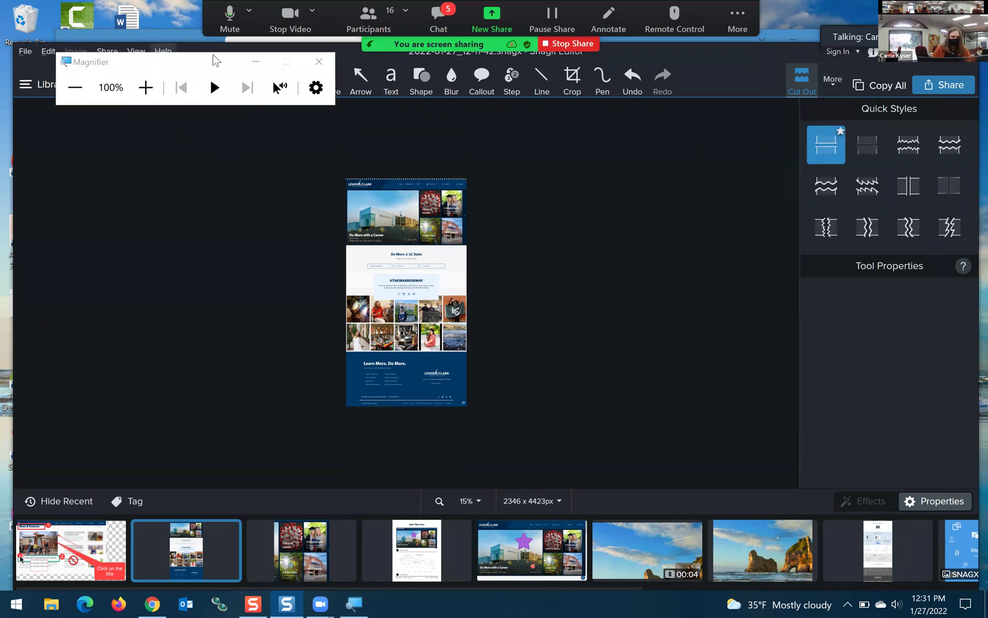
pyautogui.click(325, 65)
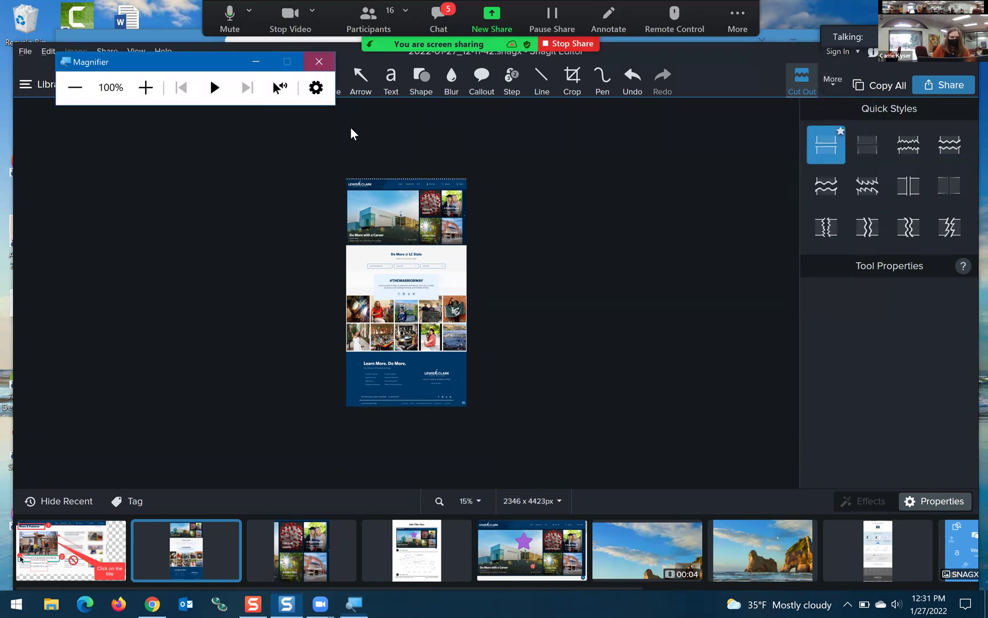
# Zoom the full-page website capture to 35%.
pyautogui.click(480, 501)
pyautogui.click(423, 449)
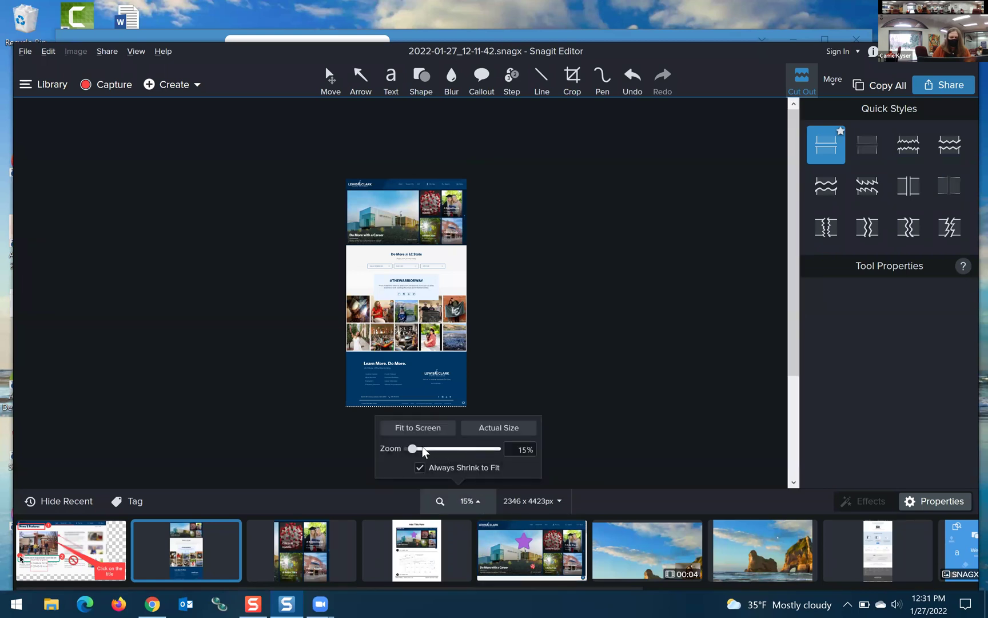
pyautogui.click(596, 375)
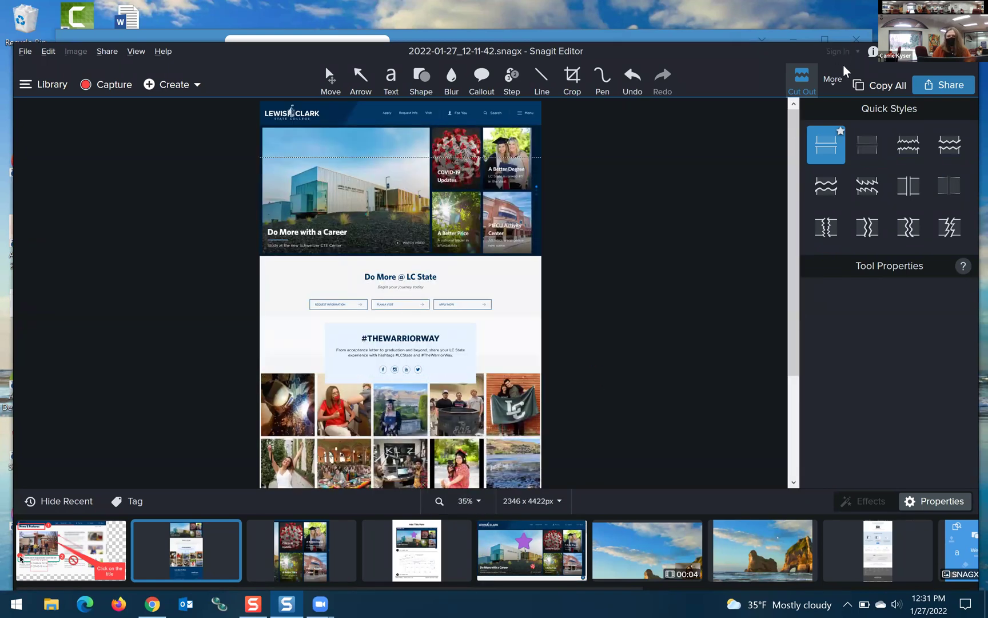
pyautogui.click(835, 82)
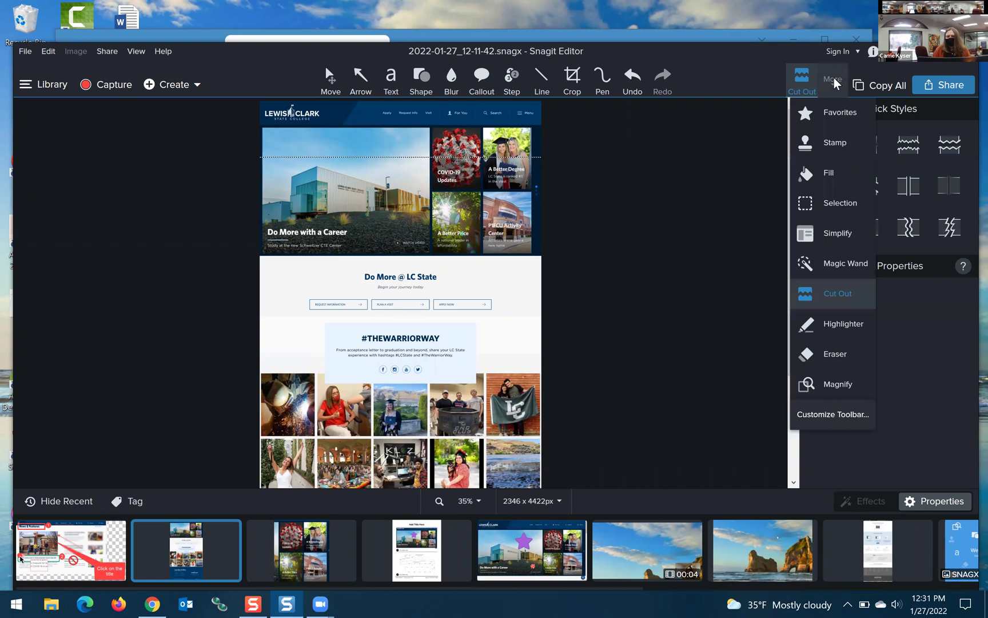
pyautogui.click(721, 165)
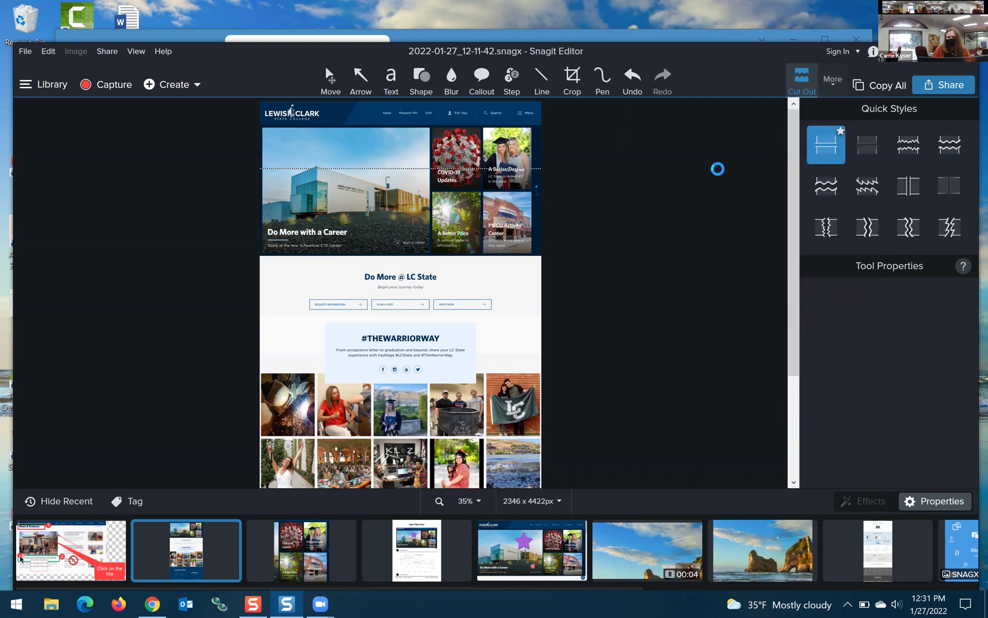
pyautogui.click(834, 85)
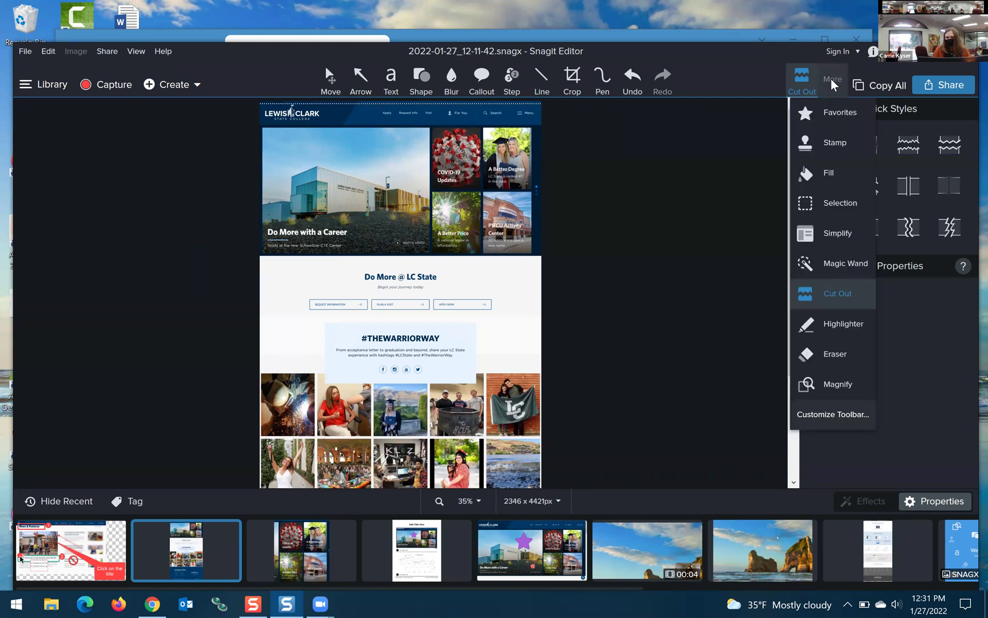
pyautogui.click(967, 405)
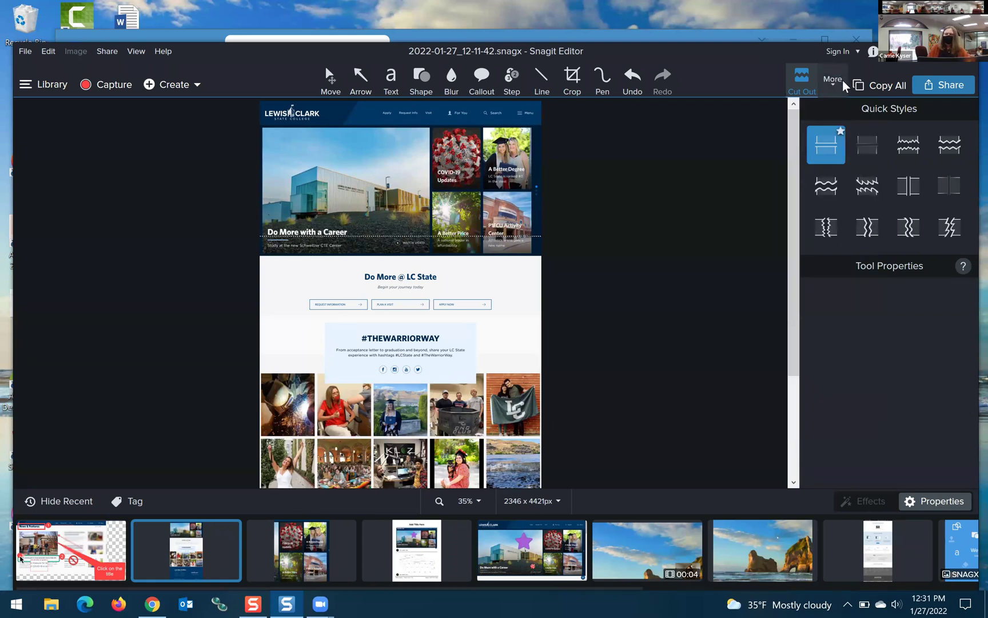
# Try Auto Simplify on the full-page website capture, then restore its original look.
pyautogui.click(844, 85)
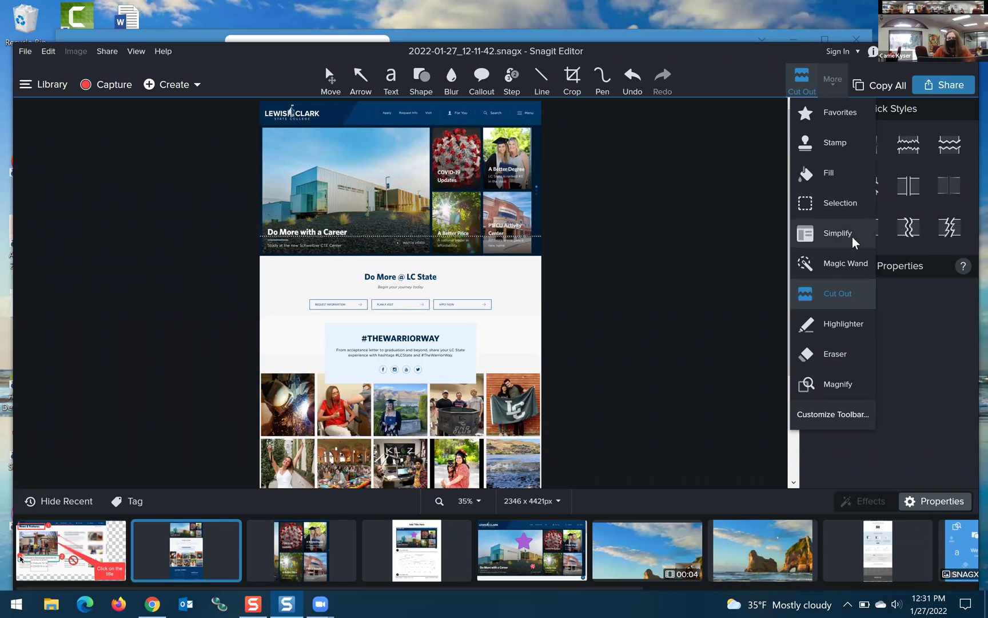
pyautogui.click(854, 239)
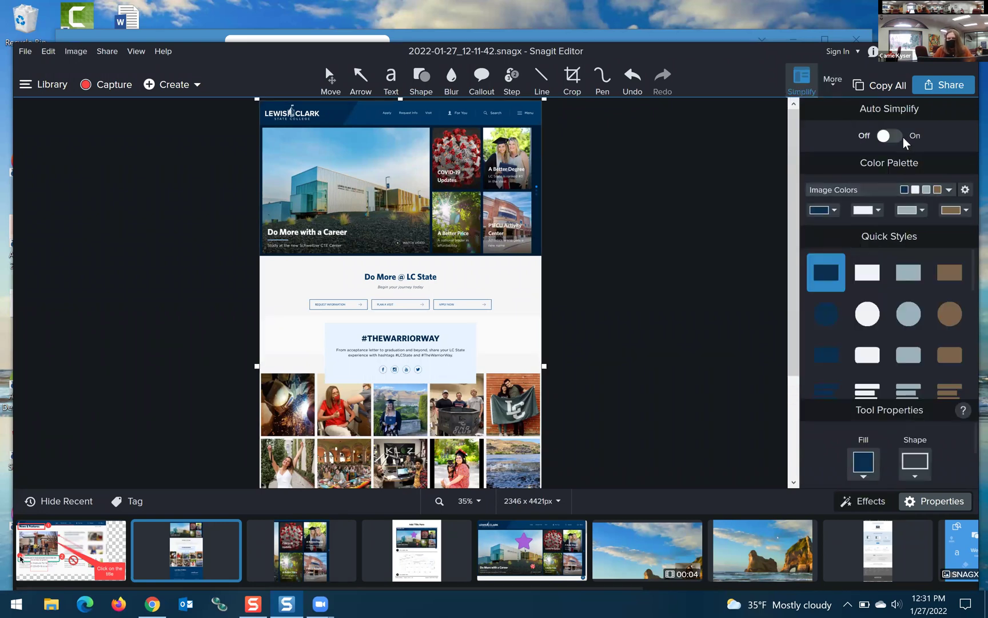
pyautogui.click(898, 138)
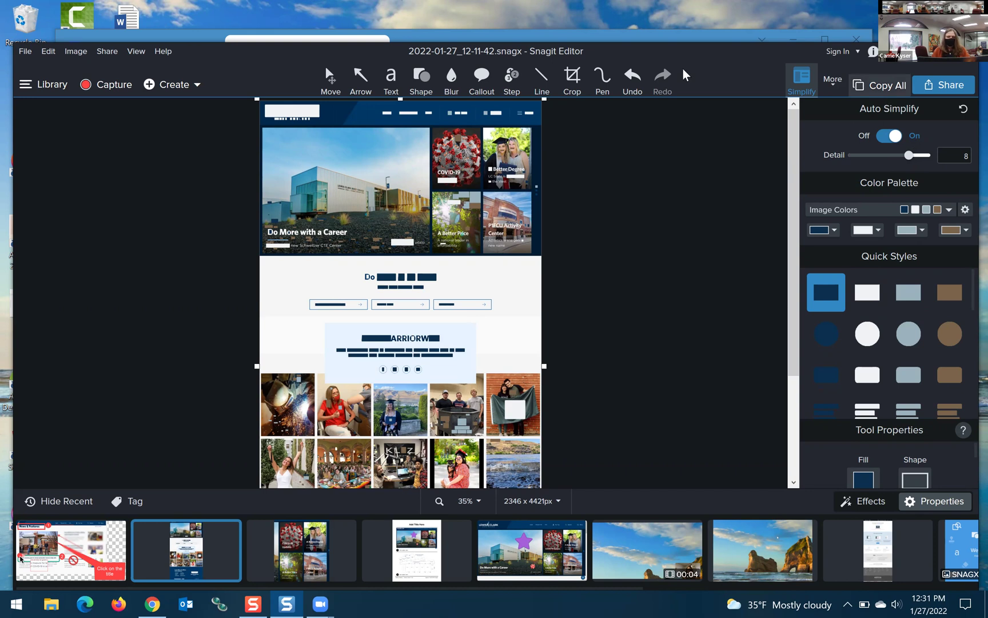
pyautogui.click(633, 75)
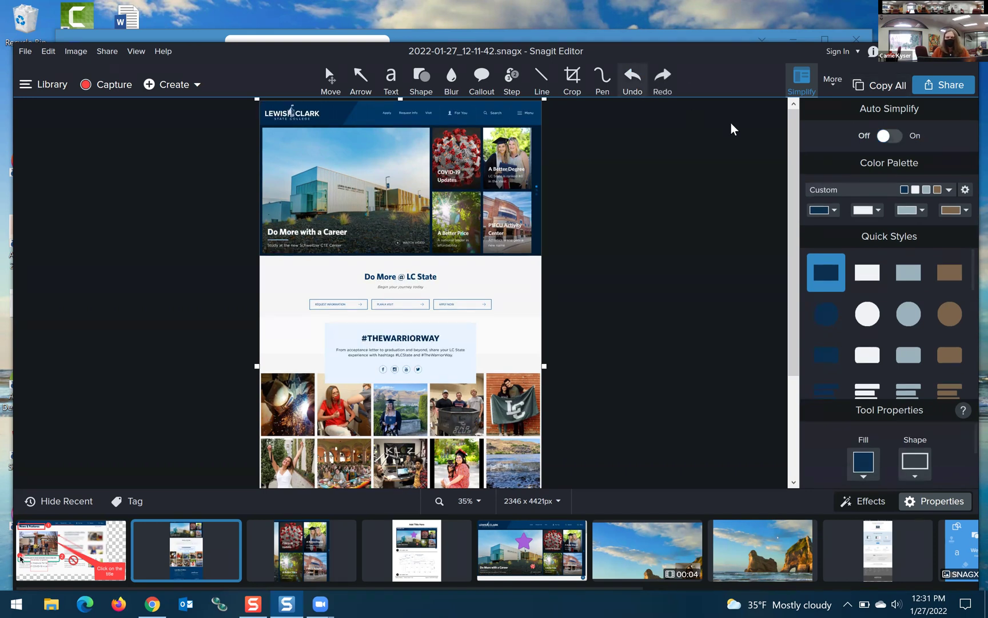
pyautogui.click(899, 141)
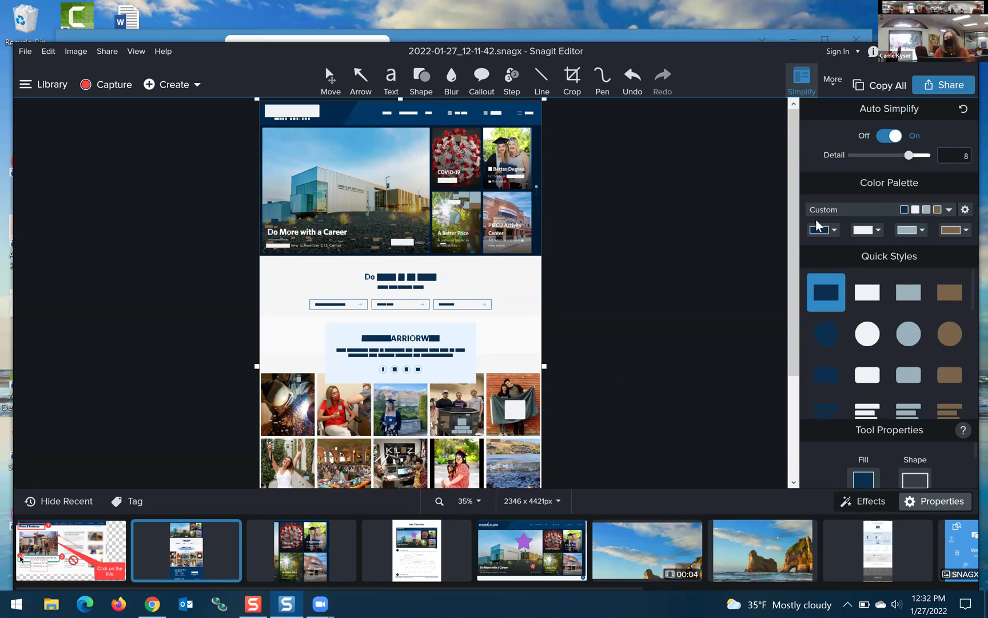
pyautogui.click(896, 140)
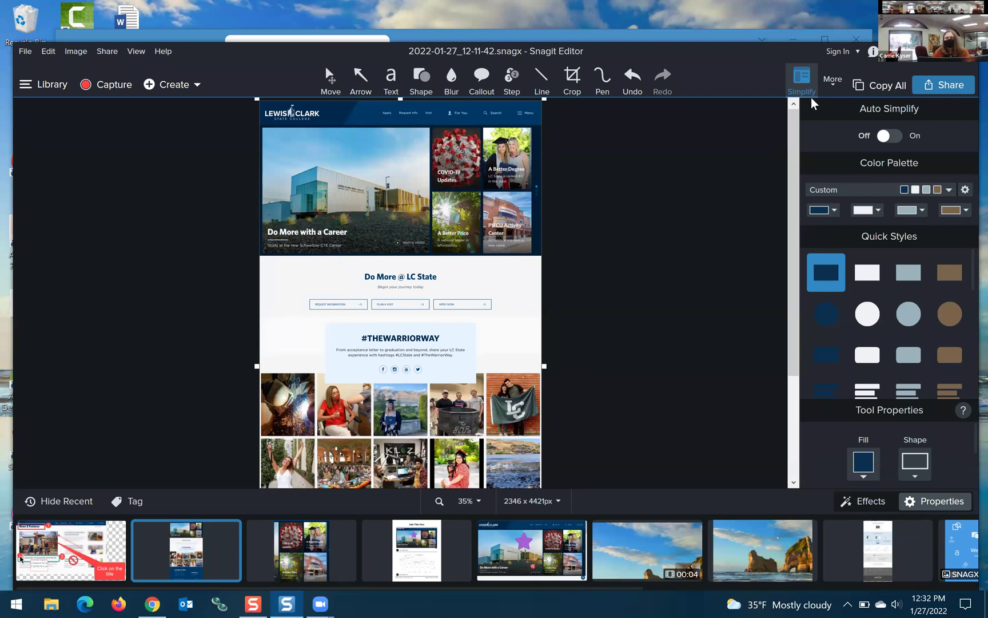
# Erase over "LC State" in the "Do More @ LC State" heading with the Eraser at width 7.
pyautogui.click(832, 82)
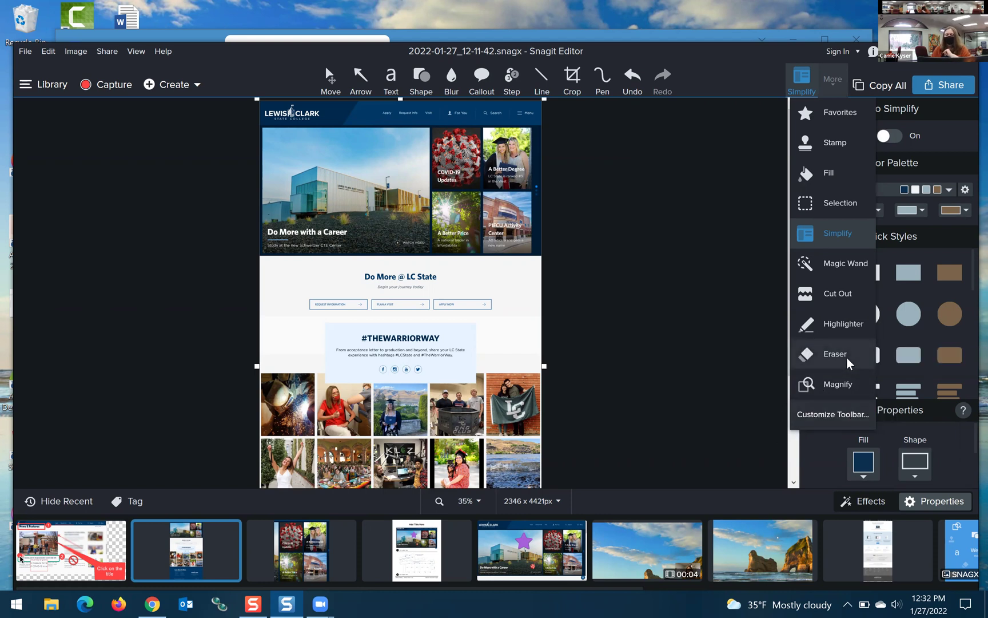
pyautogui.click(834, 354)
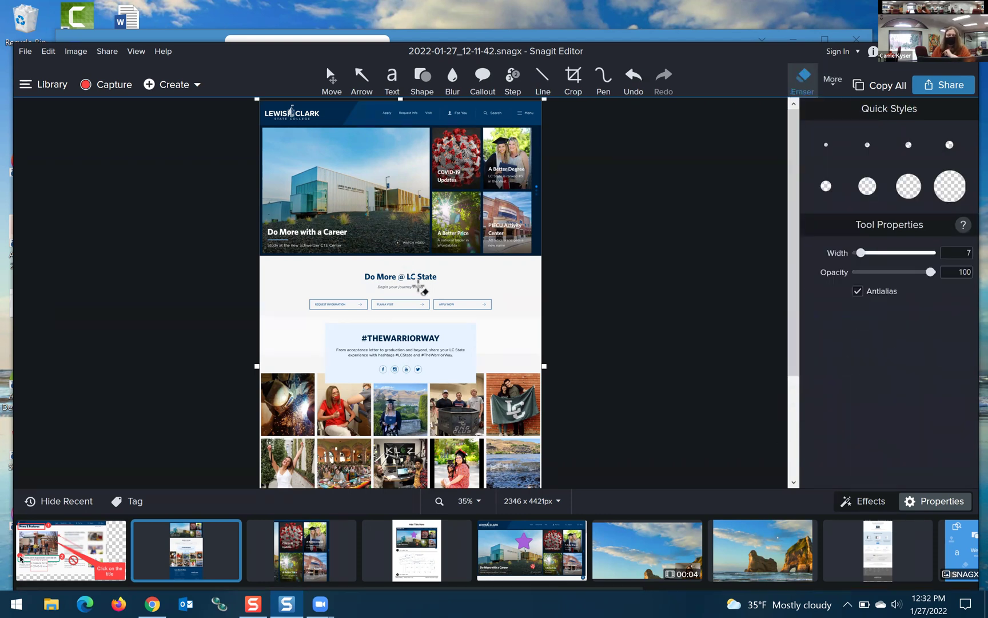
pyautogui.moveTo(425, 274)
pyautogui.mouseDown()
pyautogui.moveTo(435, 283)
pyautogui.moveTo(426, 271)
pyautogui.moveTo(418, 278)
pyautogui.moveTo(433, 279)
pyautogui.mouseUp()
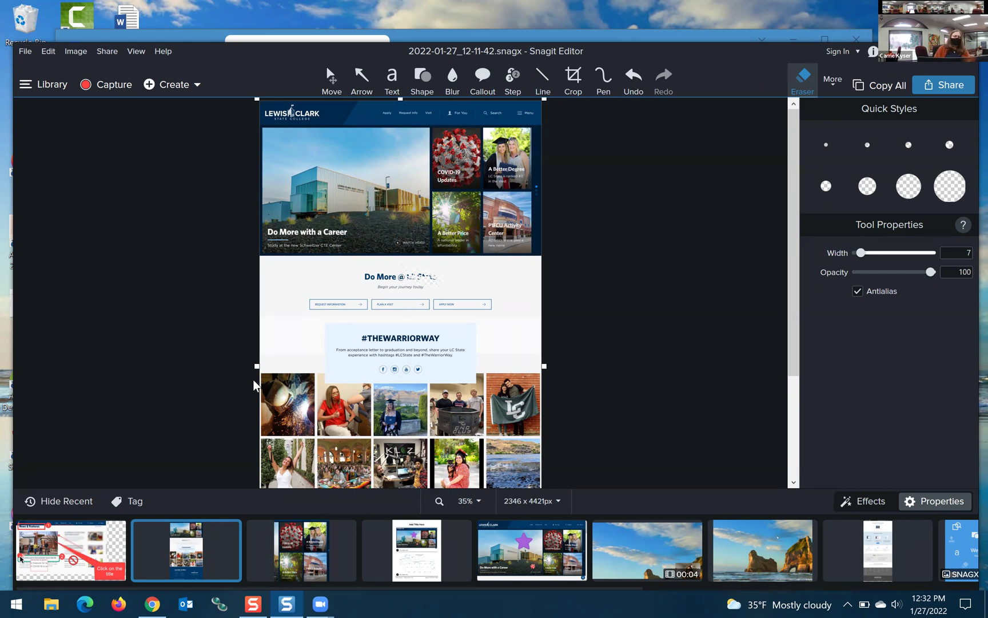
# Reopen the annotated News & Features capture from the recent captures.
pyautogui.click(103, 540)
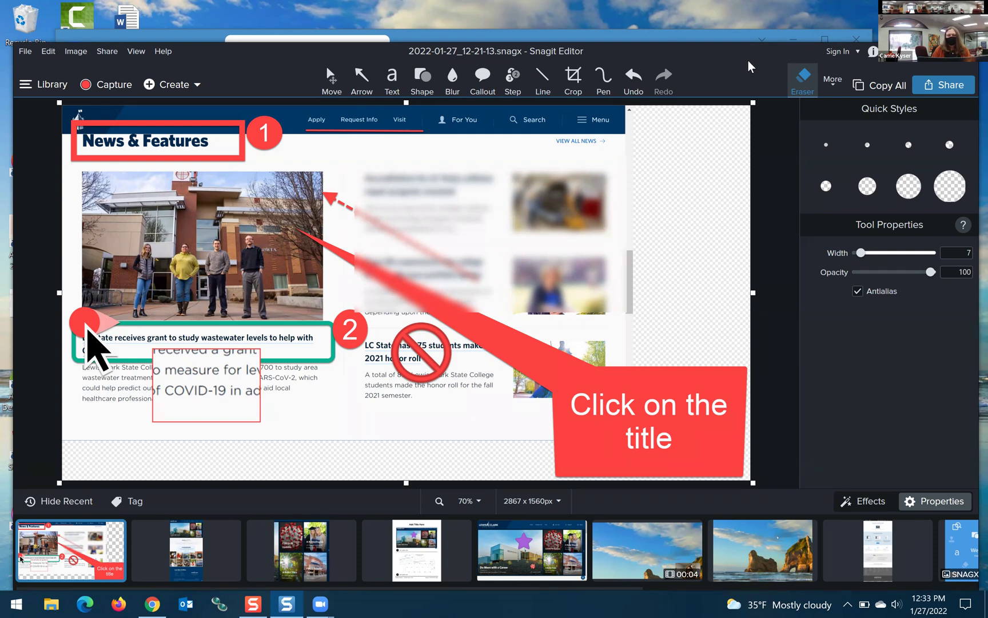
pyautogui.moveTo(751, 67); pyautogui.dragTo(750, 68)
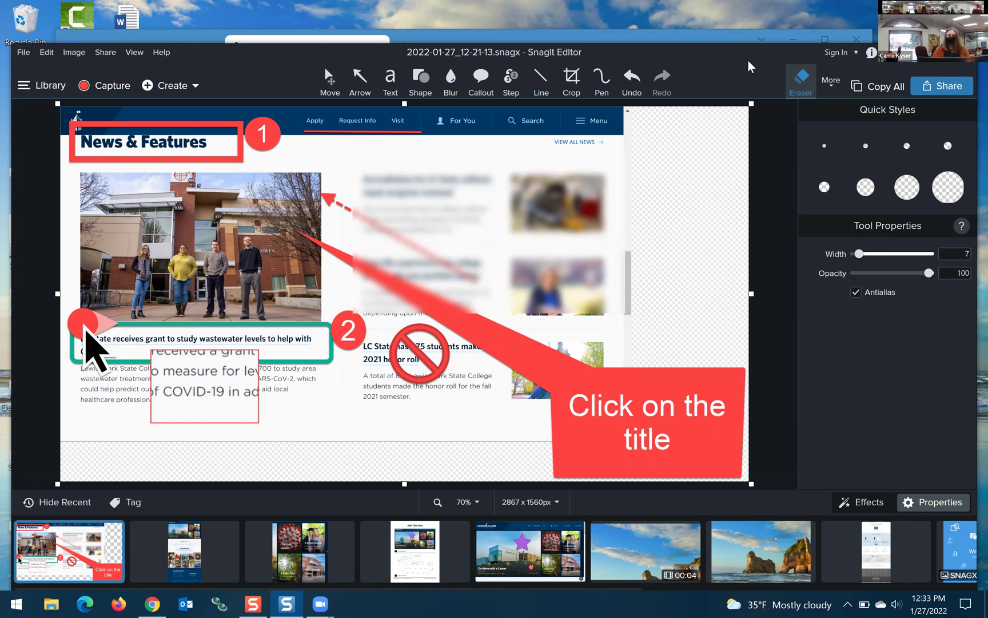
pyautogui.moveTo(255, 605)
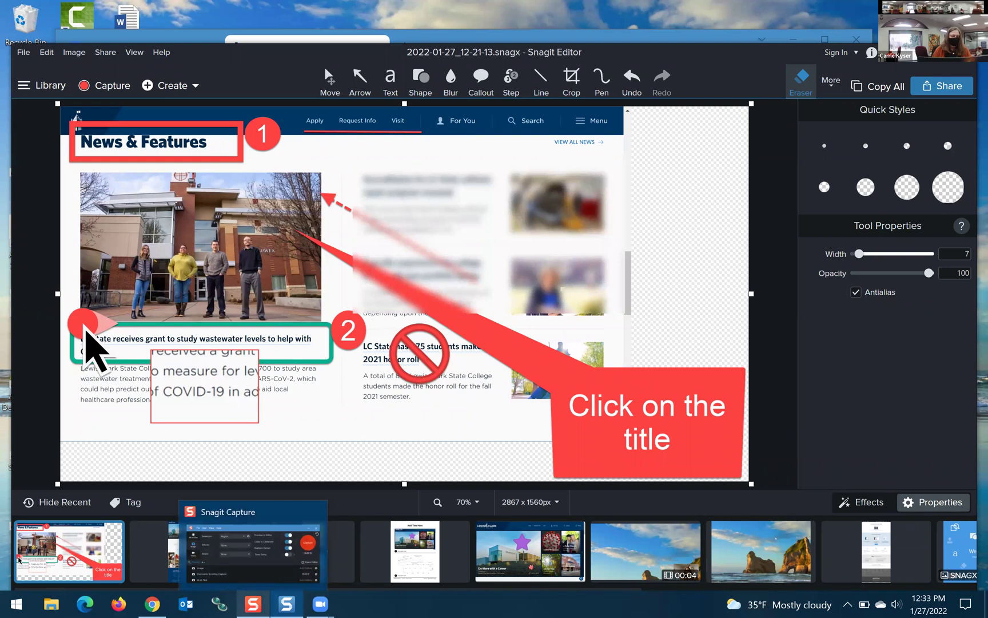
# Switch to Chrome and show the Current Students resources in the For You menu of the Lewis-Clark State College website.
pyautogui.click(153, 603)
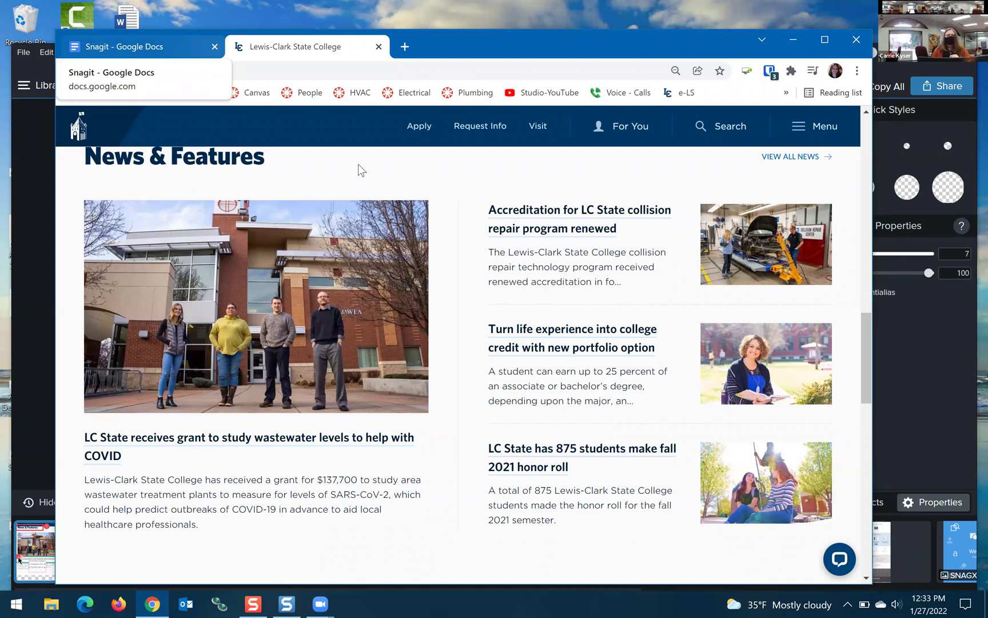
pyautogui.scroll(-10, 393, 196)
pyautogui.scroll(15, 392, 196)
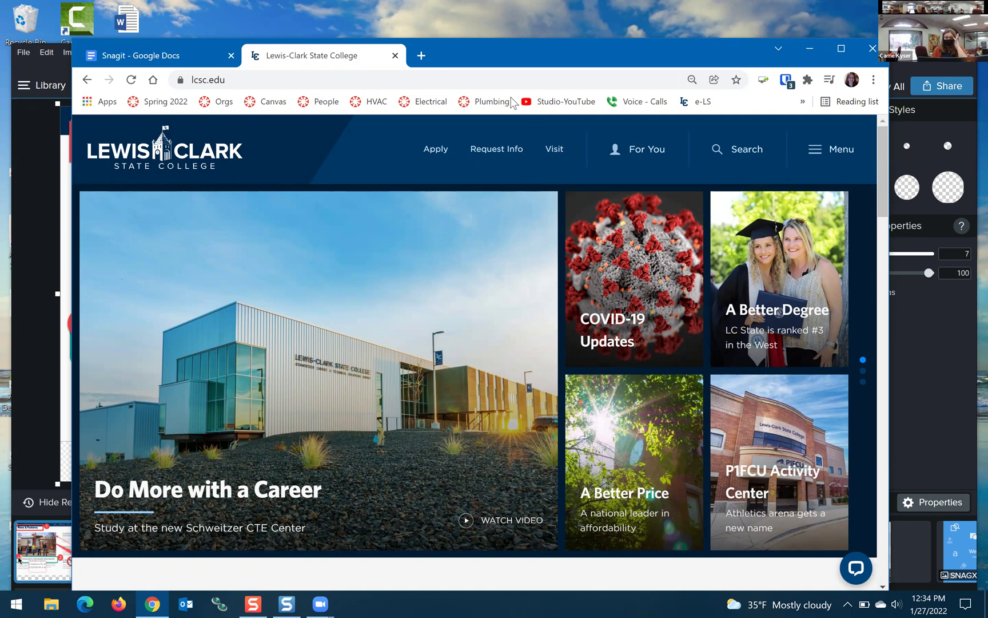
pyautogui.click(647, 158)
pyautogui.click(196, 330)
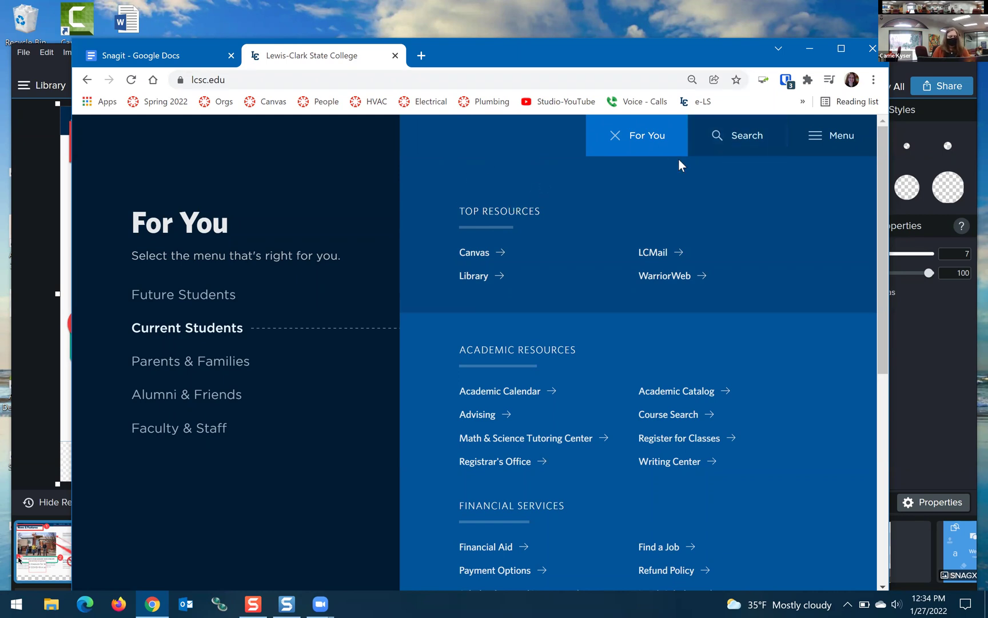
# Capture the entire Chrome window showing the For You page with Snagit.
pyautogui.press('Print')
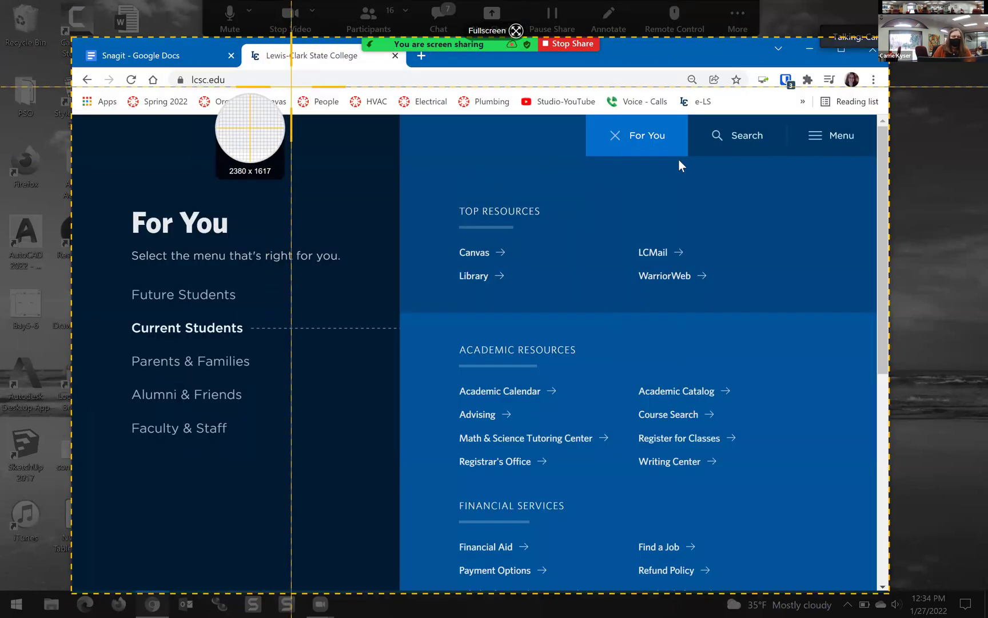
pyautogui.moveTo(289, 170)
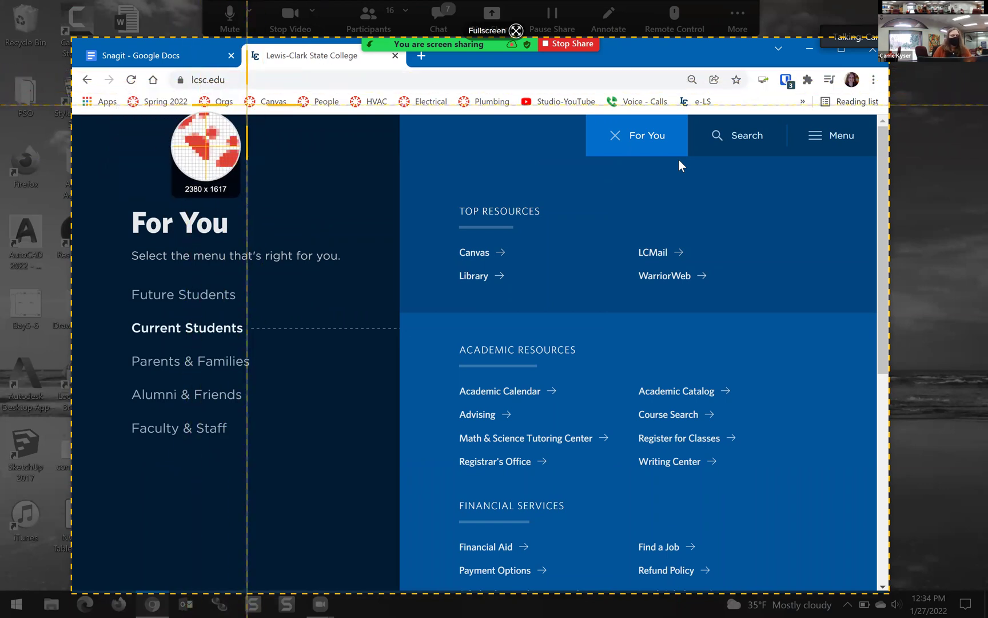
pyautogui.moveTo(484, 166)
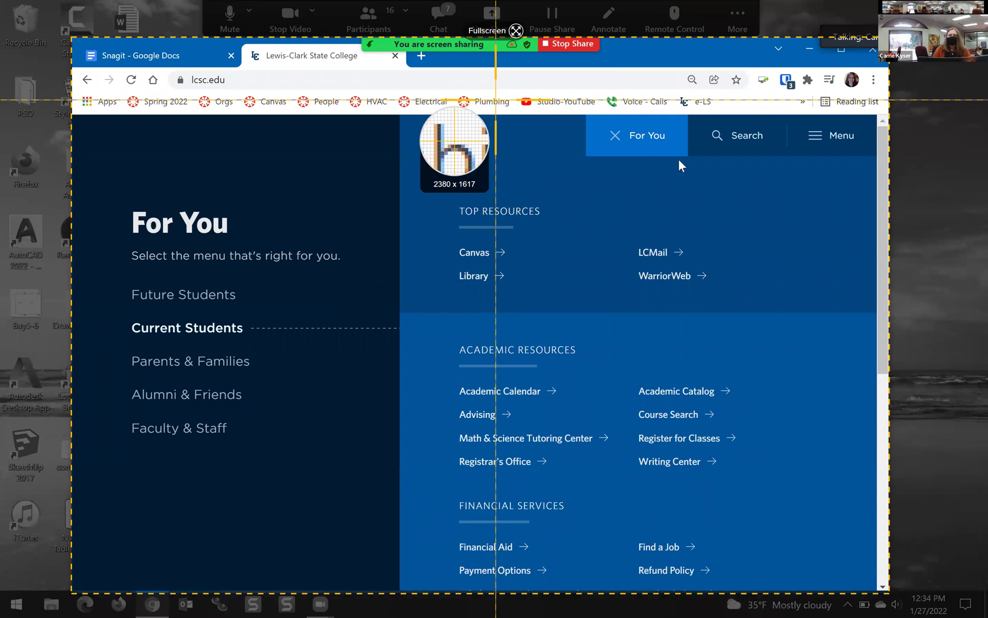
pyautogui.press('Escape')
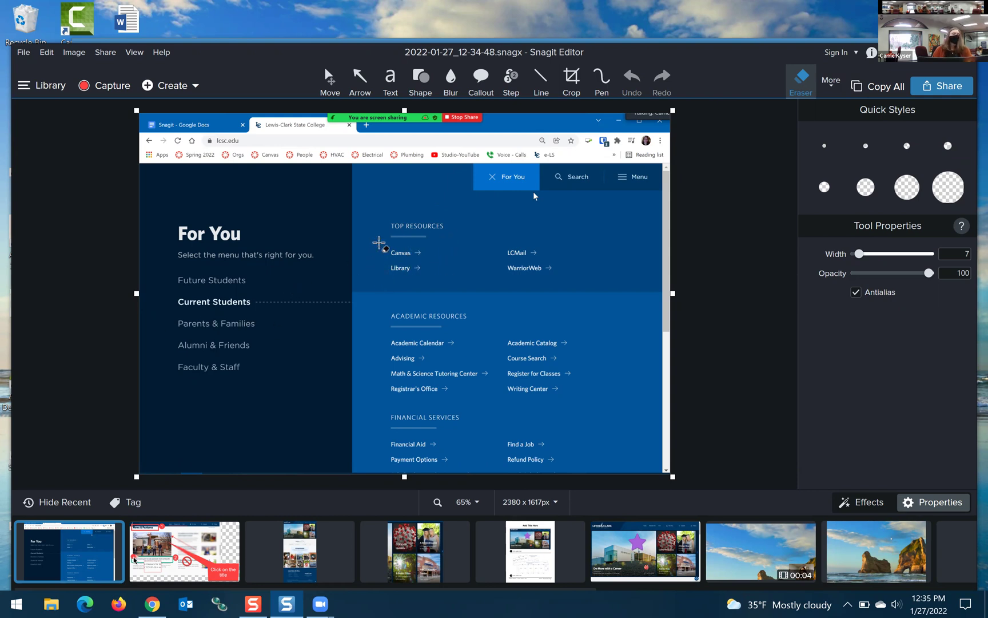
# Outline the lcsc.edu address, For You, Current Students and Canvas with red rectangles of thickness 13.
pyautogui.click(422, 83)
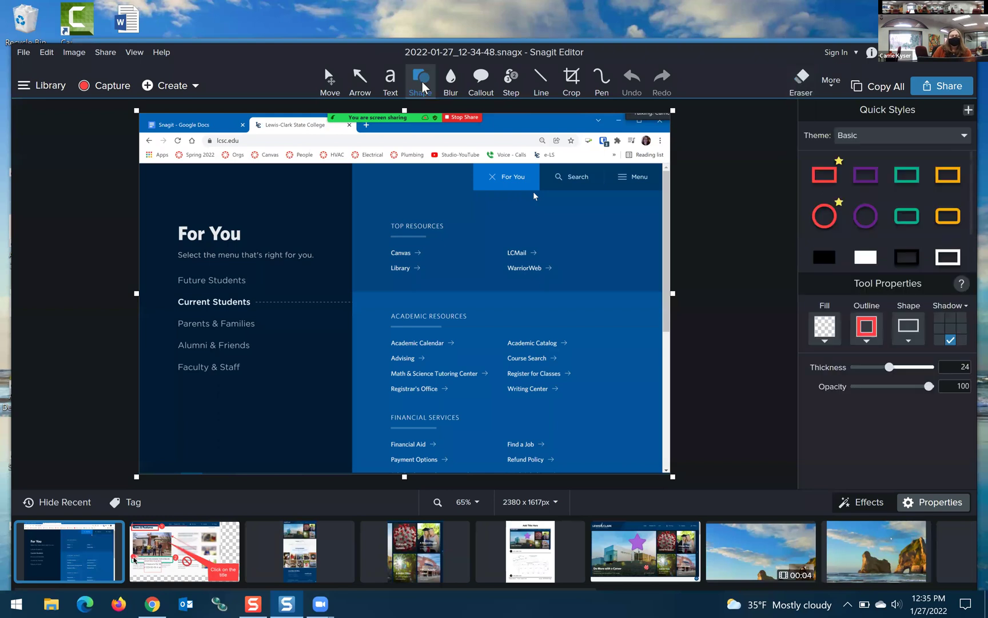
pyautogui.click(830, 186)
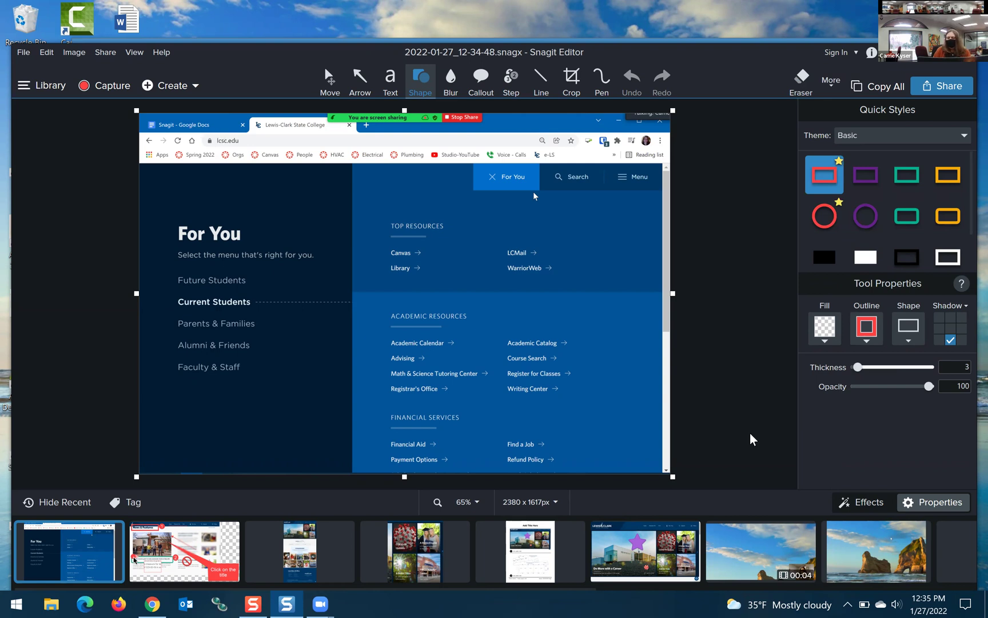
pyautogui.moveTo(861, 367); pyautogui.dragTo(873, 373)
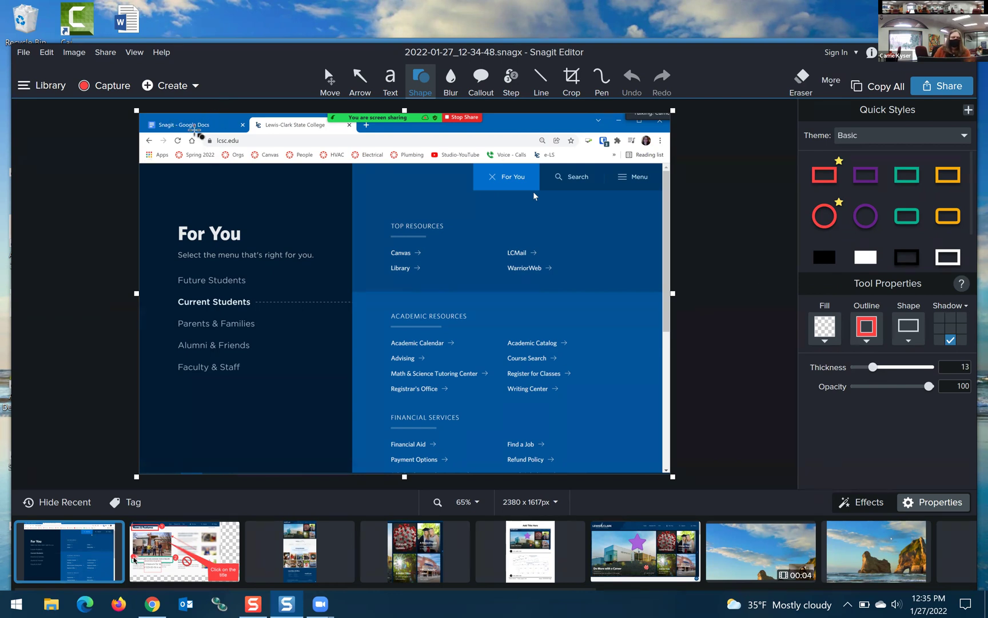
pyautogui.moveTo(196, 131); pyautogui.dragTo(268, 151)
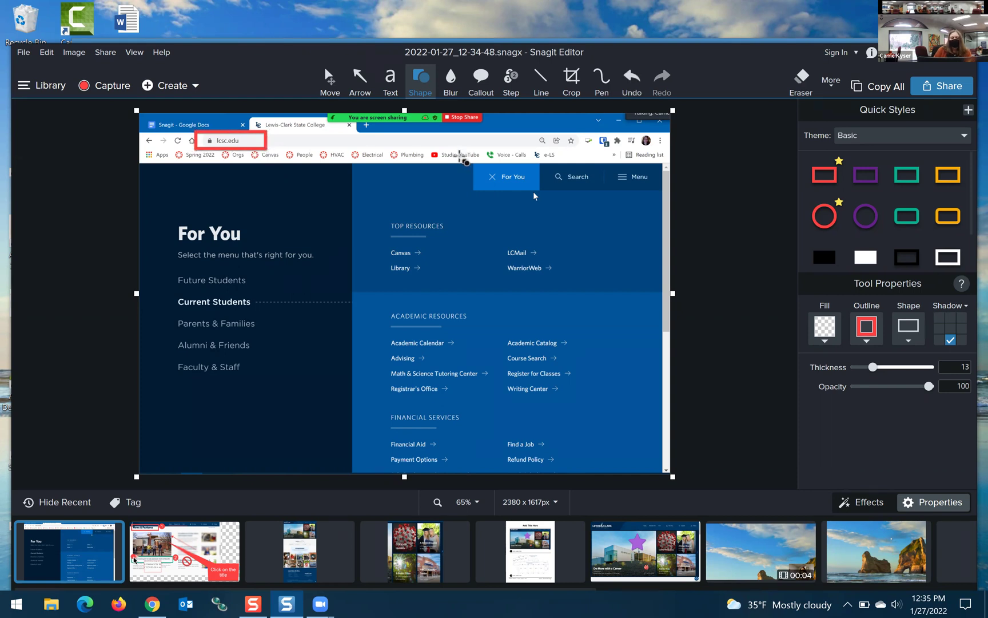
pyautogui.moveTo(466, 163); pyautogui.dragTo(545, 196)
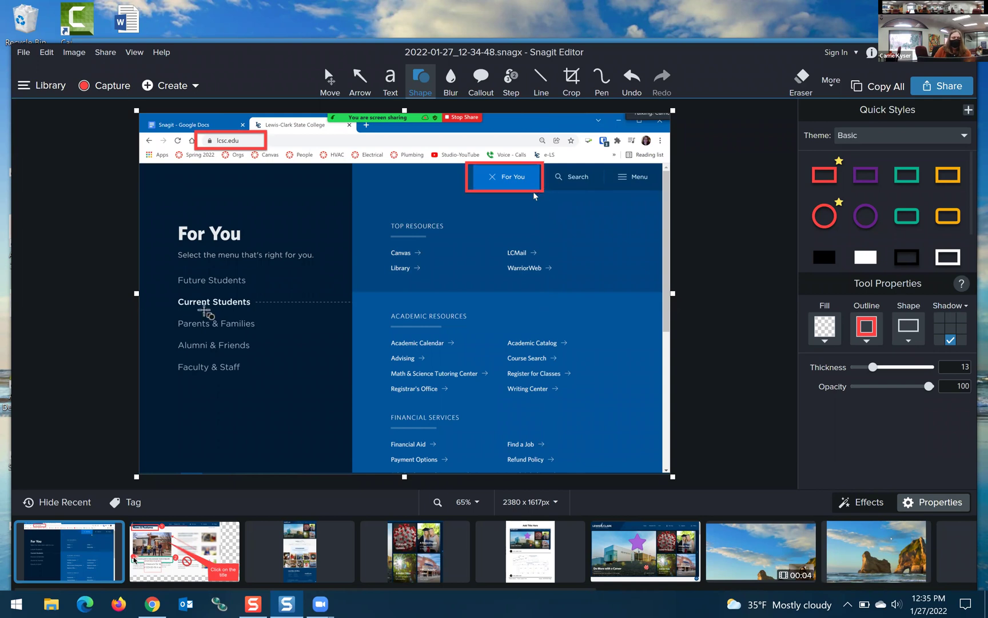
pyautogui.moveTo(169, 289); pyautogui.dragTo(280, 314)
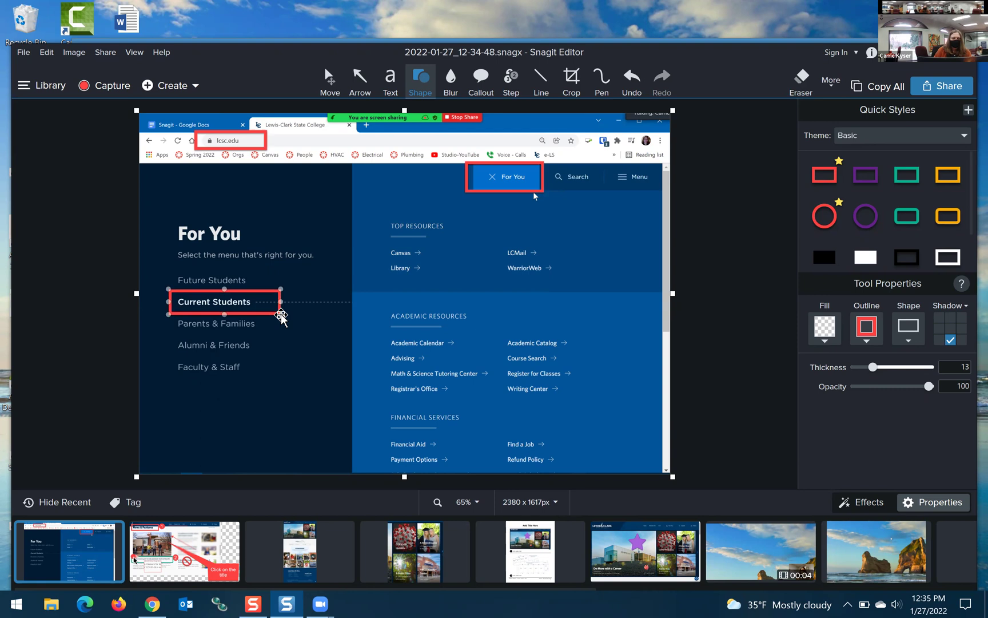
pyautogui.moveTo(379, 243)
pyautogui.mouseDown()
pyautogui.moveTo(389, 256)
pyautogui.moveTo(443, 261)
pyautogui.mouseUp()
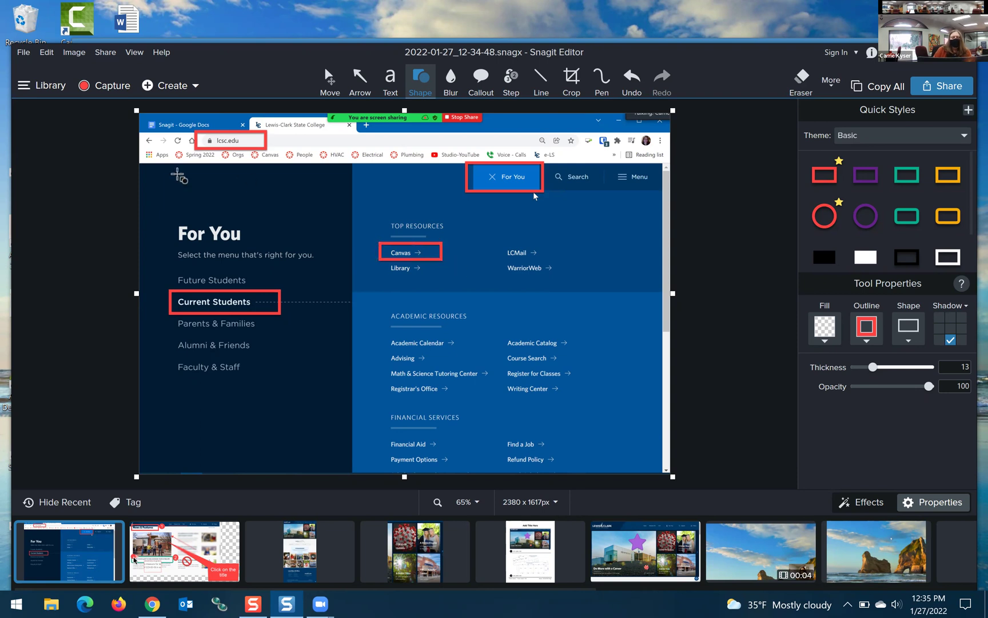
# Trim the capture's lower and right edges to about 2327 x 1192 px, removing the lower resource lists and scrollbar.
pyautogui.click(555, 343)
pyautogui.moveTo(405, 476); pyautogui.dragTo(405, 382)
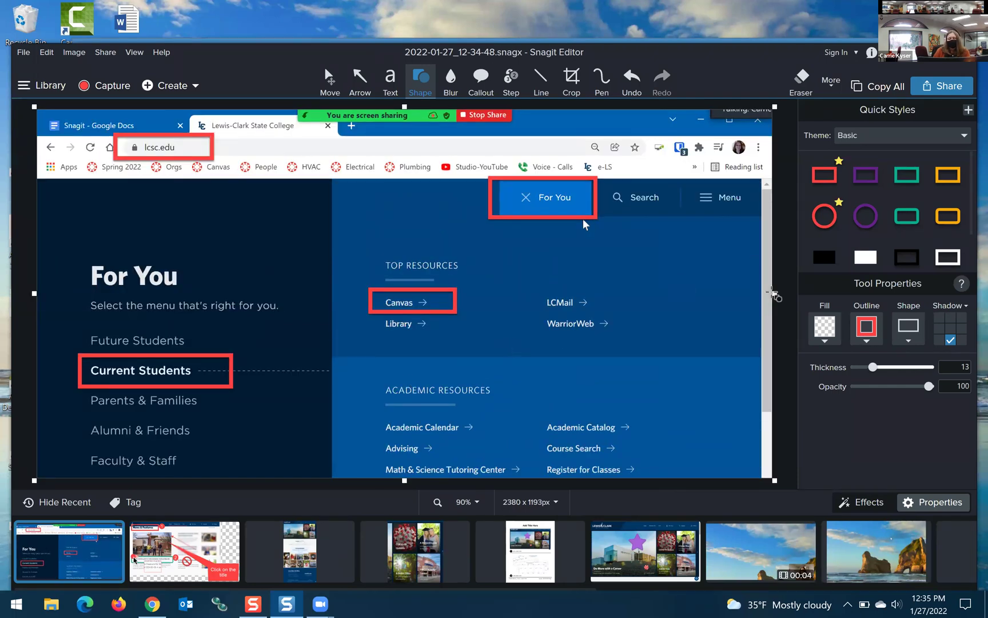
pyautogui.moveTo(771, 293); pyautogui.dragTo(758, 300)
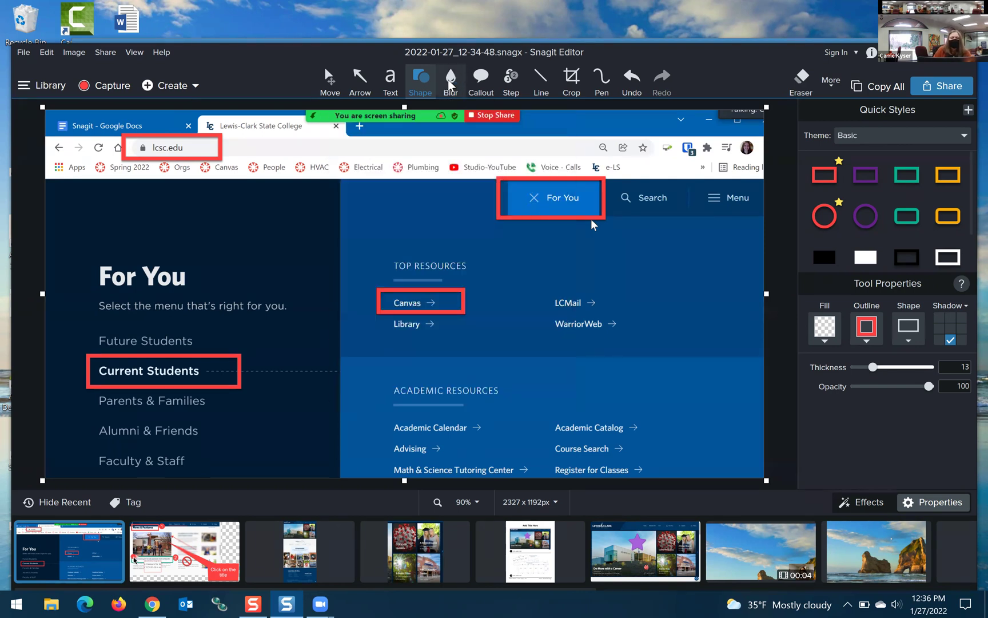
# Blur the bookmarks after Apps and the browser's extension and profile icons at intensity 25.
pyautogui.click(449, 81)
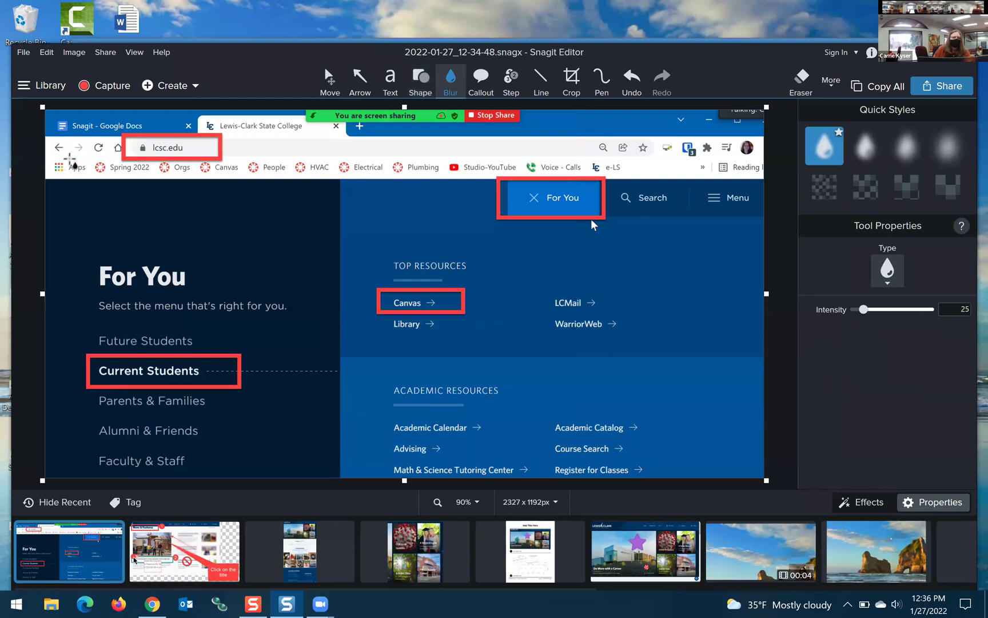
pyautogui.moveTo(90, 159); pyautogui.dragTo(769, 179)
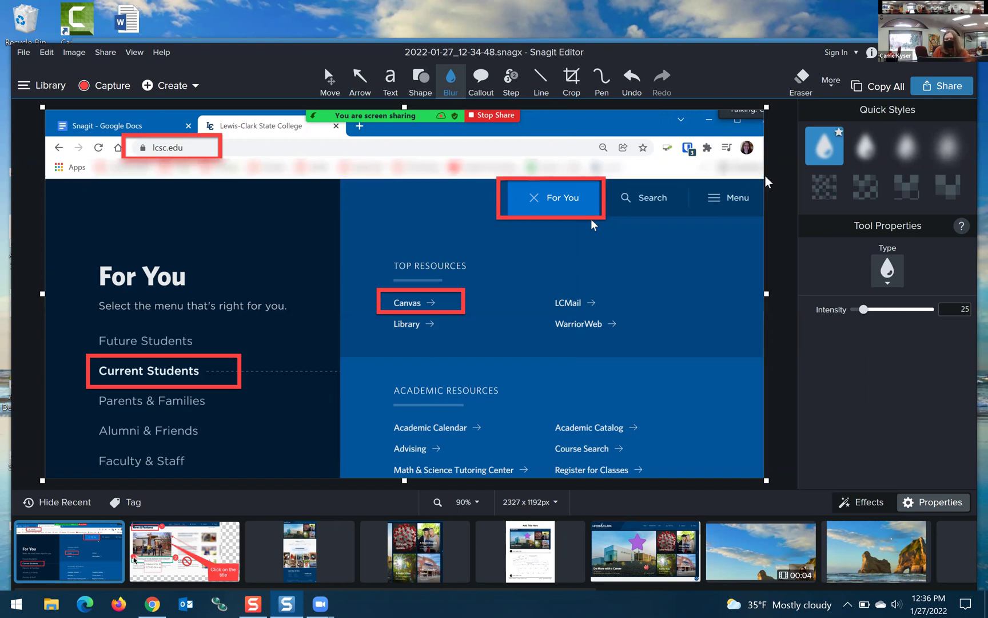
pyautogui.click(750, 169)
pyautogui.moveTo(679, 131); pyautogui.dragTo(761, 168)
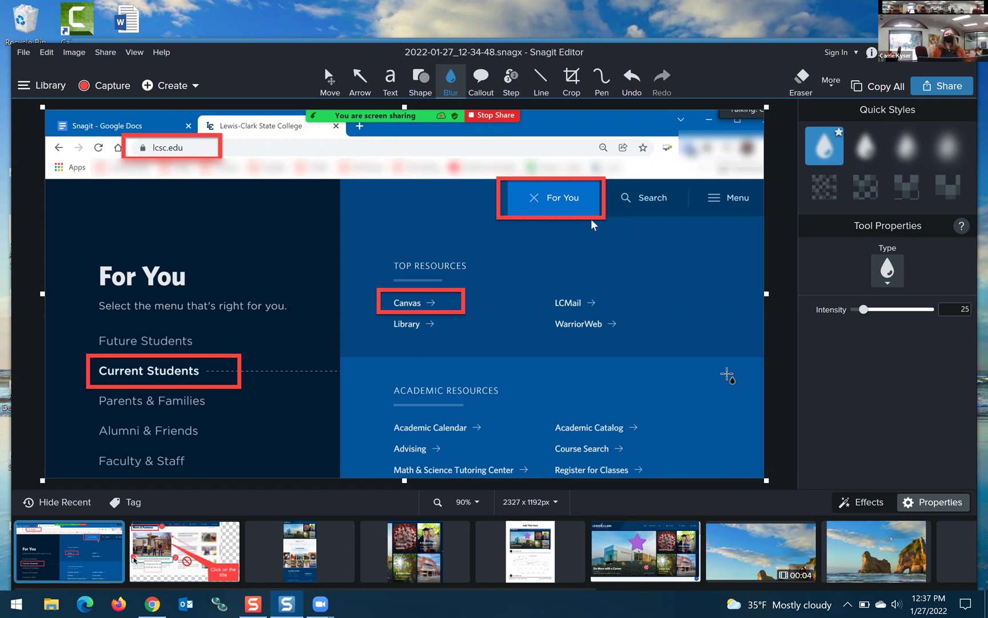
pyautogui.click(266, 176)
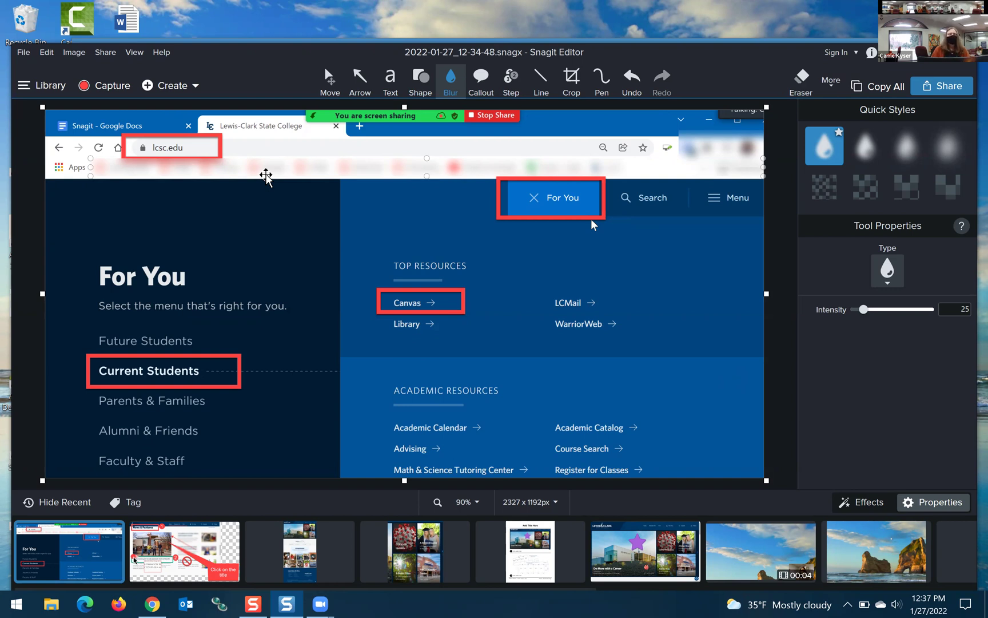
# Place a red step marker numbered 1 beside the outlined lcsc.edu address.
pyautogui.click(511, 82)
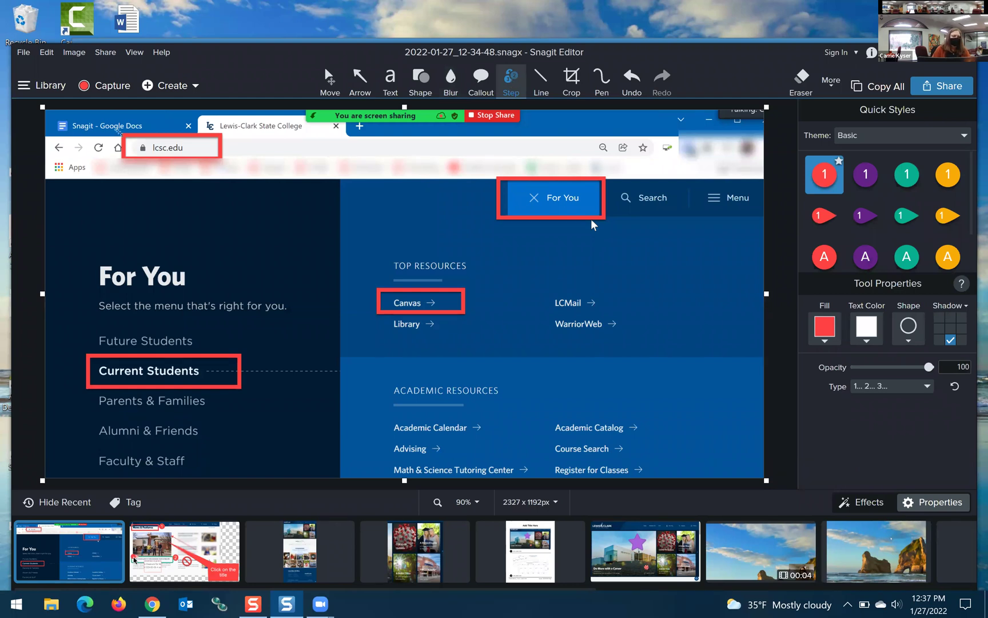
pyautogui.moveTo(114, 129); pyautogui.dragTo(109, 123)
pyautogui.click(108, 124)
pyautogui.moveTo(112, 205)
pyautogui.mouseDown()
pyautogui.moveTo(111, 220)
pyautogui.moveTo(315, 159)
pyautogui.moveTo(360, 188)
pyautogui.moveTo(269, 180)
pyautogui.moveTo(124, 146)
pyautogui.moveTo(119, 130)
pyautogui.moveTo(151, 166)
pyautogui.moveTo(118, 143)
pyautogui.mouseUp()
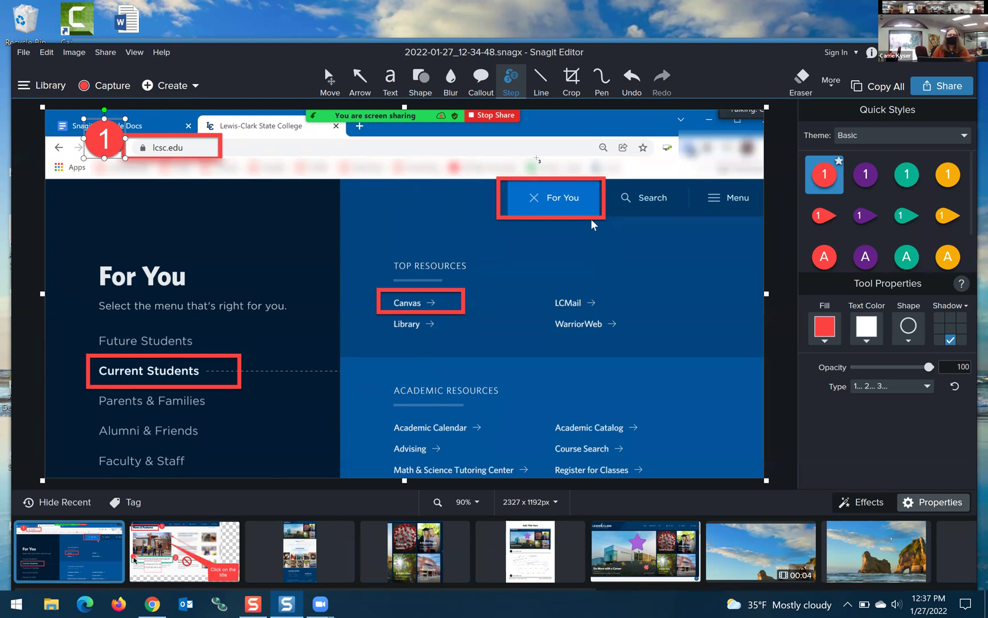
# Add a step marker at the upper-left corner of the For You outline and set its number to 2.
pyautogui.click(479, 178)
pyautogui.click(485, 175)
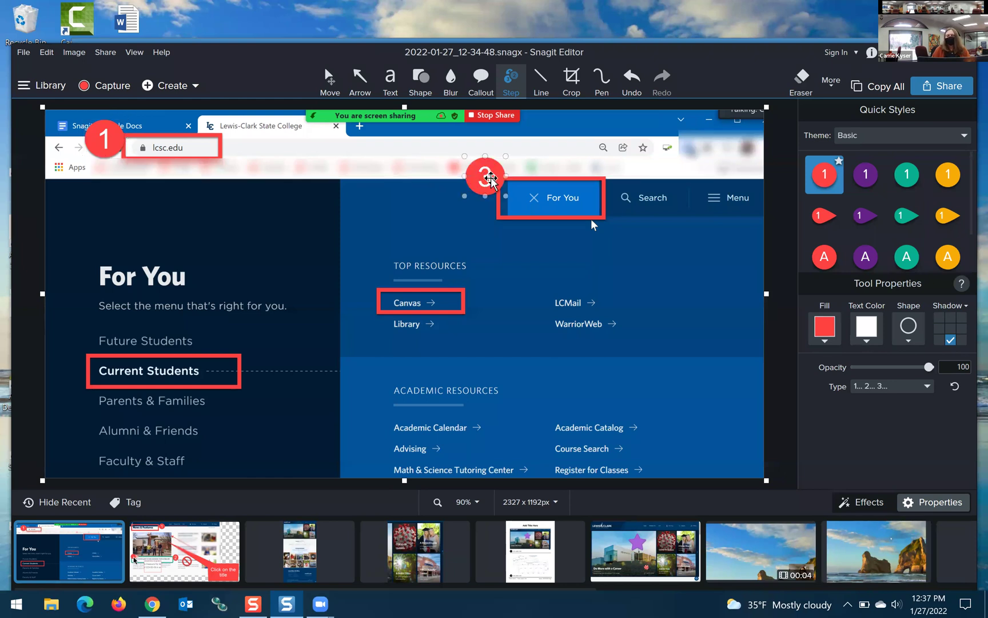
pyautogui.moveTo(490, 179); pyautogui.dragTo(485, 181)
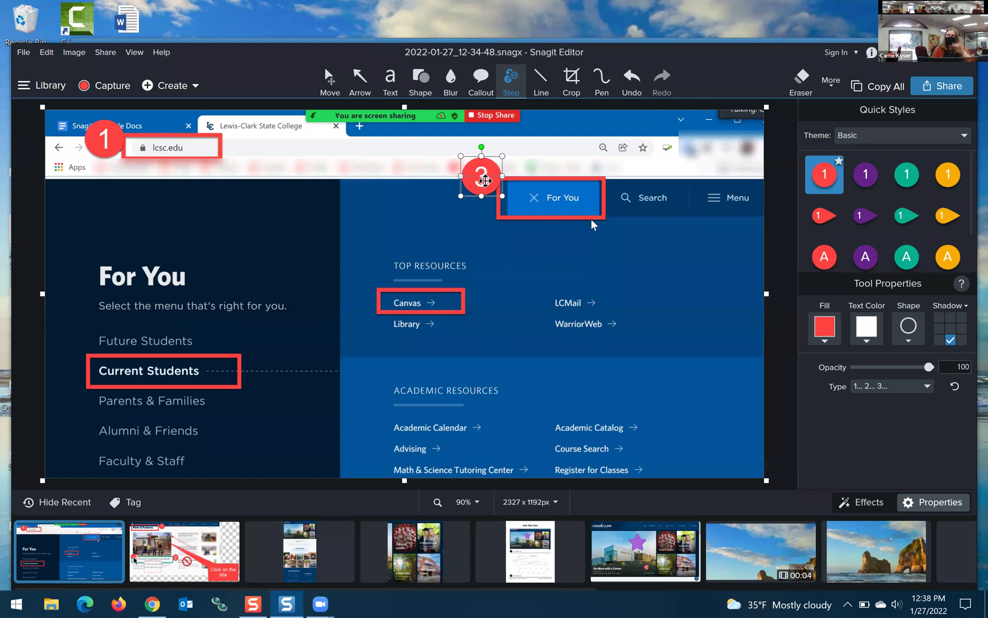
pyautogui.doubleClick(485, 179)
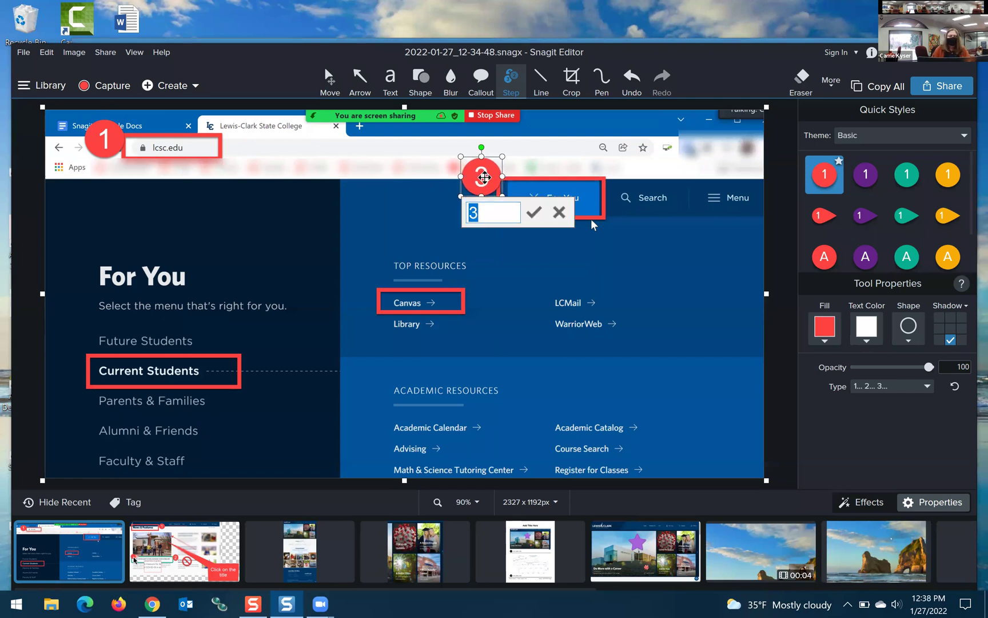
pyautogui.write('2')
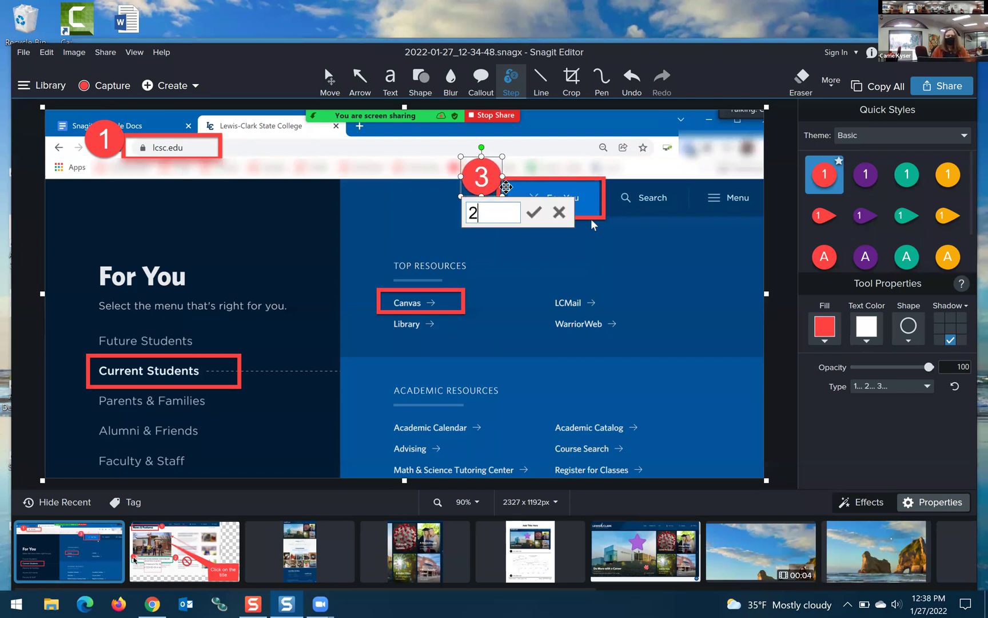
pyautogui.click(535, 212)
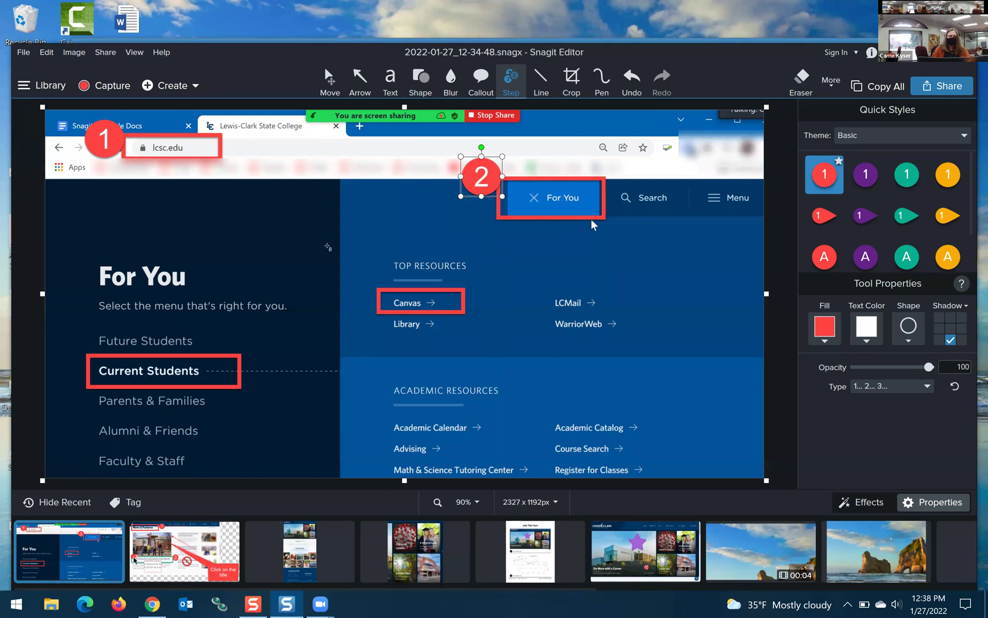
pyautogui.press('Escape')
# Place step marker 3 at the Current Students outline and step marker 4 at the Canvas outline.
pyautogui.click(70, 340)
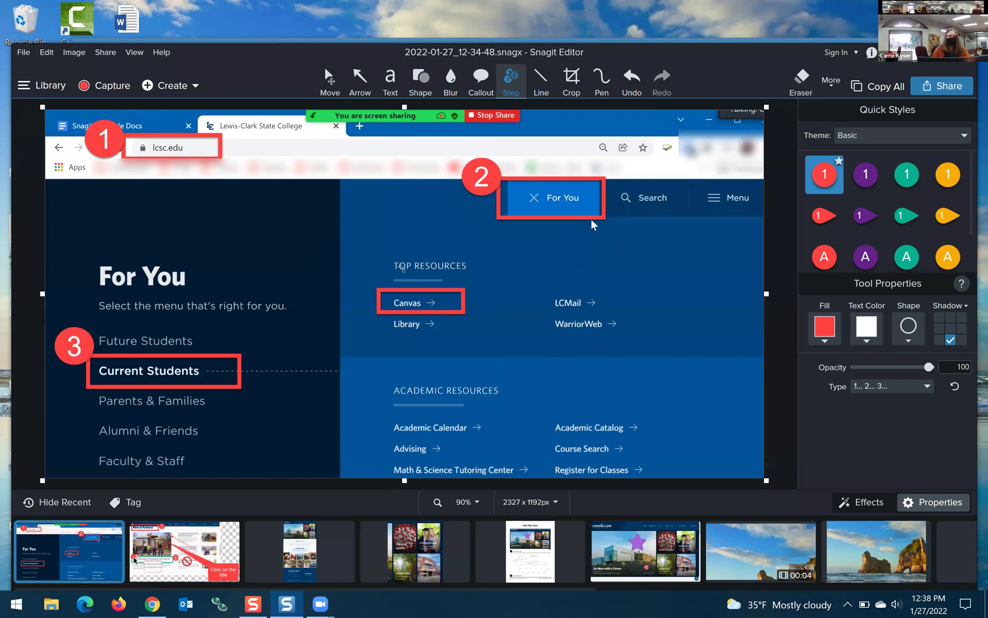
pyautogui.click(366, 278)
pyautogui.moveTo(366, 279); pyautogui.dragTo(375, 283)
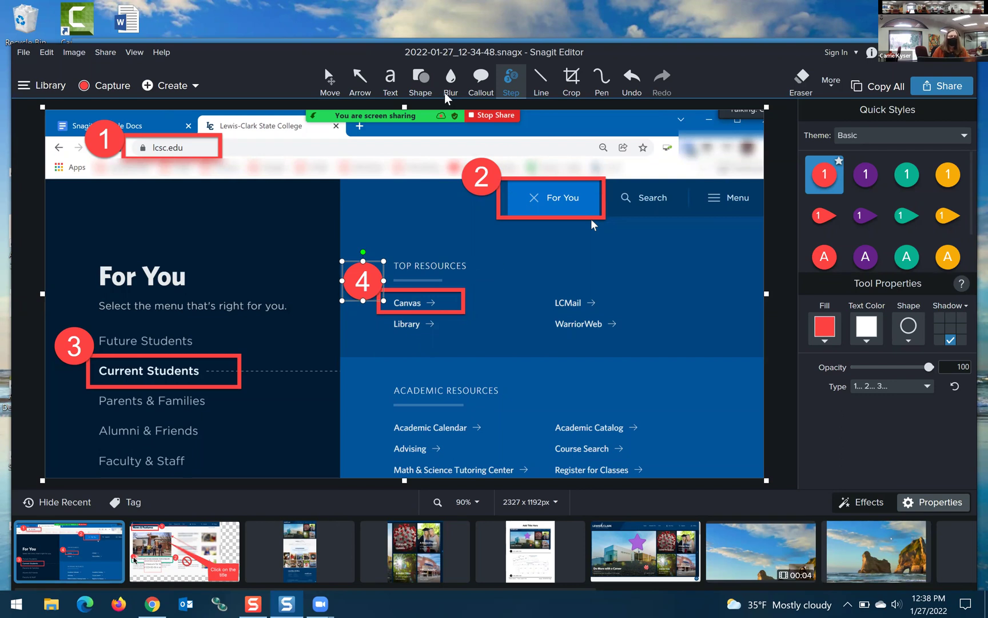
pyautogui.click(482, 75)
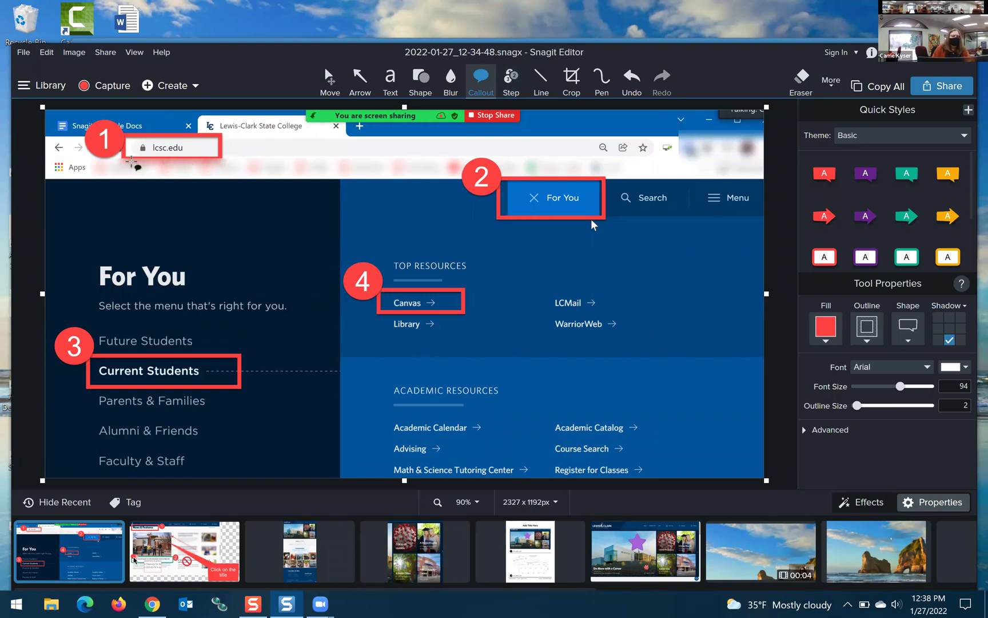
pyautogui.moveTo(131, 162)
pyautogui.mouseDown()
pyautogui.moveTo(193, 219)
pyautogui.moveTo(360, 283)
pyautogui.moveTo(324, 247)
pyautogui.mouseUp()
pyautogui.write('Go to')
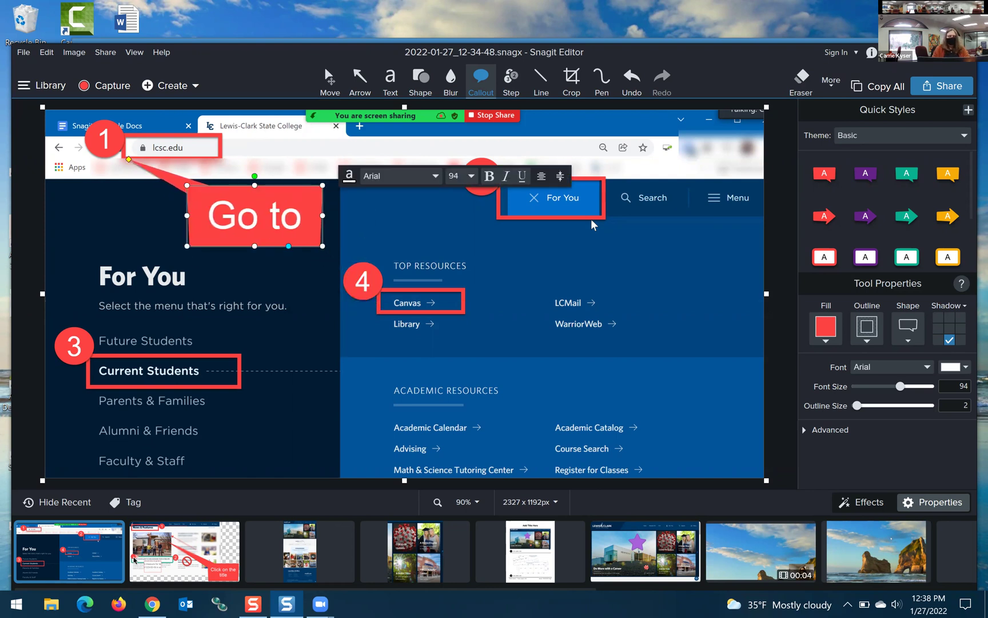
pyautogui.write(' www.lcsc')
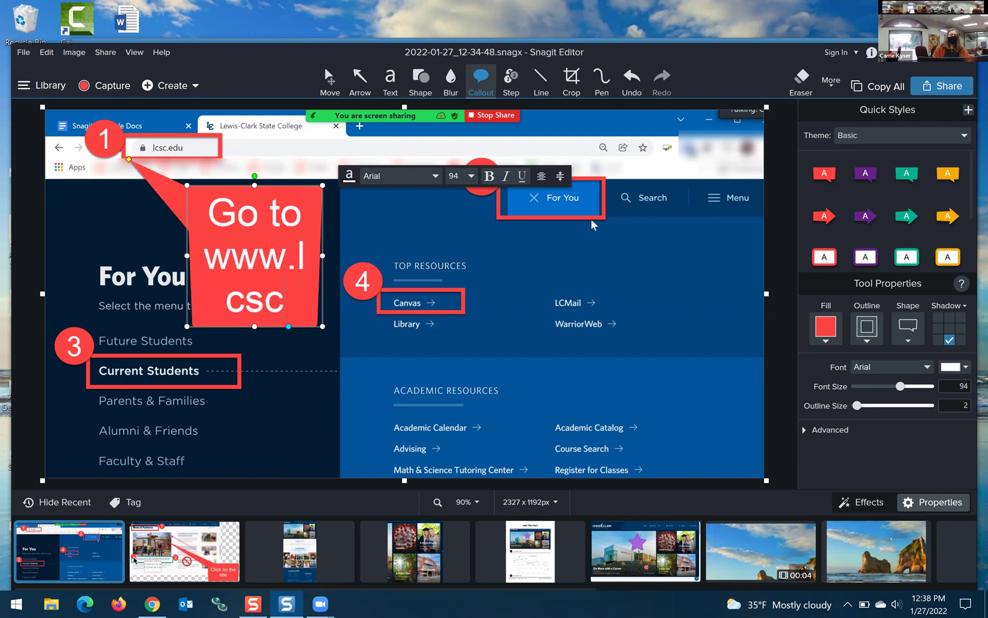
pyautogui.write('.edu')
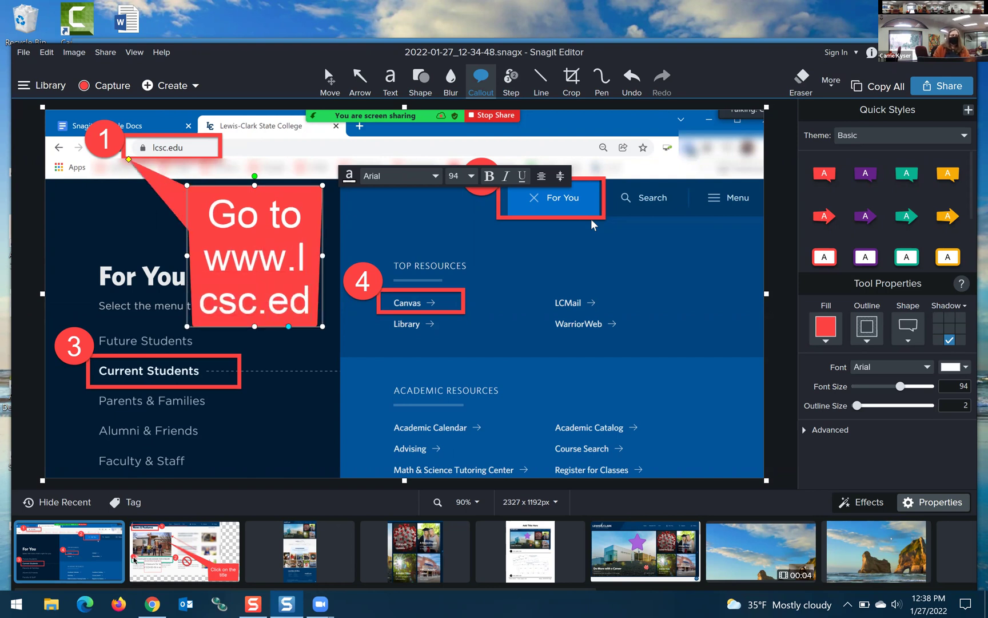
# Set the font size of all the callout's text to 31.
pyautogui.hotkey('shift', 'Left')
pyautogui.hotkey('shift', 'Left')
pyautogui.hotkey('shift', 'Left')
pyautogui.hotkey('shift', 'Left')
pyautogui.hotkey('shift', 'Left')
pyautogui.hotkey('shift', 'Left')
pyautogui.hotkey('shift', 'Left')
pyautogui.hotkey('shift', 'Left')
pyautogui.hotkey('shift', 'Left')
pyautogui.hotkey('shift', 'Left')
pyautogui.hotkey('shift', 'Left')
pyautogui.hotkey('shift', 'Left')
pyautogui.hotkey('shift', 'Left')
pyautogui.hotkey('shift', 'Left')
pyautogui.hotkey('shift', 'Left')
pyautogui.hotkey('shift', 'Left')
pyautogui.hotkey('shift', 'Left')
pyautogui.hotkey('shift', 'Left')
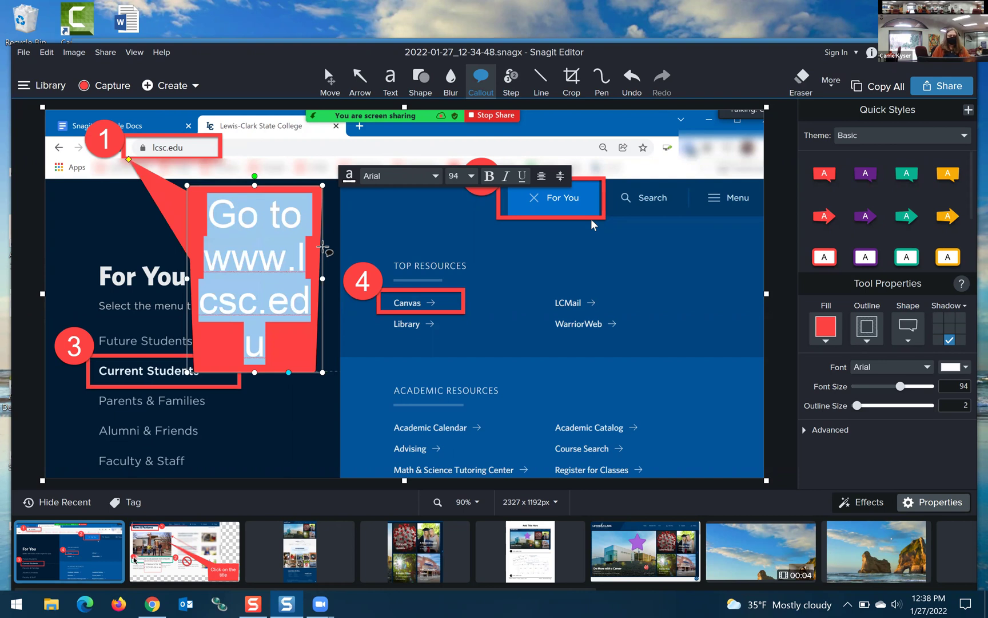
pyautogui.moveTo(900, 387); pyautogui.dragTo(870, 387)
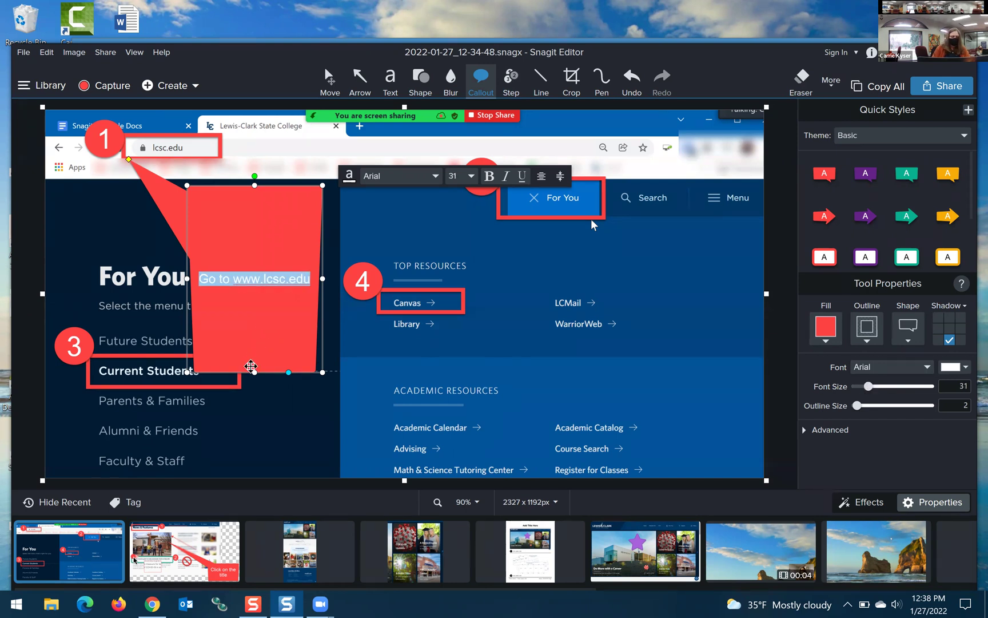
# Shorten the callout box to fit its single line and trim the capture's top edge to about 2326 x 1157 px.
pyautogui.moveTo(253, 371); pyautogui.dragTo(254, 229)
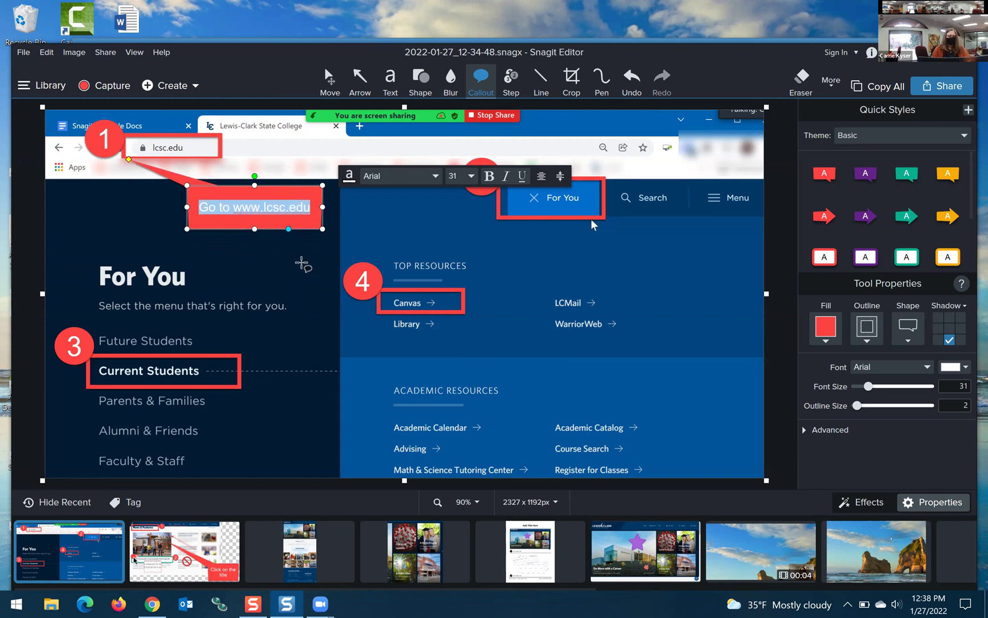
pyautogui.click(313, 262)
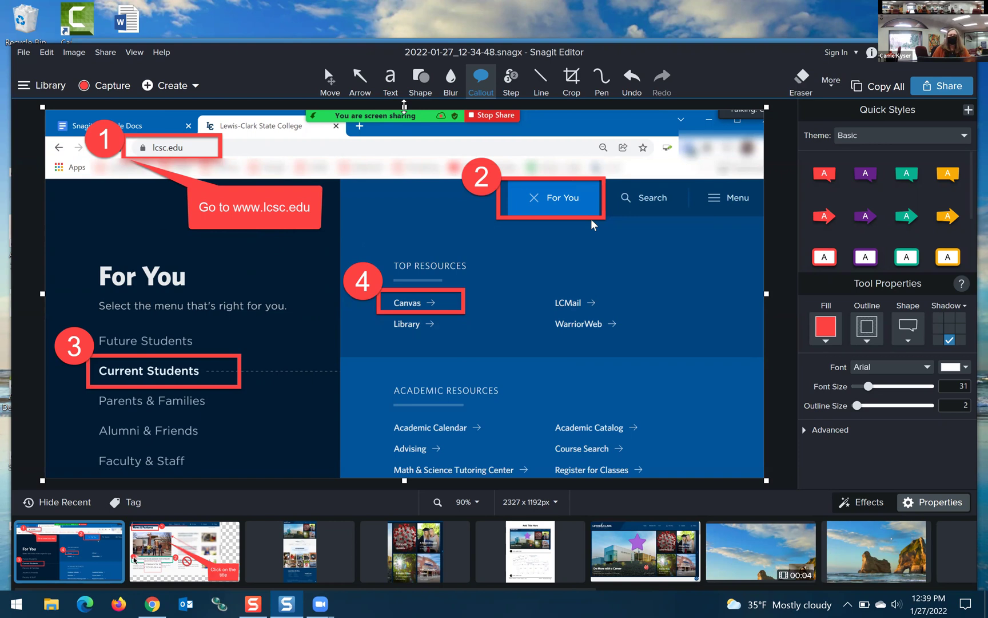
pyautogui.moveTo(404, 107); pyautogui.dragTo(404, 124)
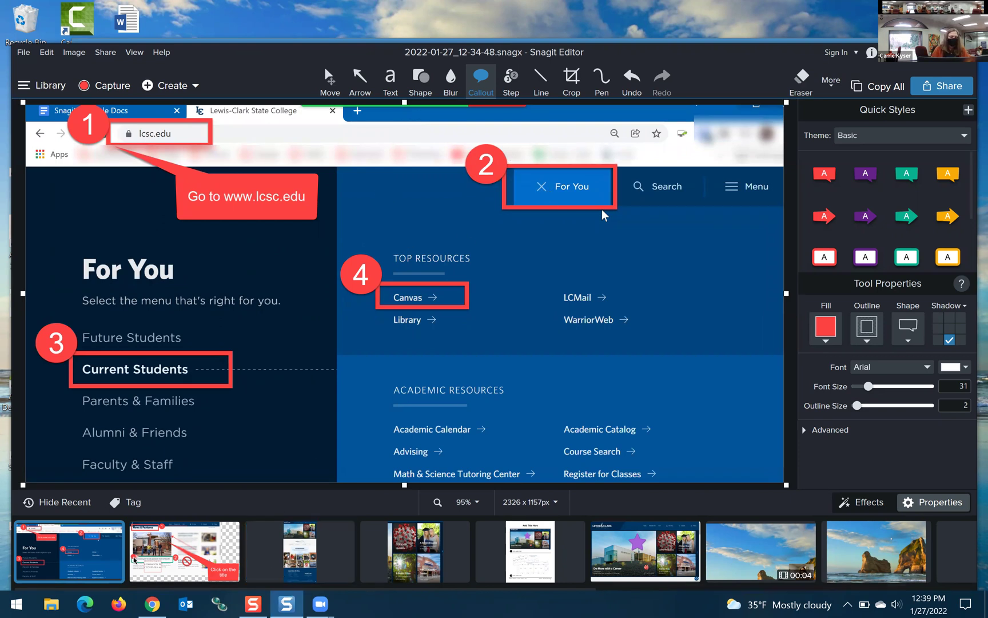
# Switch to Chrome, open the Canvas login page from Top Resources, and narrow the browser window around the login form.
pyautogui.click(153, 603)
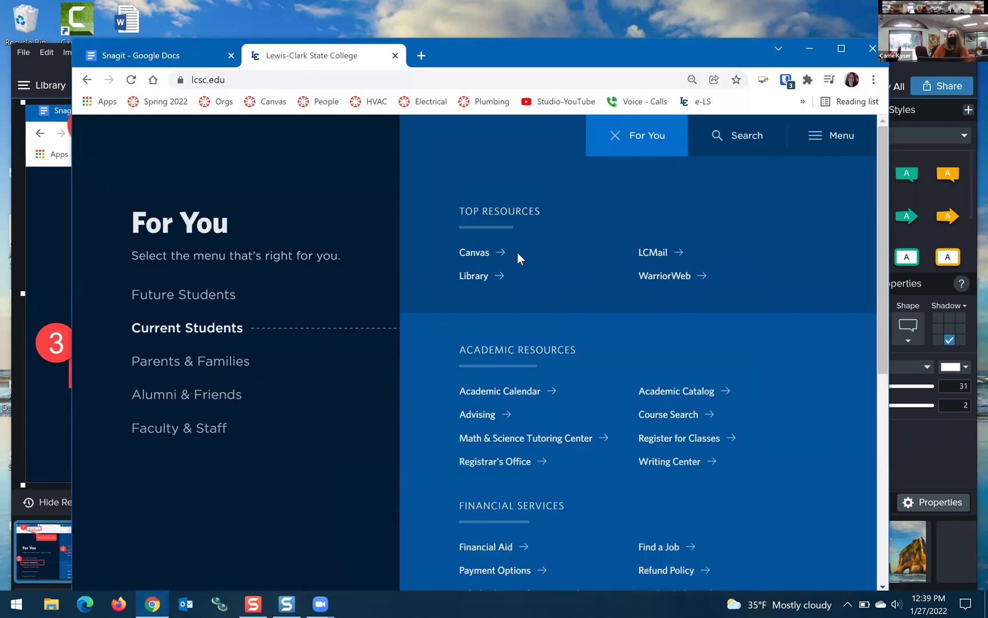
pyautogui.click(480, 254)
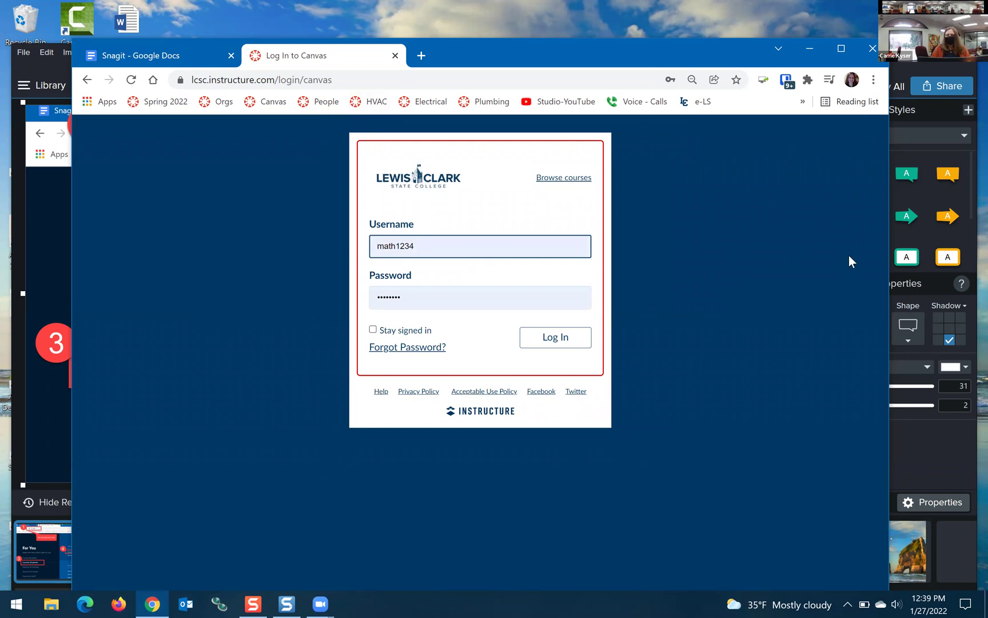
pyautogui.moveTo(760, 64); pyautogui.dragTo(760, 80)
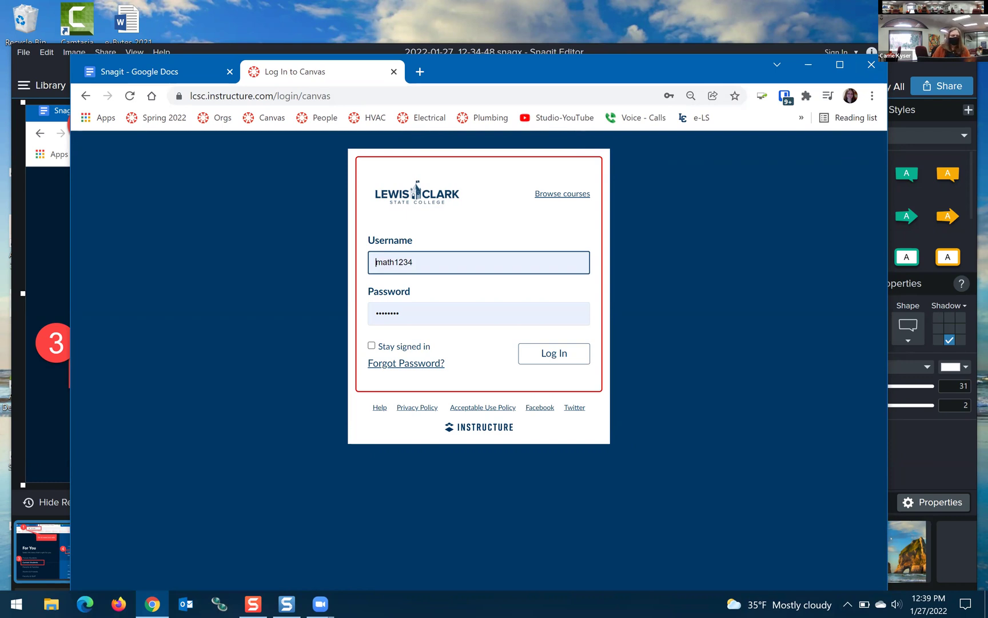
pyautogui.moveTo(888, 54); pyautogui.dragTo(580, 42)
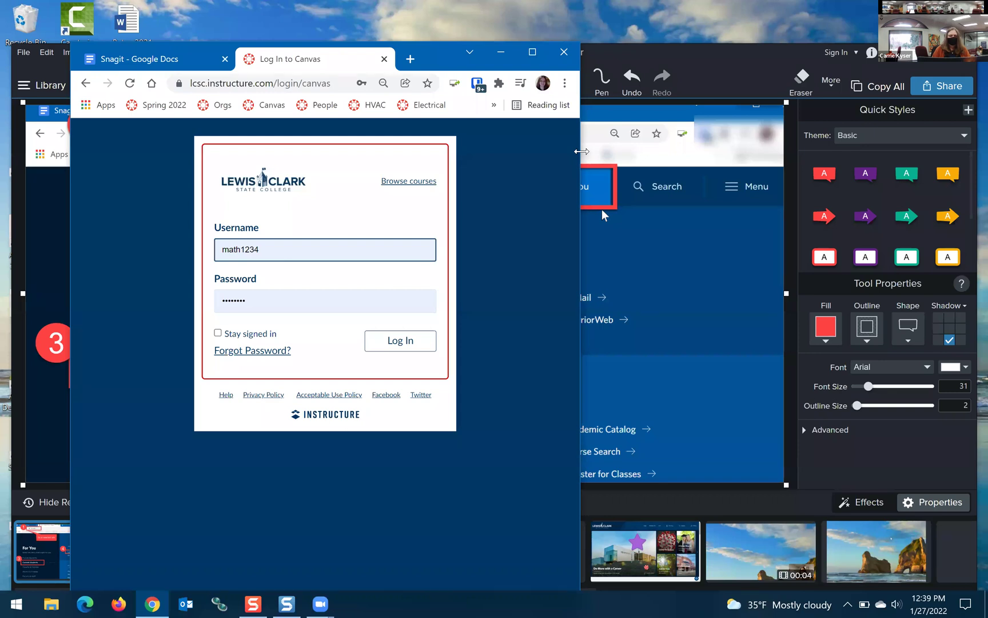
# Resize the browser window to a narrower width that frames the Canvas login form.
pyautogui.moveTo(582, 151); pyautogui.dragTo(554, 115)
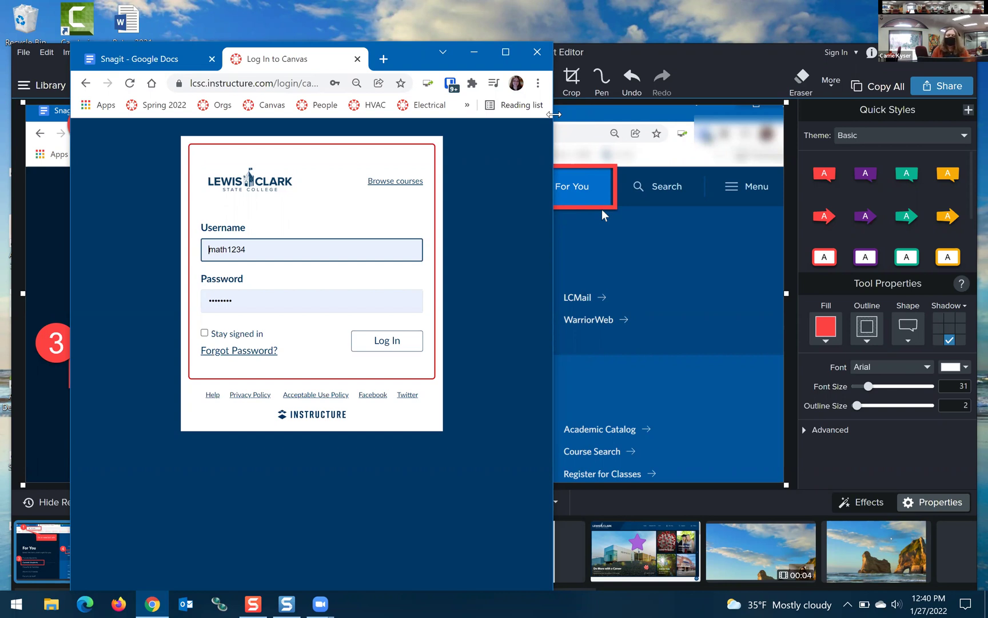
pyautogui.moveTo(554, 115); pyautogui.dragTo(837, 194)
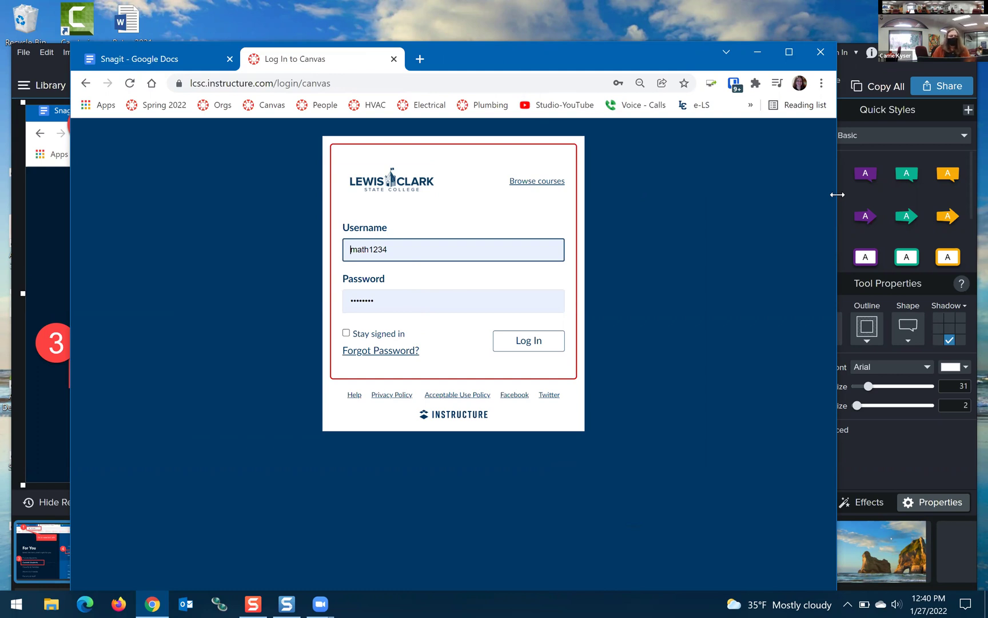
pyautogui.moveTo(837, 195); pyautogui.dragTo(607, 177)
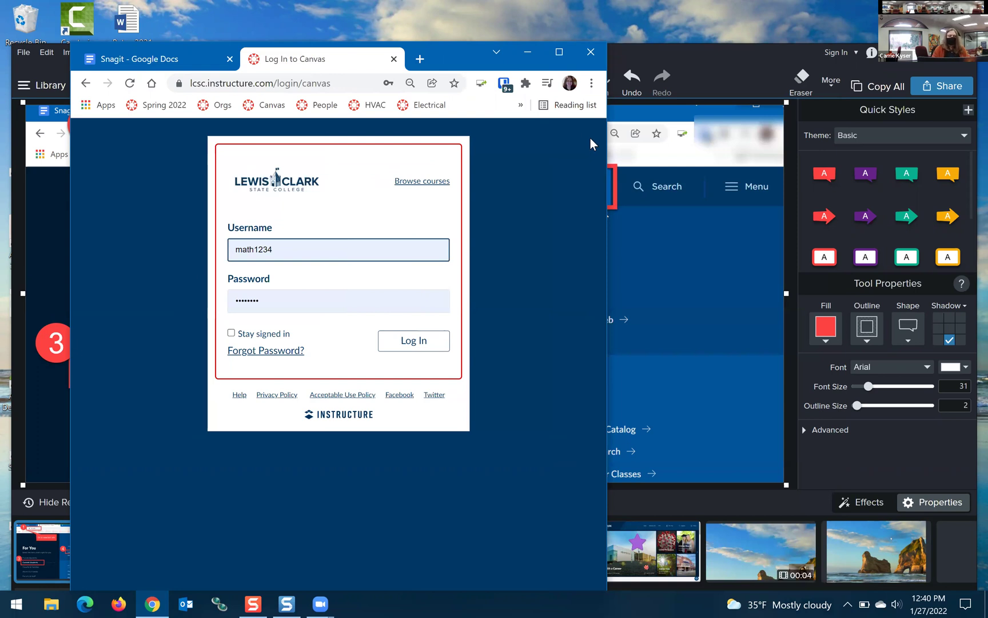
# Capture the Canvas login window and crop the capture to about 1582 x 1198 px.
pyautogui.press('Print')
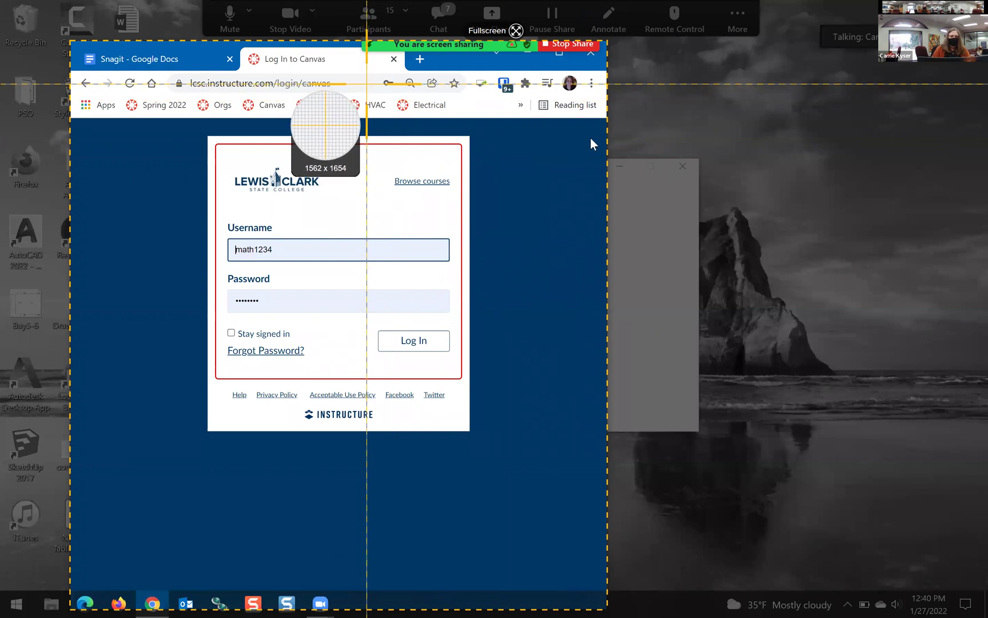
pyautogui.click(358, 84)
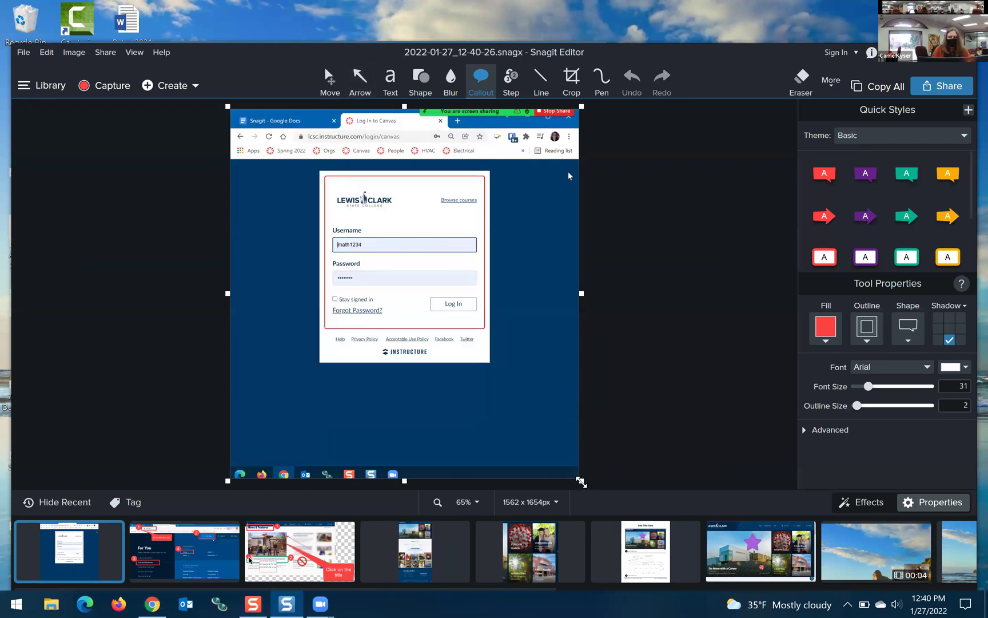
pyautogui.moveTo(580, 482); pyautogui.dragTo(586, 388)
pyautogui.moveTo(405, 101); pyautogui.dragTo(404, 109)
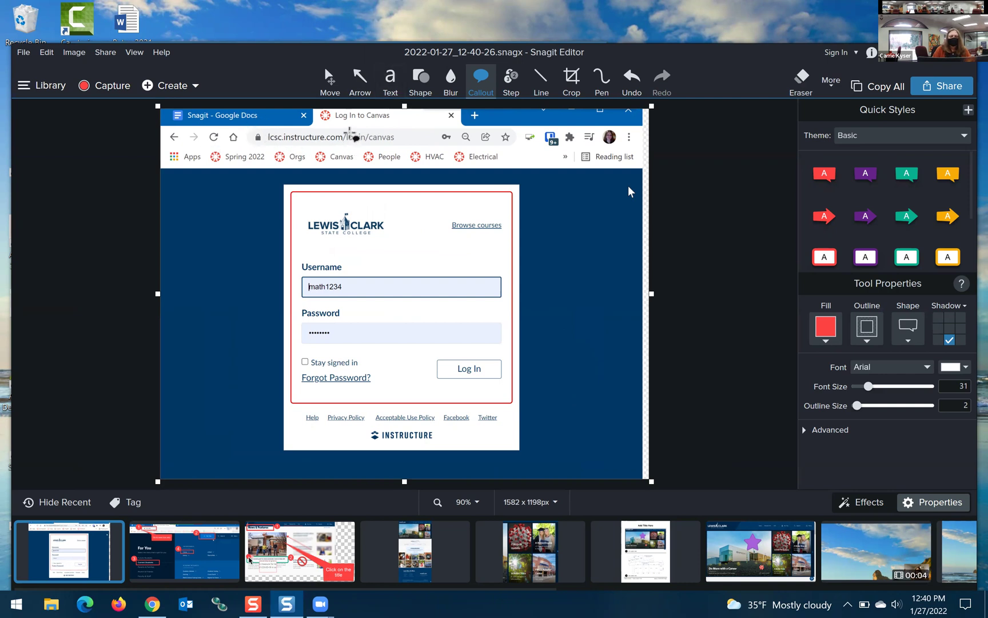
# Draw a thin red rectangle around lcsc.instructure.com in the captured address bar.
pyautogui.click(422, 91)
pyautogui.click(824, 177)
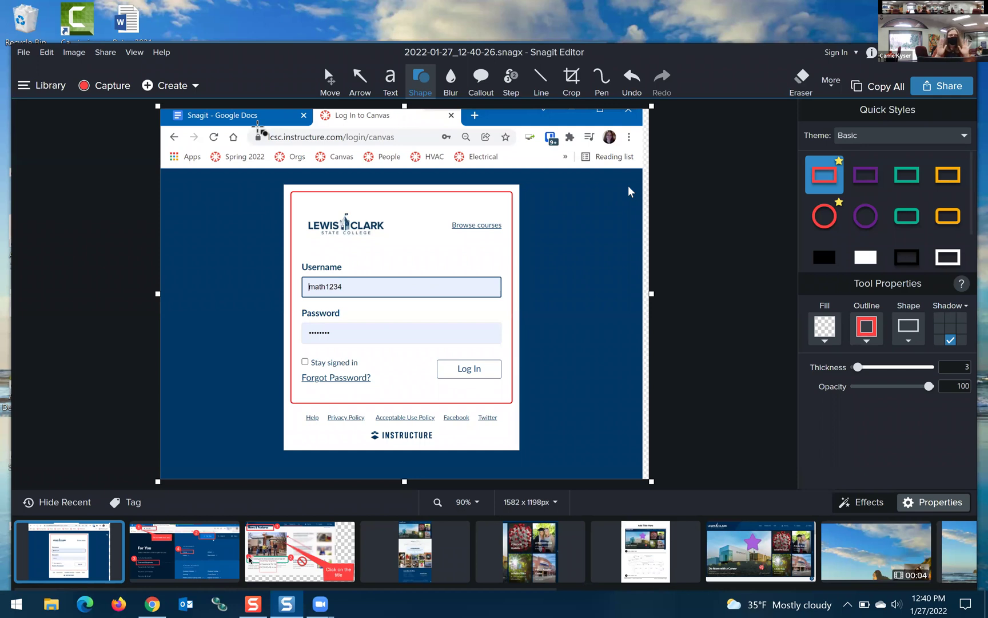
pyautogui.moveTo(253, 122); pyautogui.dragTo(343, 147)
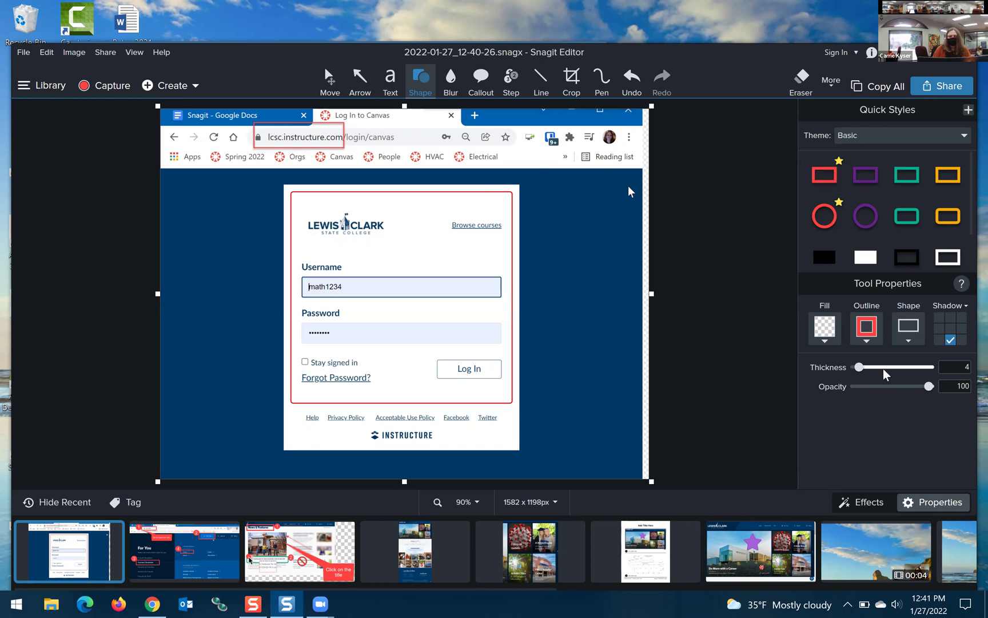
pyautogui.click(345, 137)
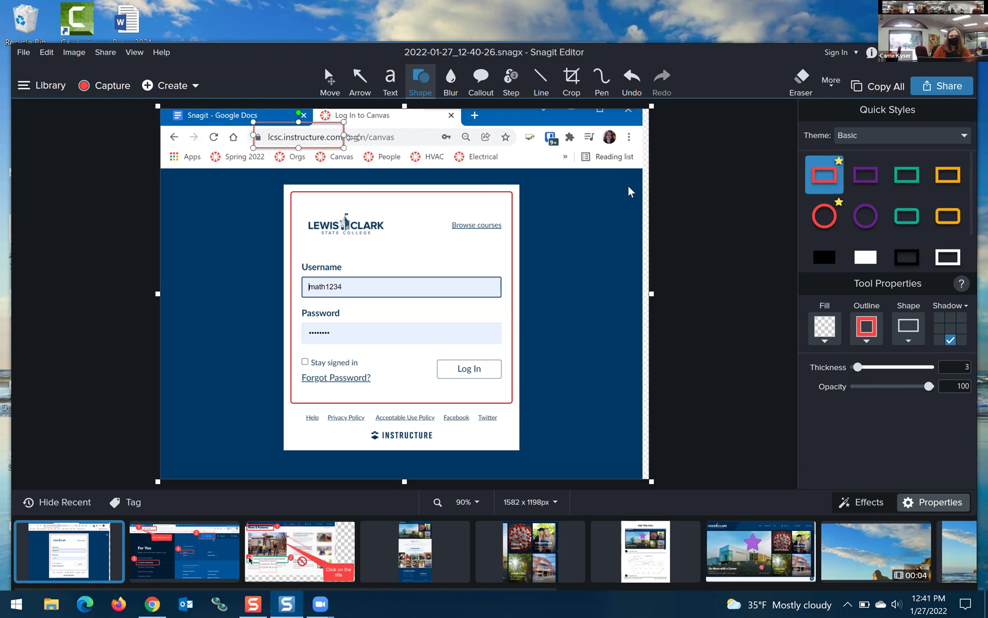
pyautogui.moveTo(858, 367)
pyautogui.mouseDown()
pyautogui.moveTo(884, 368)
pyautogui.moveTo(872, 369)
pyautogui.mouseUp()
# Outline the Username field and the Password area below it with separate red rectangles of thickness 11.
pyautogui.click(825, 174)
pyautogui.moveTo(293, 254); pyautogui.dragTo(539, 309)
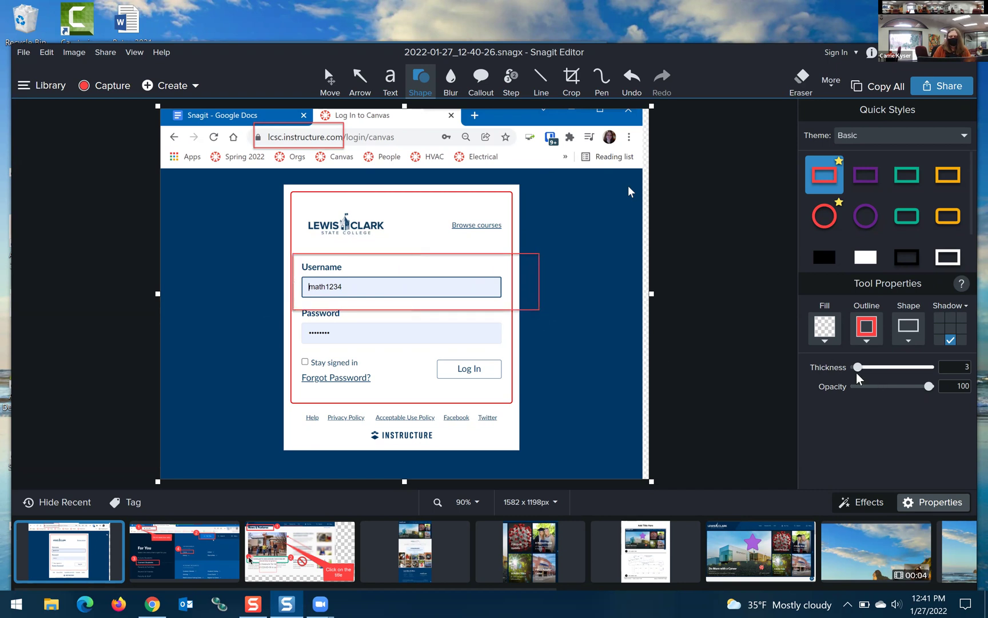
pyautogui.moveTo(858, 369); pyautogui.dragTo(873, 369)
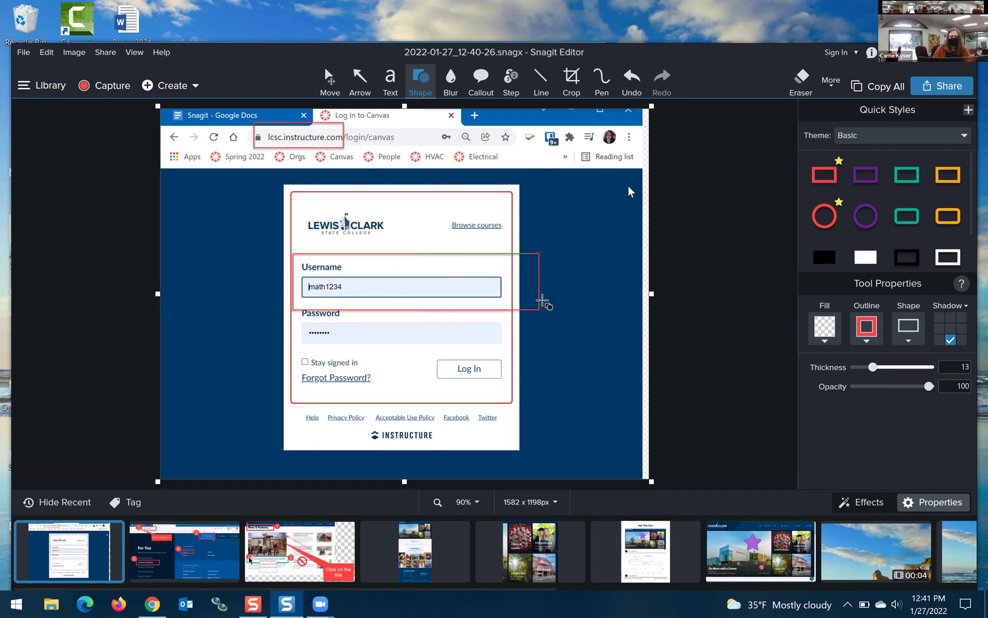
pyautogui.click(541, 300)
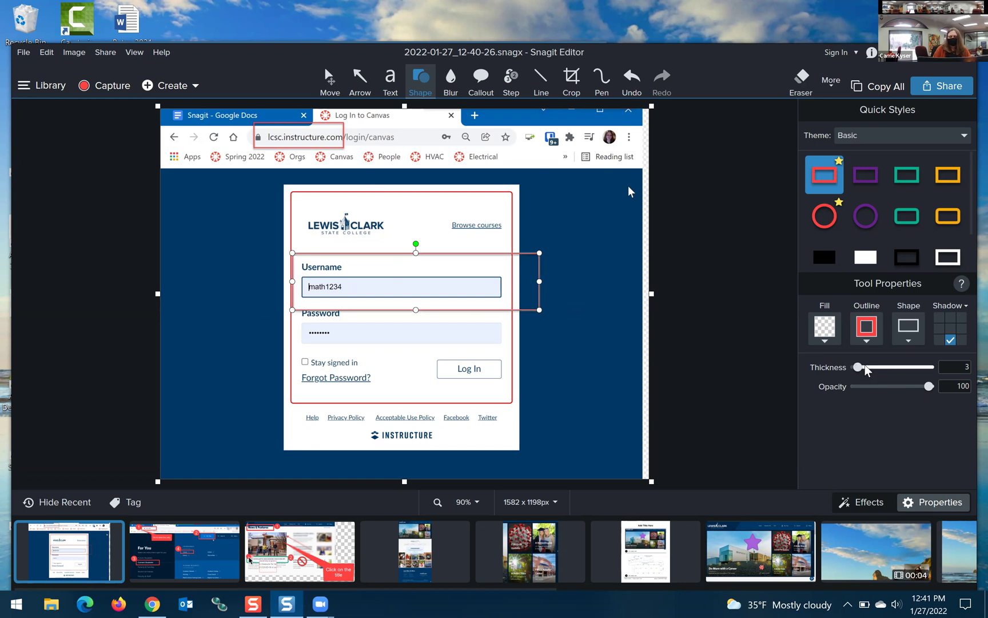
pyautogui.moveTo(866, 367); pyautogui.dragTo(870, 367)
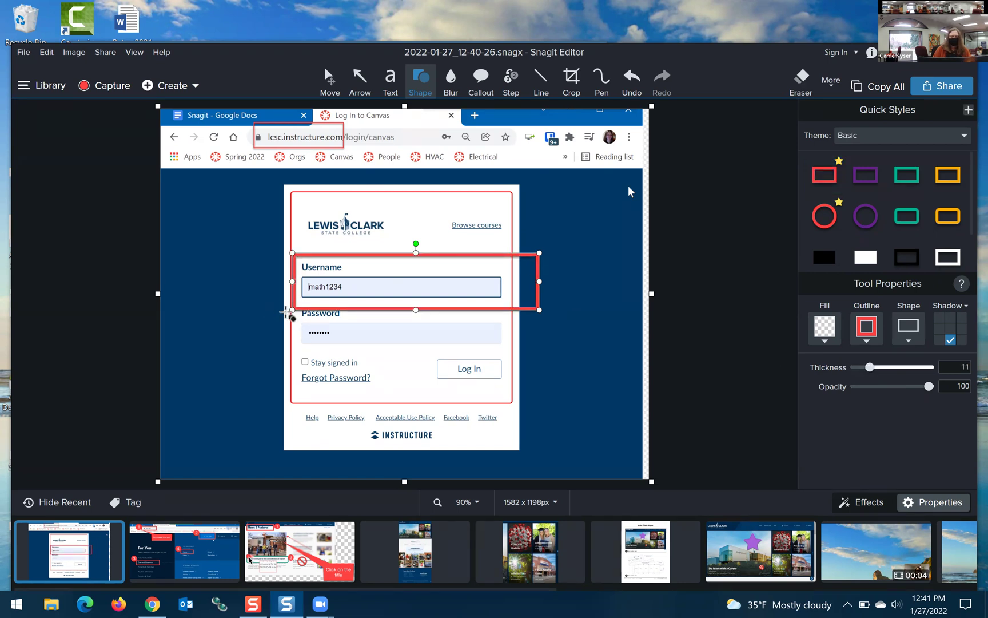
pyautogui.moveTo(415, 307); pyautogui.dragTo(416, 303)
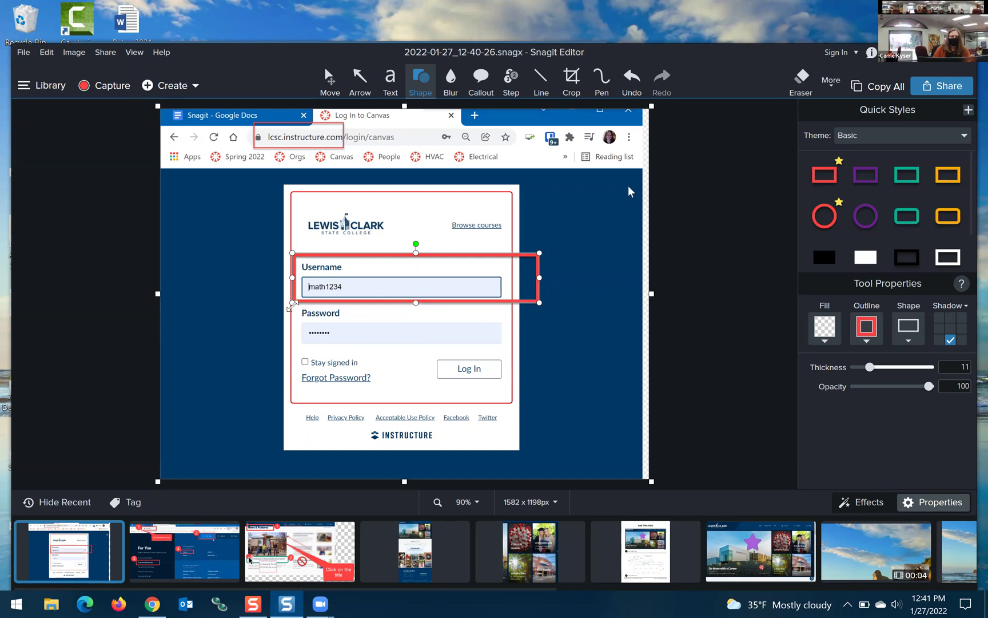
pyautogui.moveTo(295, 309); pyautogui.dragTo(429, 379)
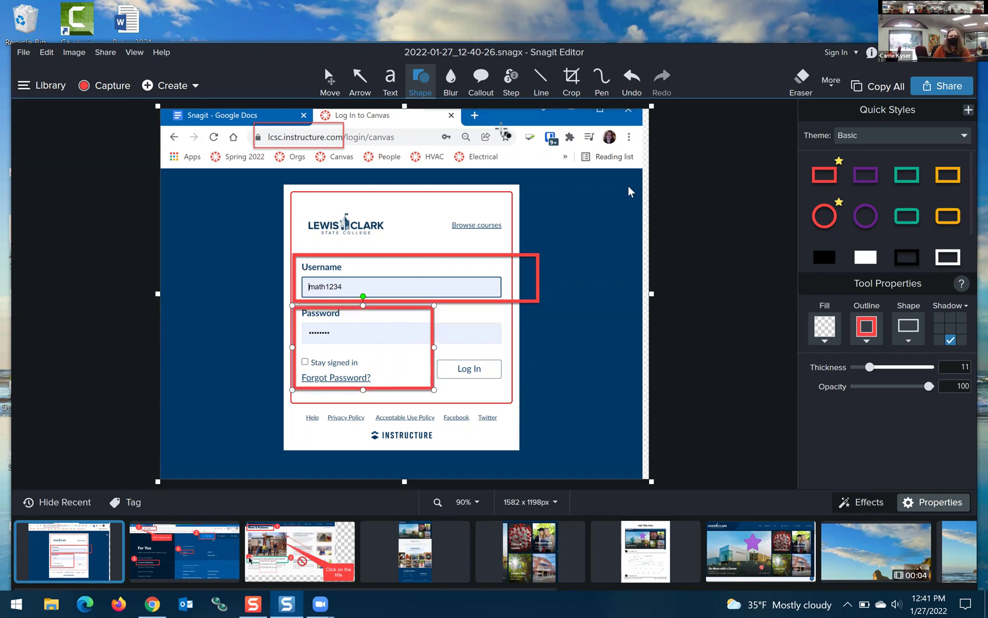
# Blur the bookmarks bar, the browser's extension and profile icons, and the Google Docs tab title in the capture.
pyautogui.click(449, 77)
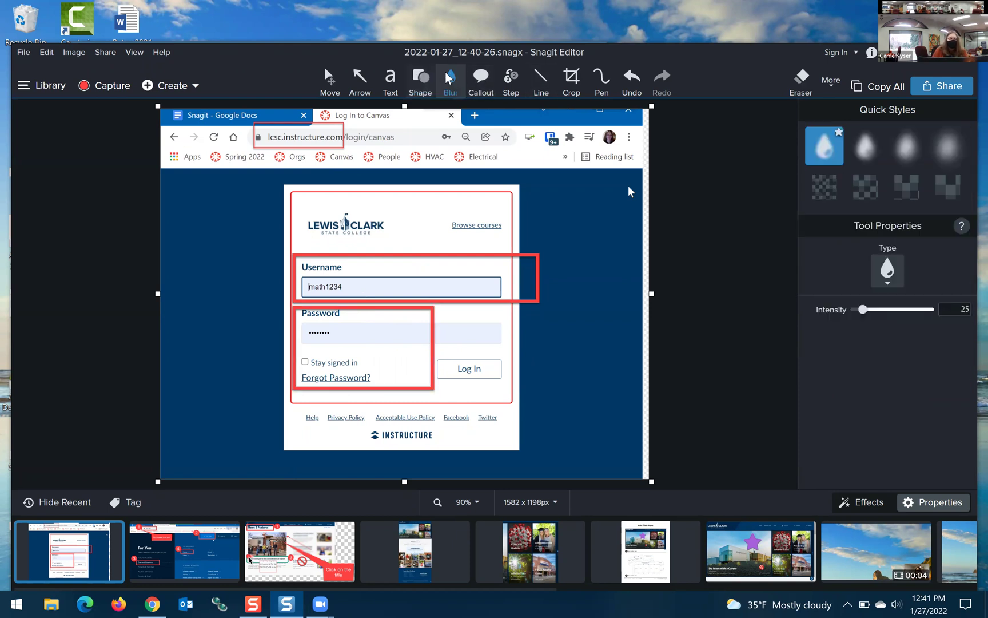
pyautogui.moveTo(209, 148); pyautogui.dragTo(647, 172)
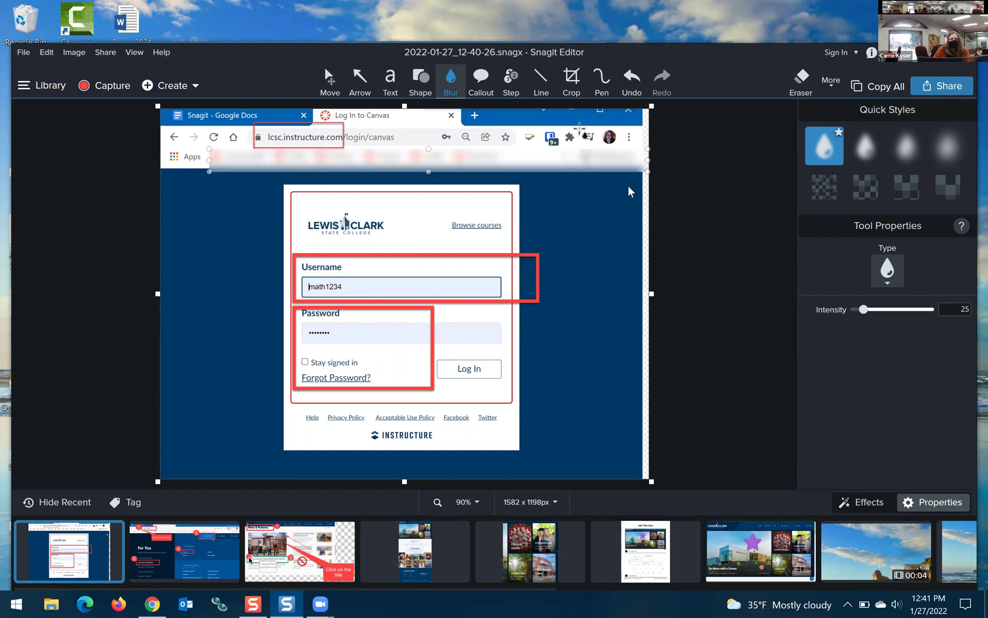
pyautogui.moveTo(541, 118); pyautogui.dragTo(640, 151)
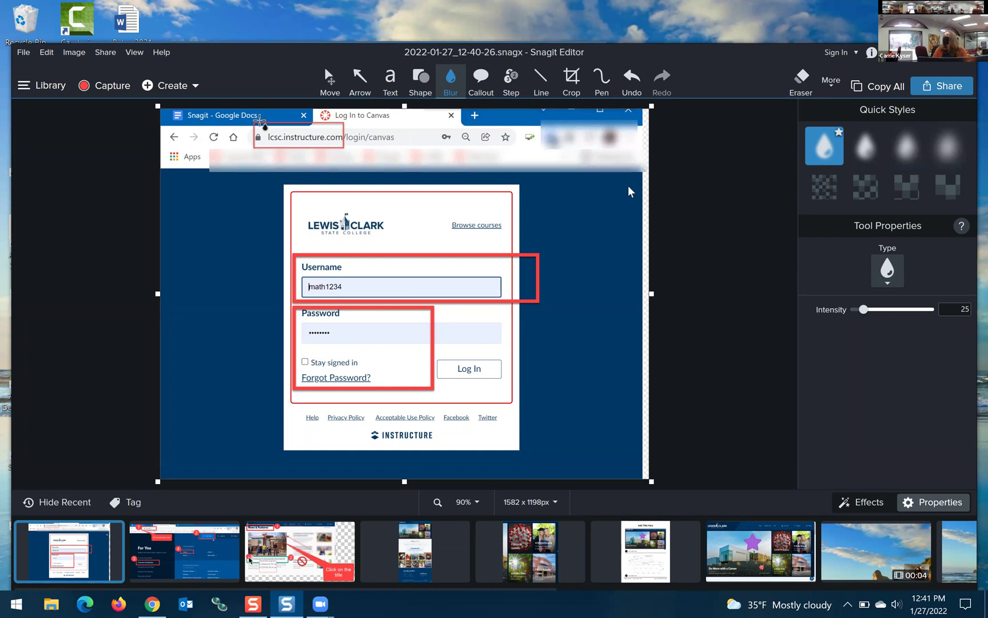
pyautogui.moveTo(261, 121); pyautogui.dragTo(169, 112)
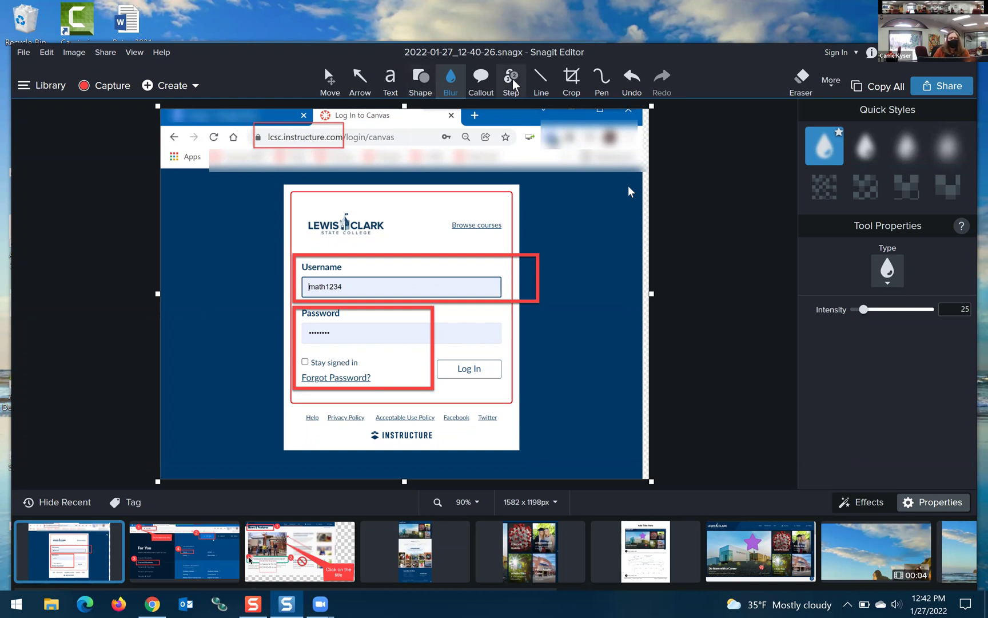
# Add a red callout reading "This takes you to lcsc.instructure.com. BOOKMARK THIS" that points at the web address outline.
pyautogui.click(481, 80)
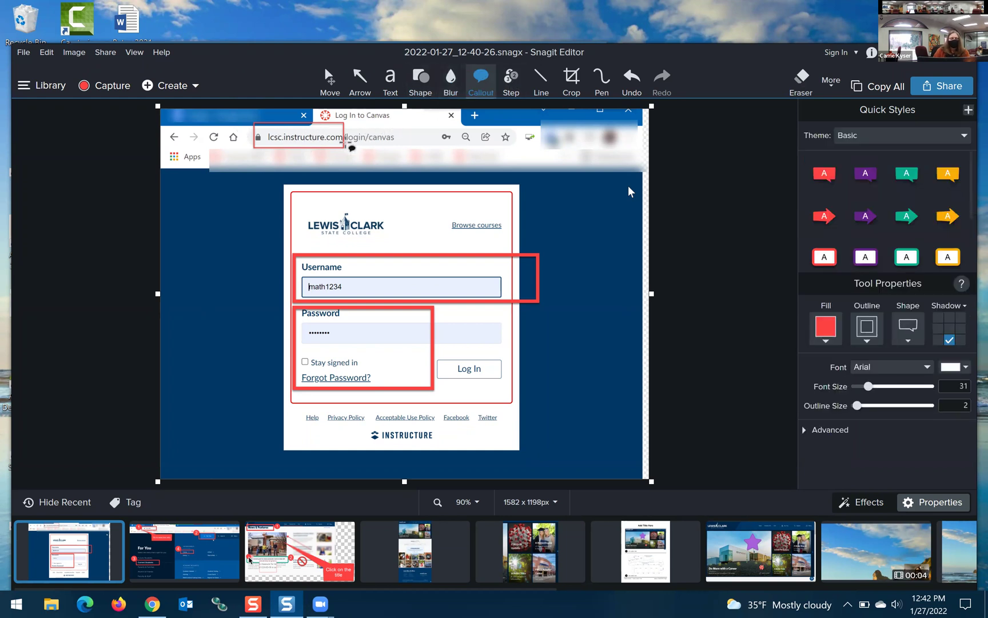
pyautogui.moveTo(346, 143)
pyautogui.mouseDown()
pyautogui.moveTo(598, 214)
pyautogui.moveTo(626, 203)
pyautogui.moveTo(627, 212)
pyautogui.mouseUp()
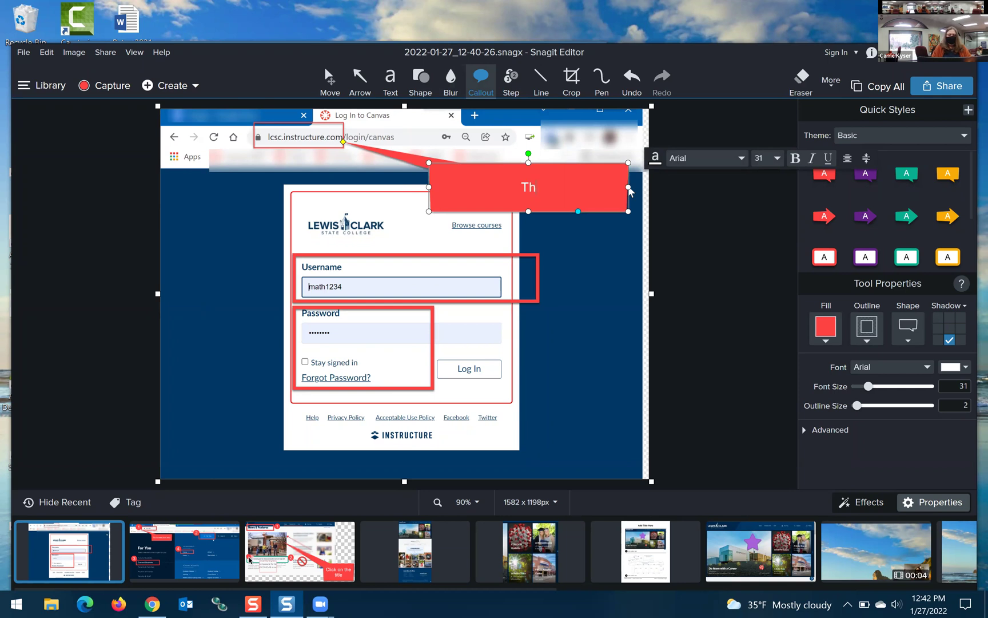
pyautogui.write('This takes you to lcsc.e')
pyautogui.press('BackSpace')
pyautogui.write('instruc')
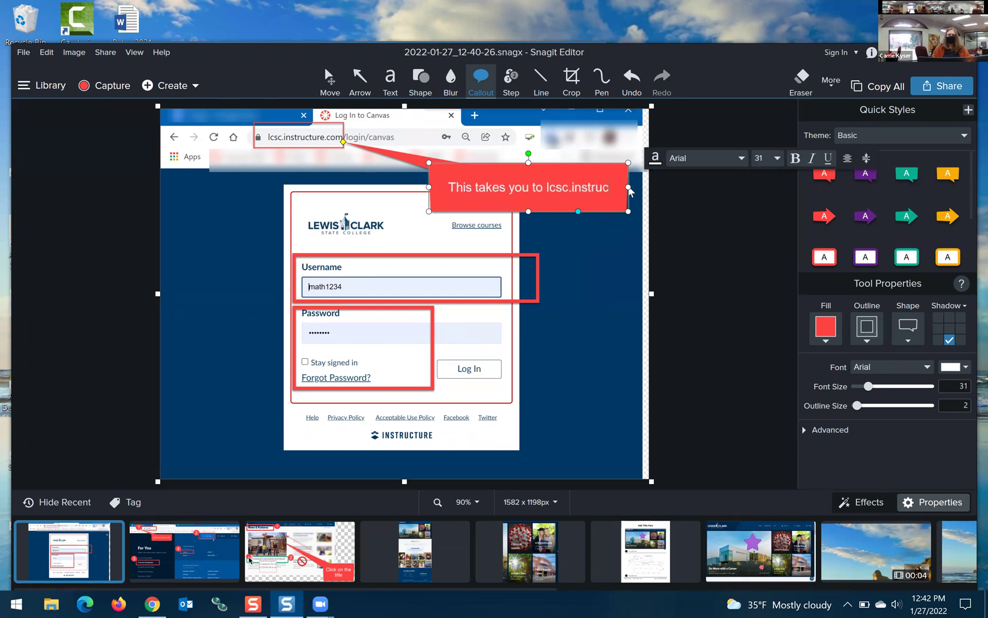
pyautogui.write('ture.com')
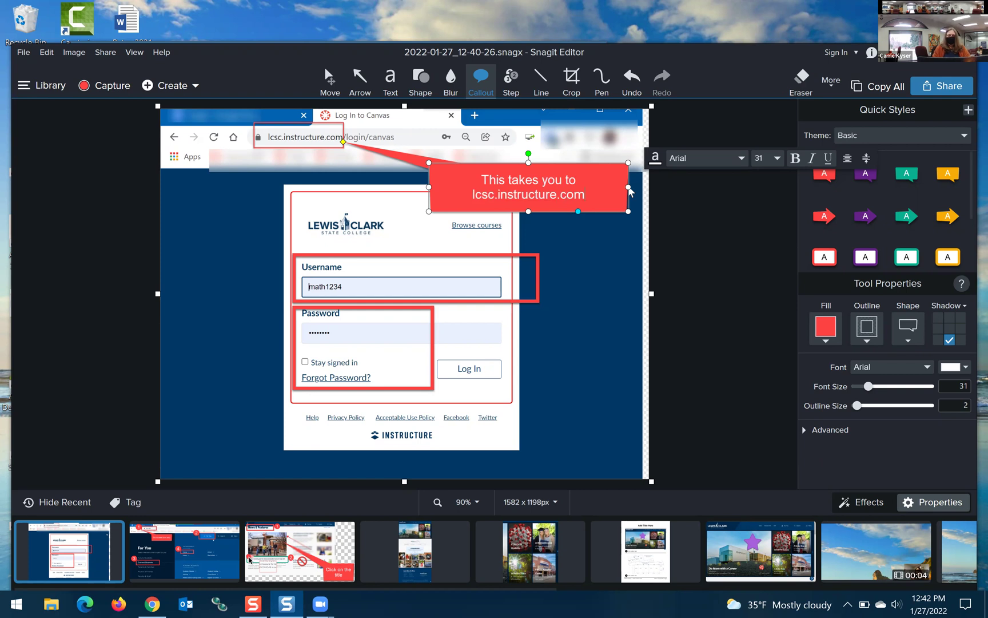
pyautogui.write('. B')
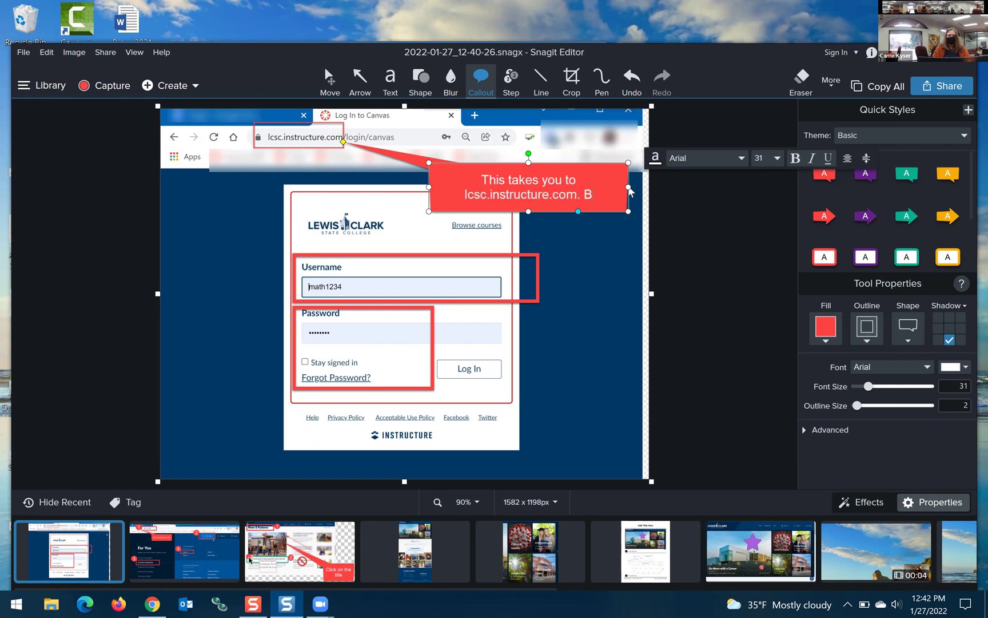
pyautogui.write('OOKMARK THIS')
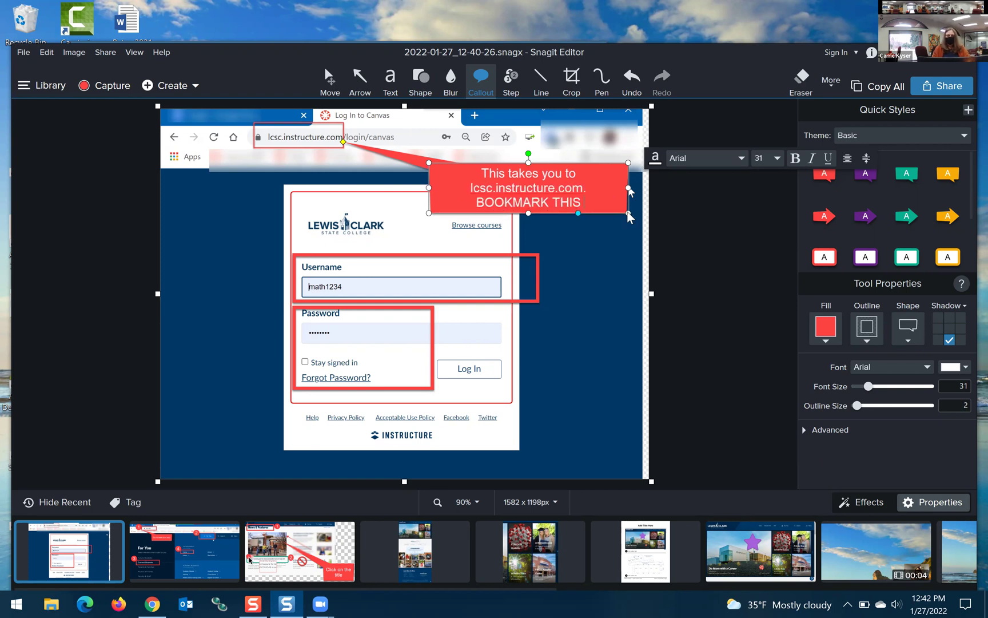
pyautogui.press('Print')
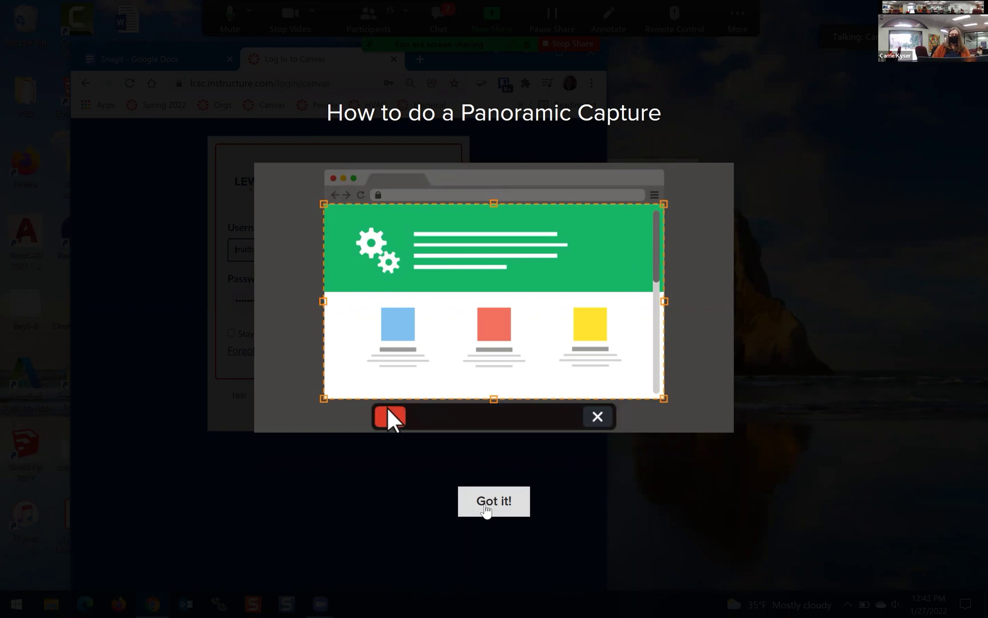
pyautogui.click(488, 504)
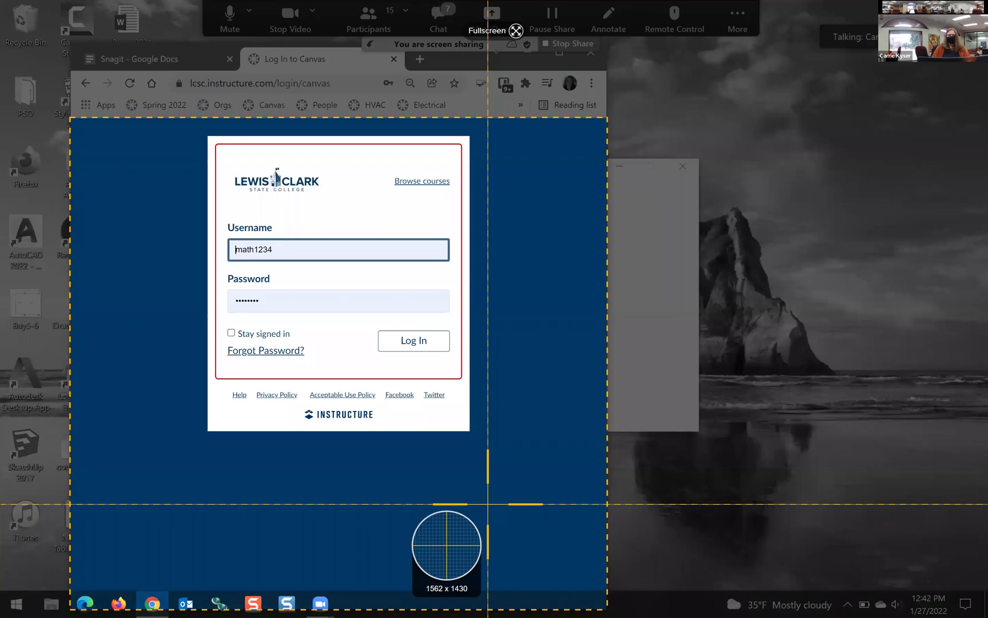
pyautogui.press('Escape')
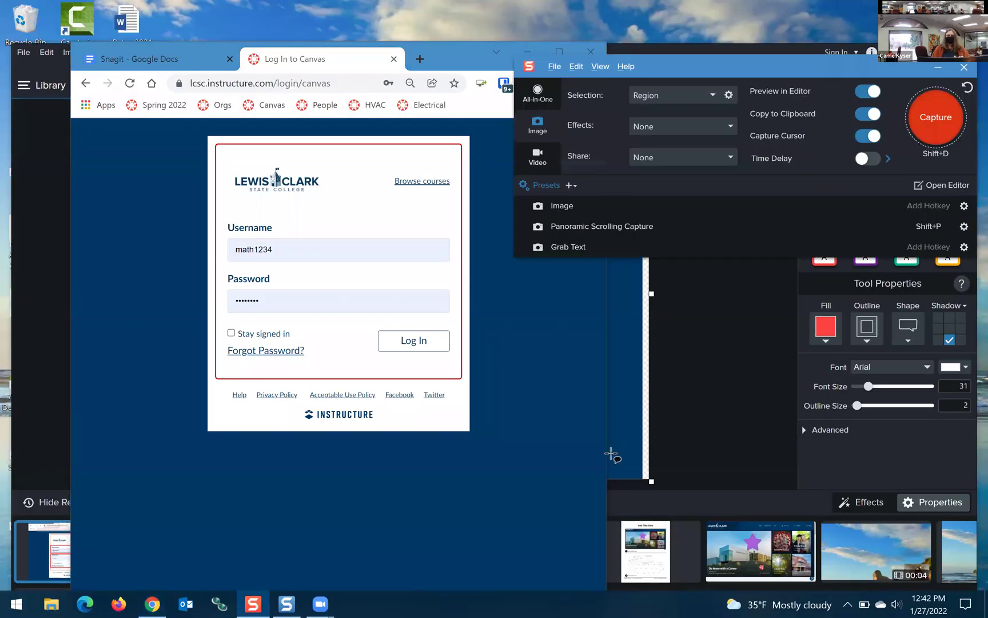
pyautogui.click(633, 434)
# Finish the callout's text by adding "page!" after "BOOKMARK THIS".
pyautogui.click(565, 199)
pyautogui.click(565, 199)
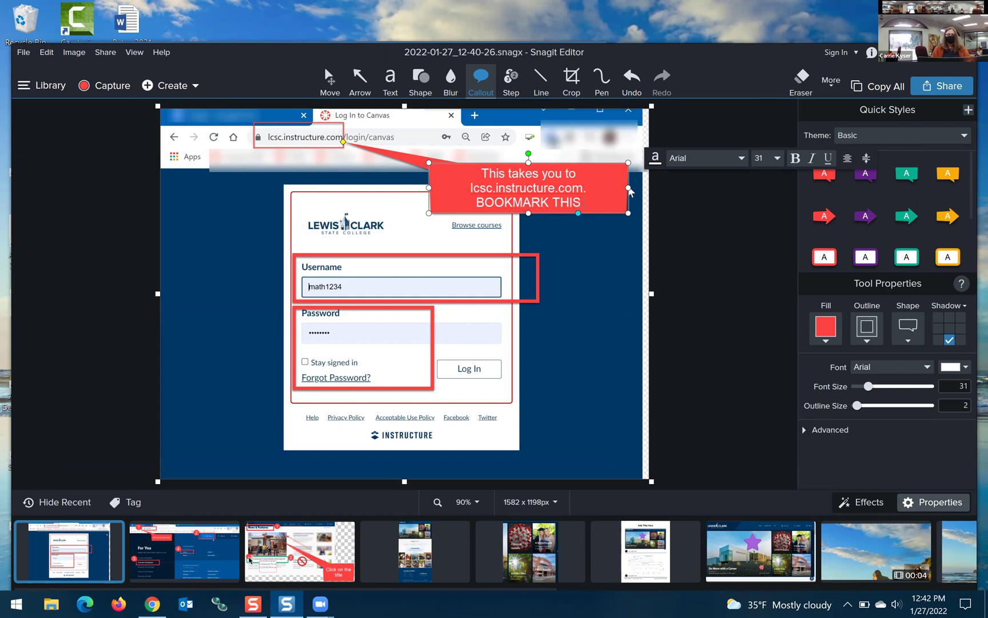
pyautogui.write('page!')
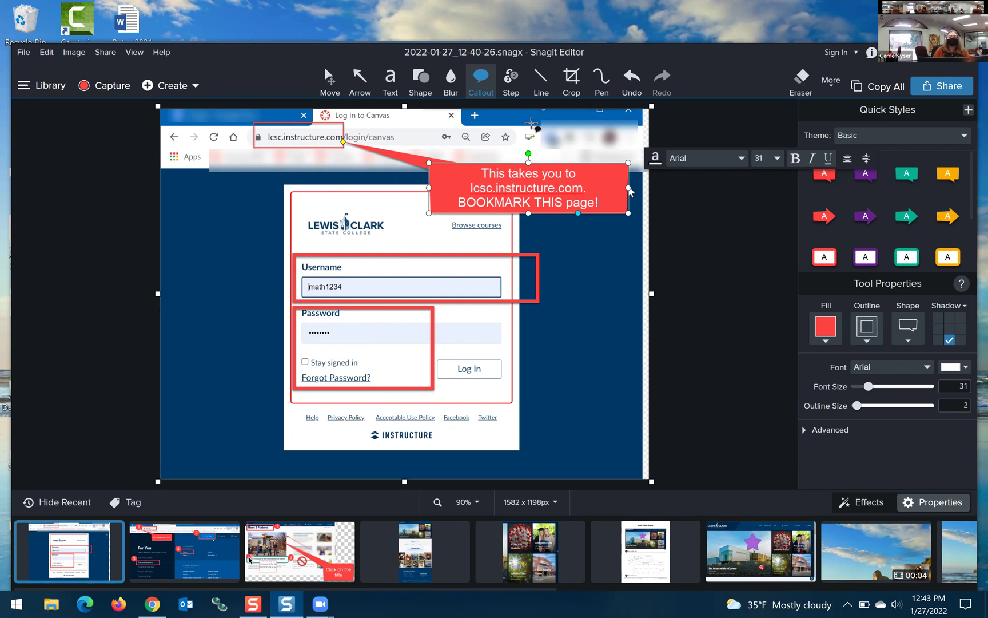
# Place red step markers 1 to 4 beside the web address, the Username outline, the Password outline and the Log In button.
pyautogui.click(512, 86)
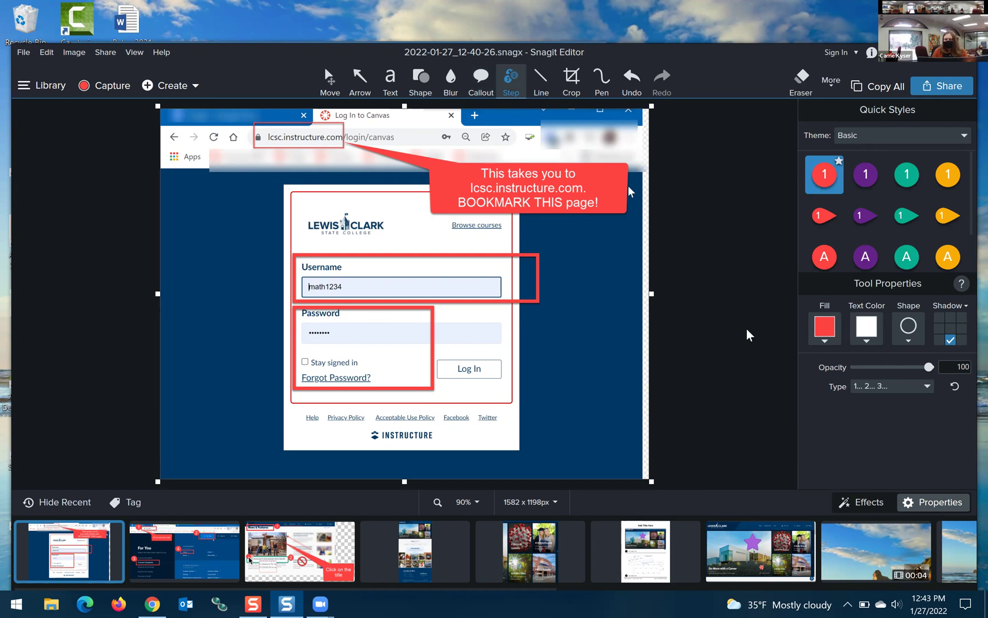
pyautogui.click(241, 123)
pyautogui.moveTo(248, 130)
pyautogui.mouseDown()
pyautogui.moveTo(273, 152)
pyautogui.moveTo(225, 133)
pyautogui.mouseUp()
pyautogui.click(280, 261)
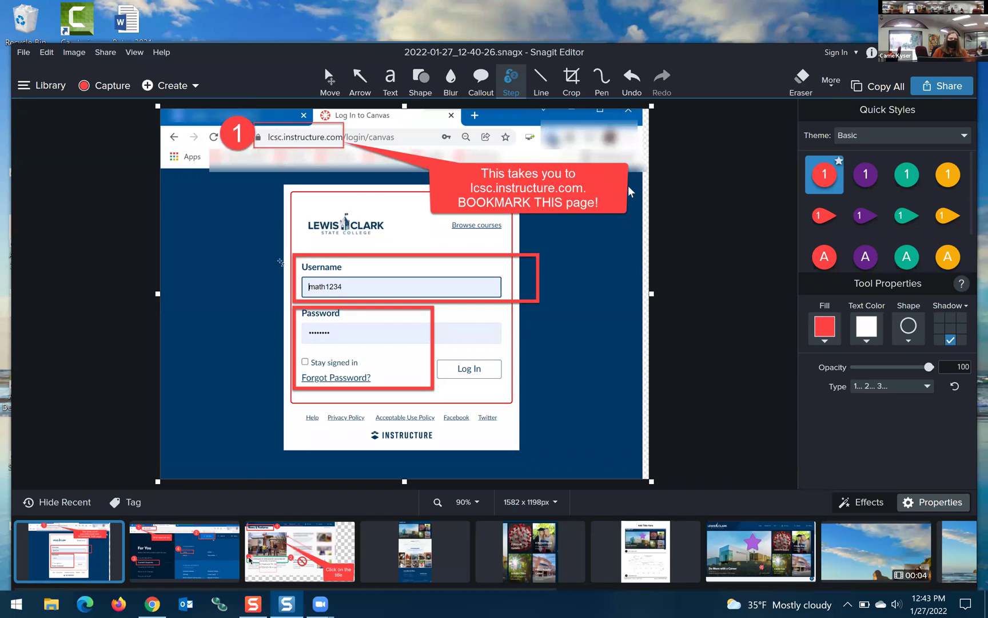
pyautogui.click(276, 258)
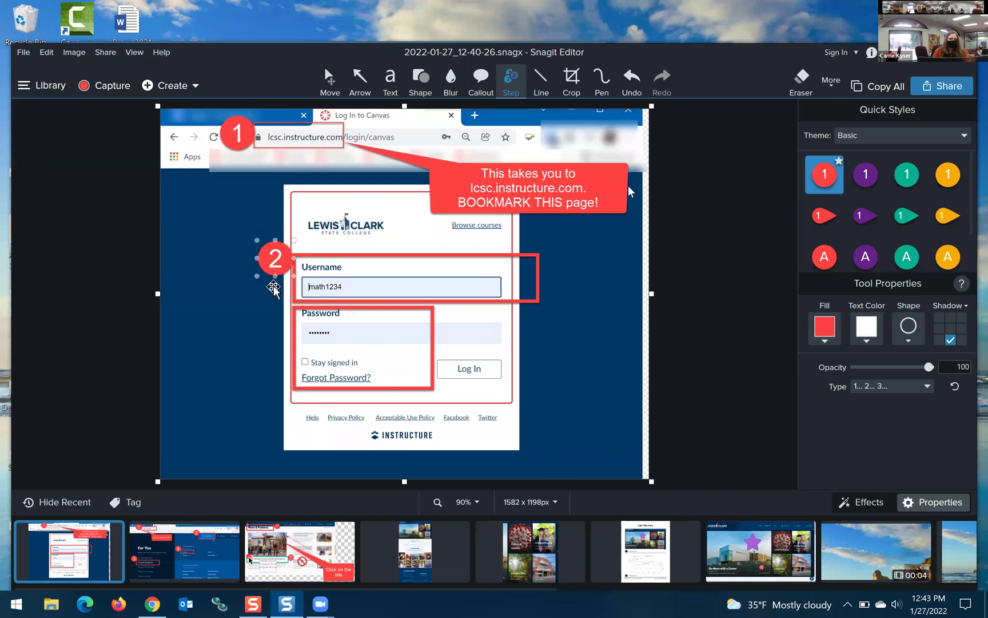
pyautogui.click(278, 328)
pyautogui.click(520, 313)
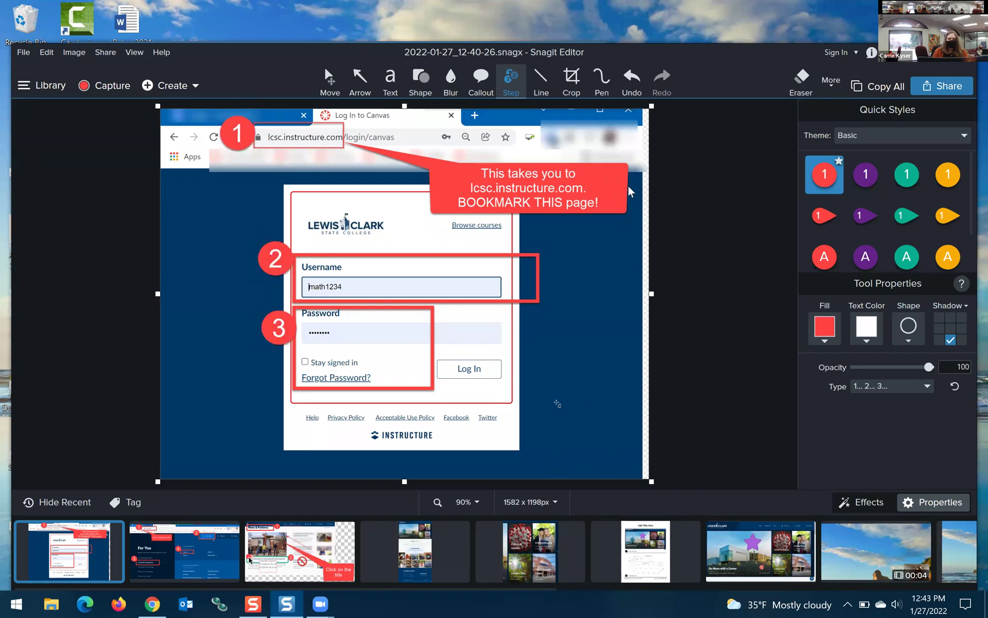
pyautogui.click(508, 390)
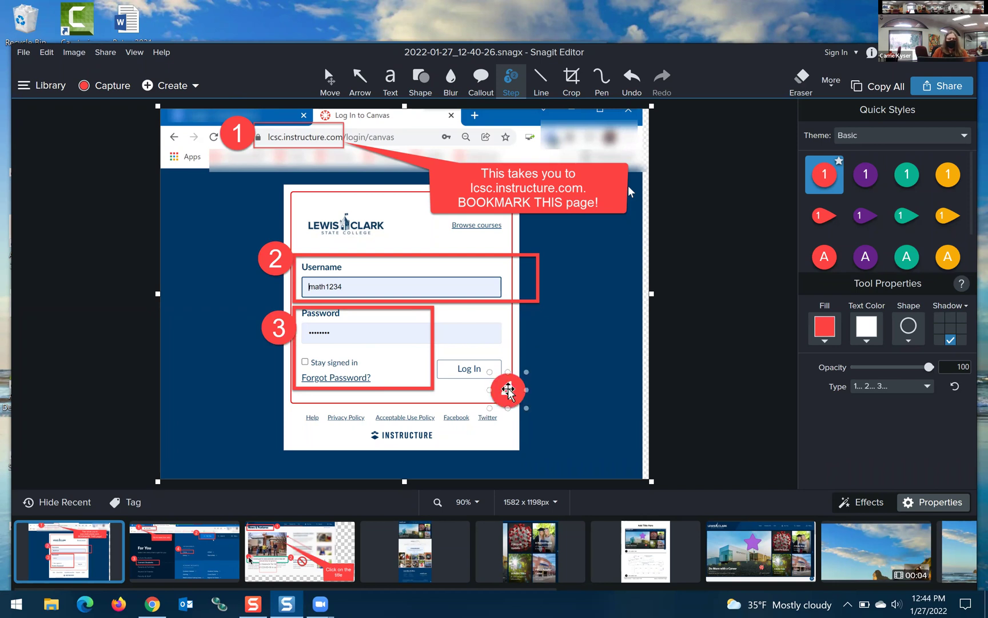
# Deselect the step 4 marker and compare the annotated lcsc.edu capture with the annotated Canvas login capture.
pyautogui.click(590, 413)
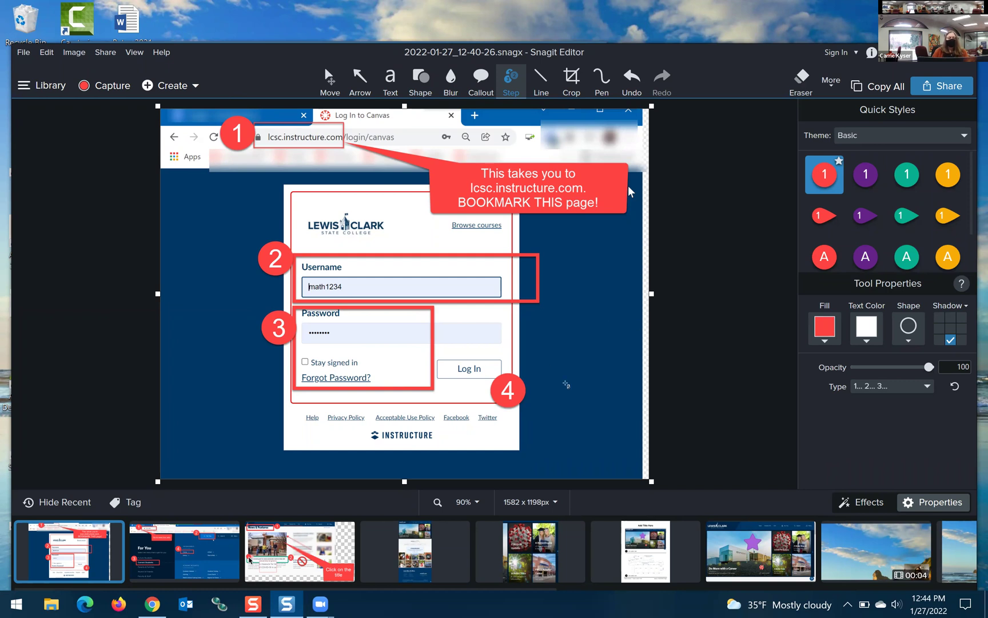
pyautogui.click(218, 551)
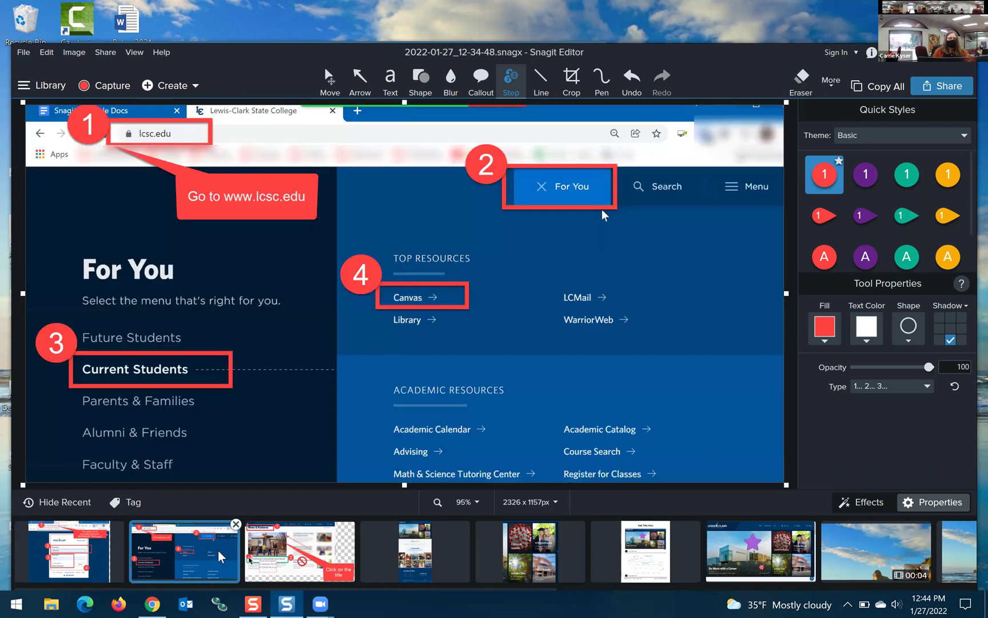
pyautogui.click(104, 551)
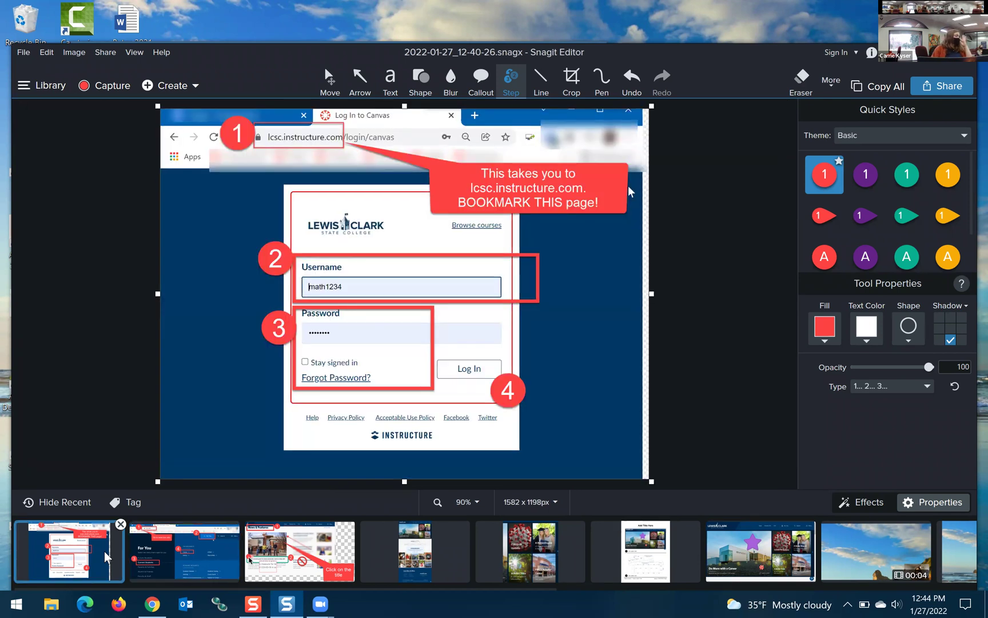
# View the templates offered for creating an image from a template, and close the chooser without creating one.
pyautogui.click(186, 85)
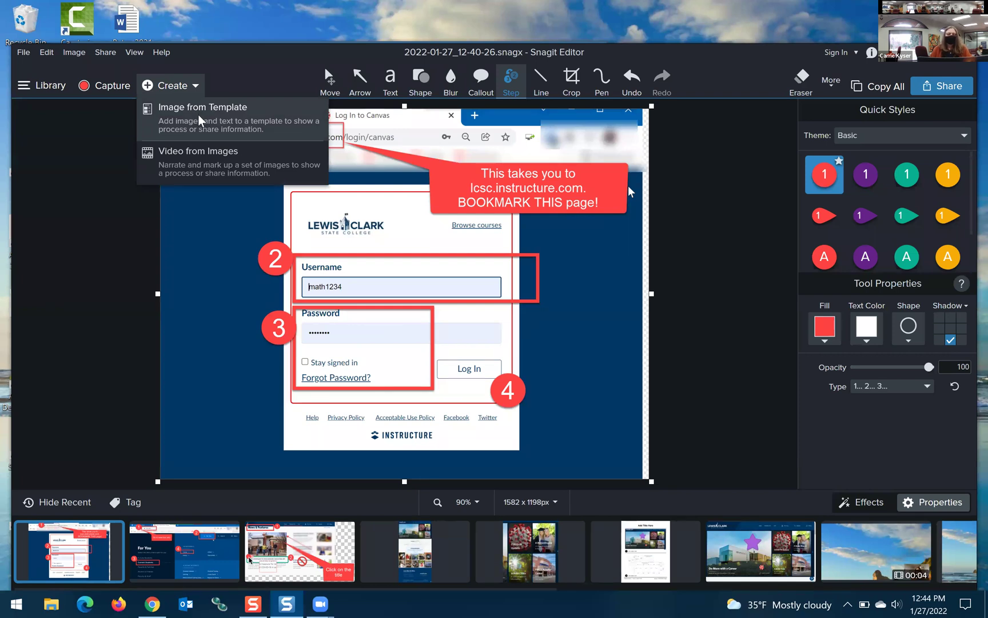
pyautogui.click(199, 114)
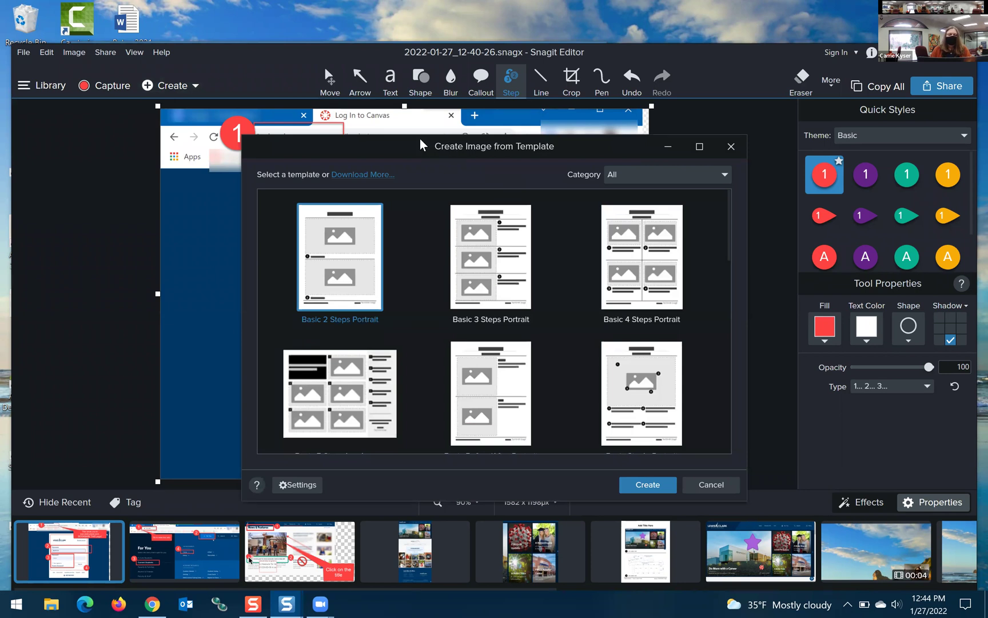
pyautogui.moveTo(420, 138); pyautogui.dragTo(362, 75)
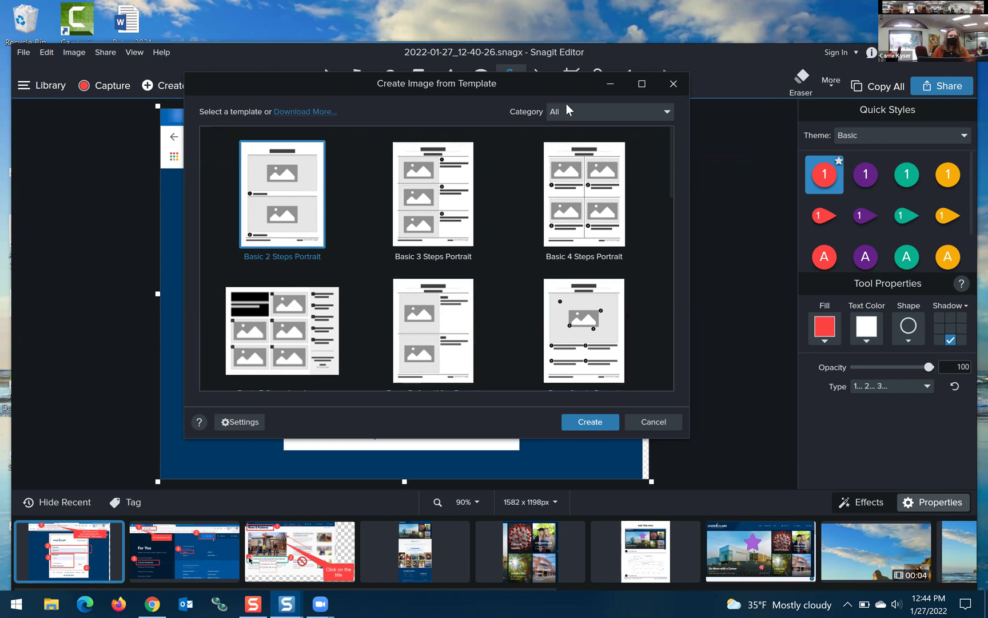
pyautogui.click(675, 83)
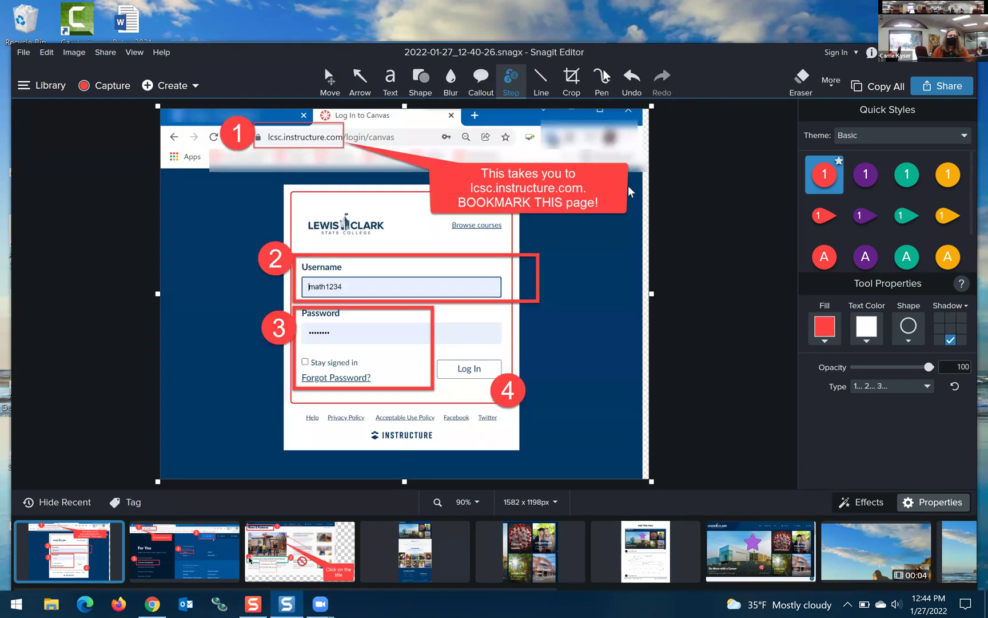
# Open the choices for creating an image from a template or a video from images.
pyautogui.click(196, 88)
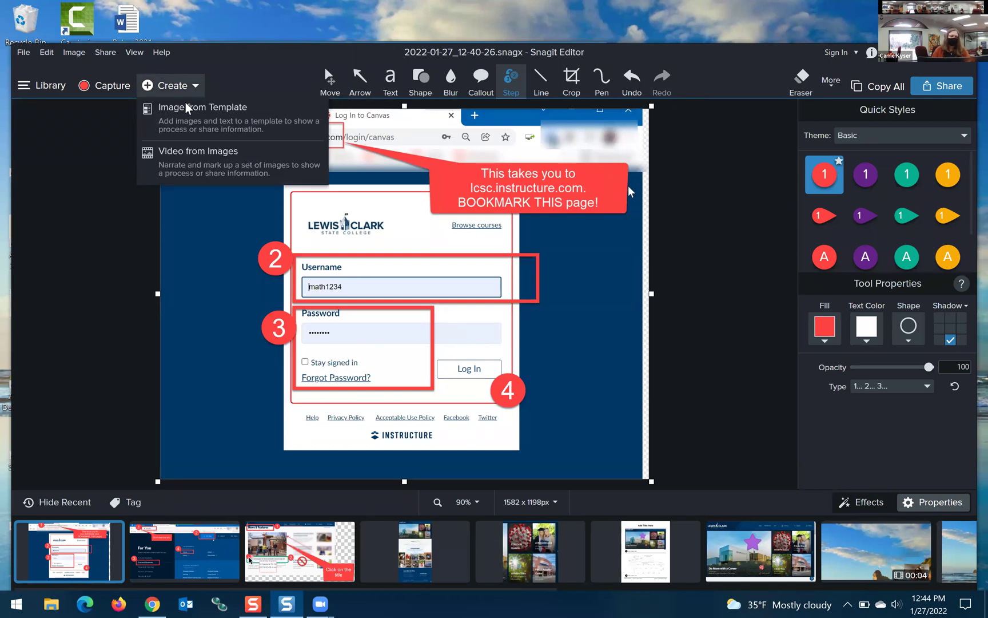